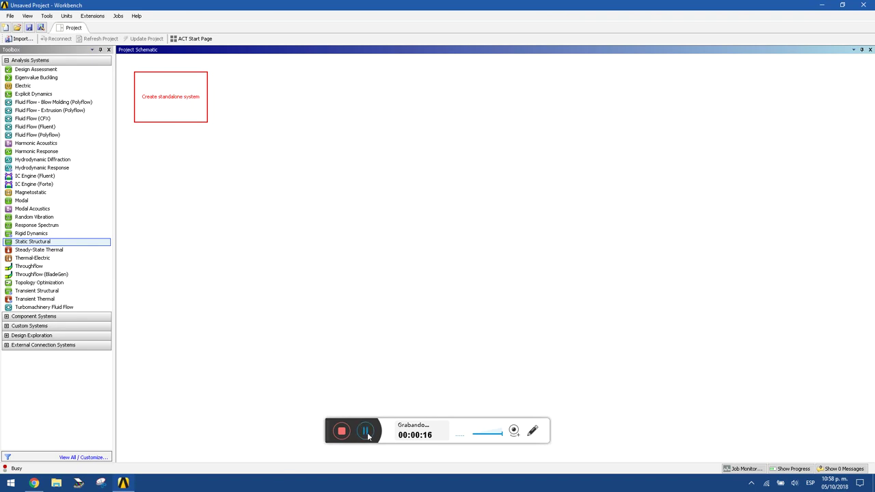
Step: Add a standalone Static Structural system to the project and open a new DesignModeler geometry for it
click(174, 100)
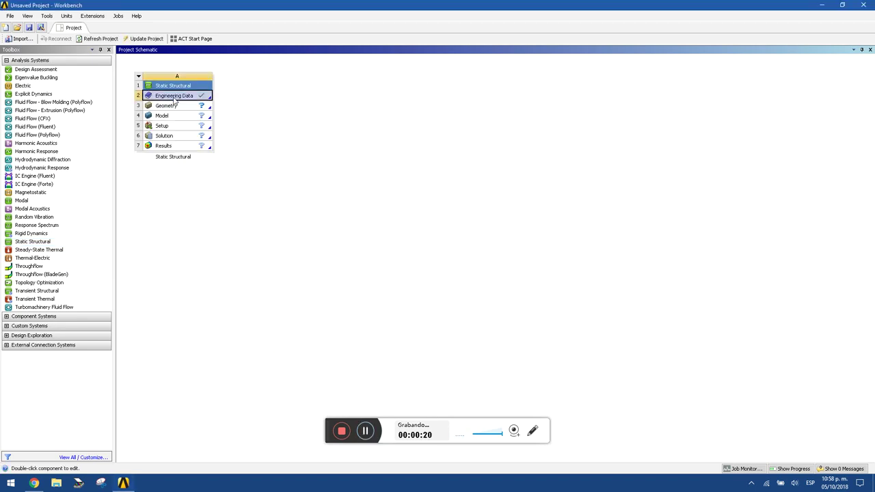
right_click(176, 101)
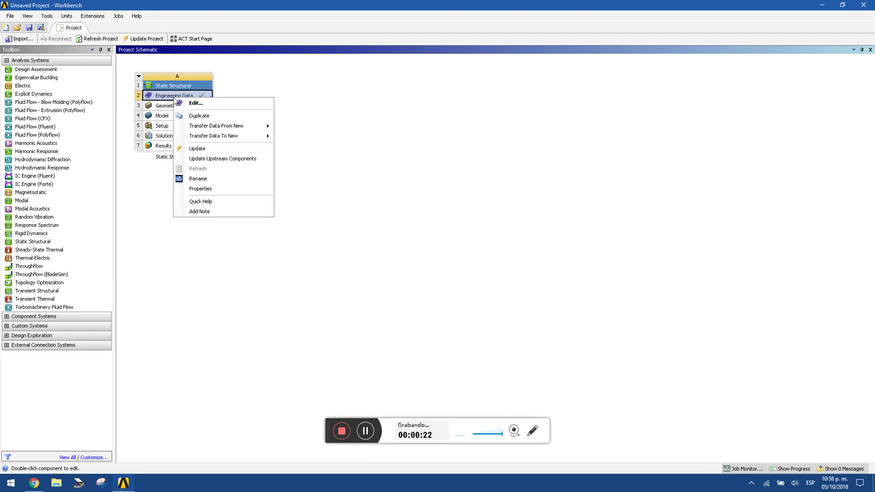
click(157, 107)
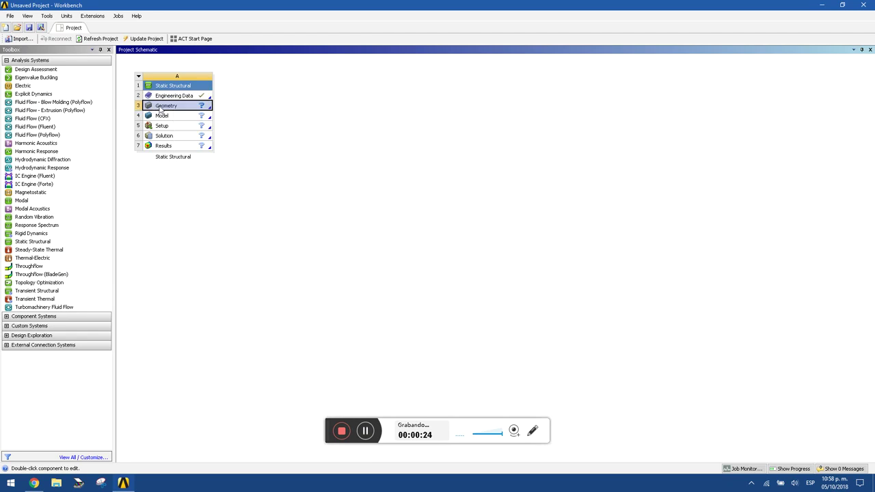
right_click(192, 108)
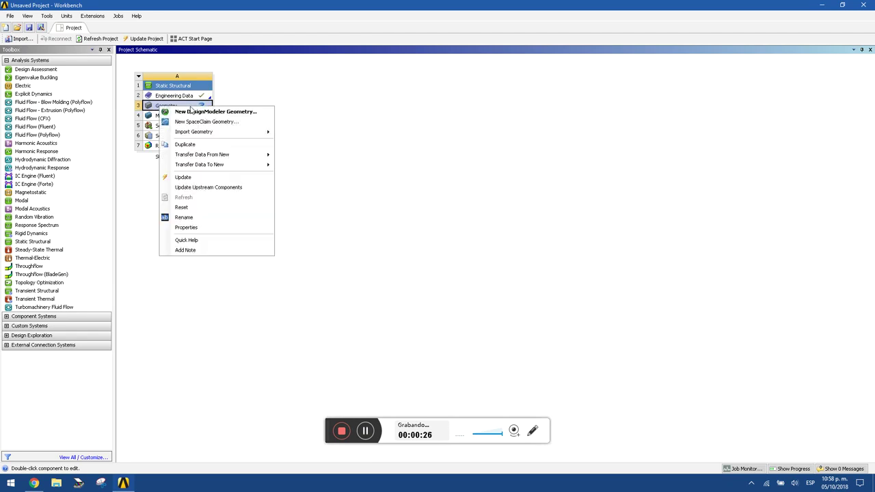
click(215, 111)
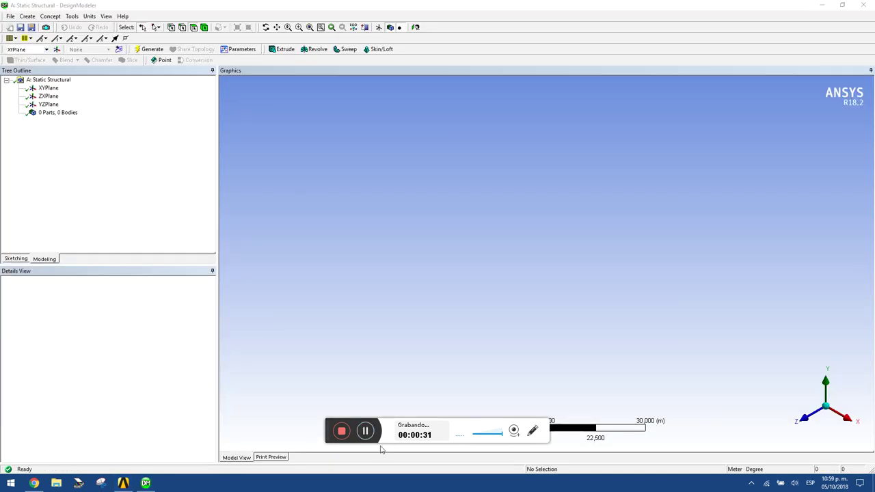
Step: Import the external geometry file Puente 2D.x_t from the desktop and generate the import
click(11, 16)
click(55, 85)
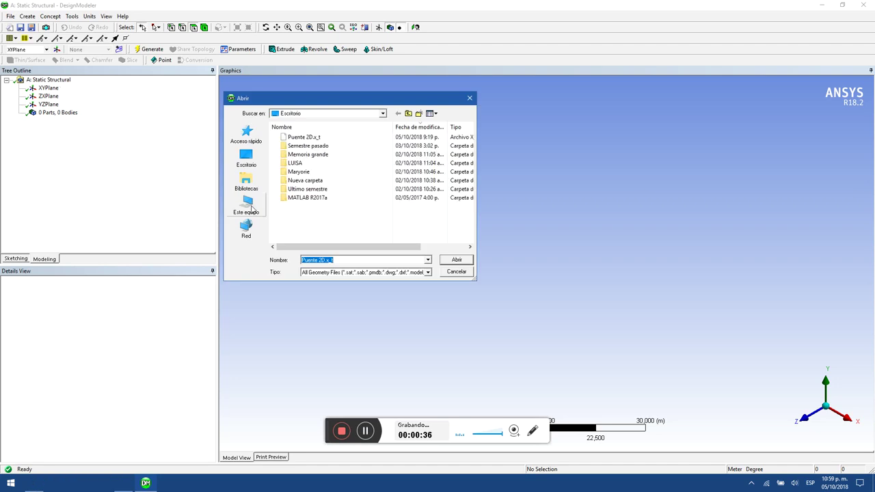
click(246, 159)
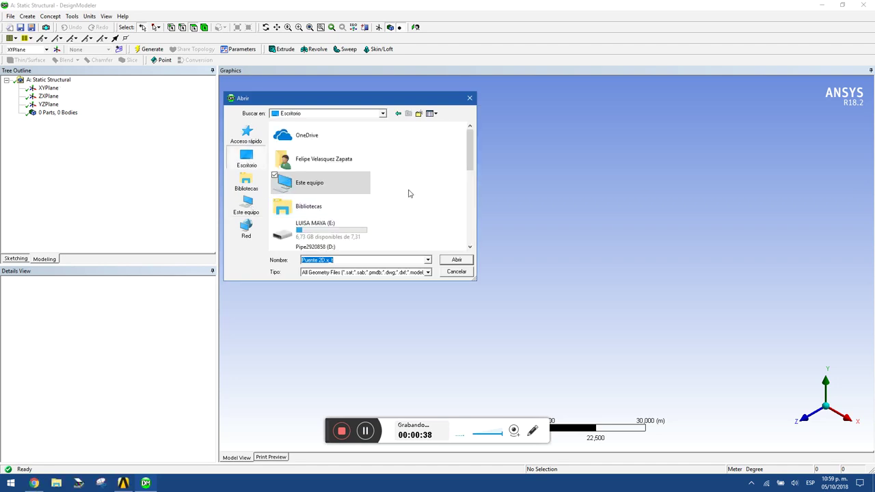
scroll(328, 203, down, 6)
click(324, 245)
click(454, 261)
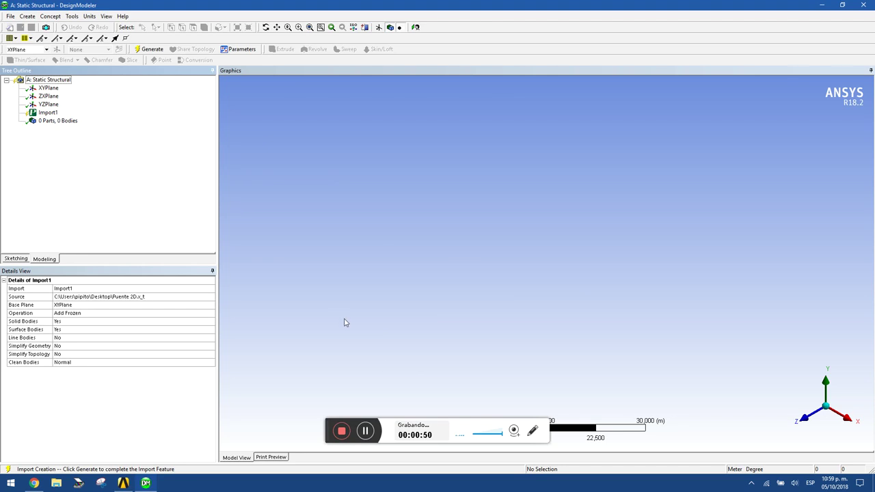
click(153, 50)
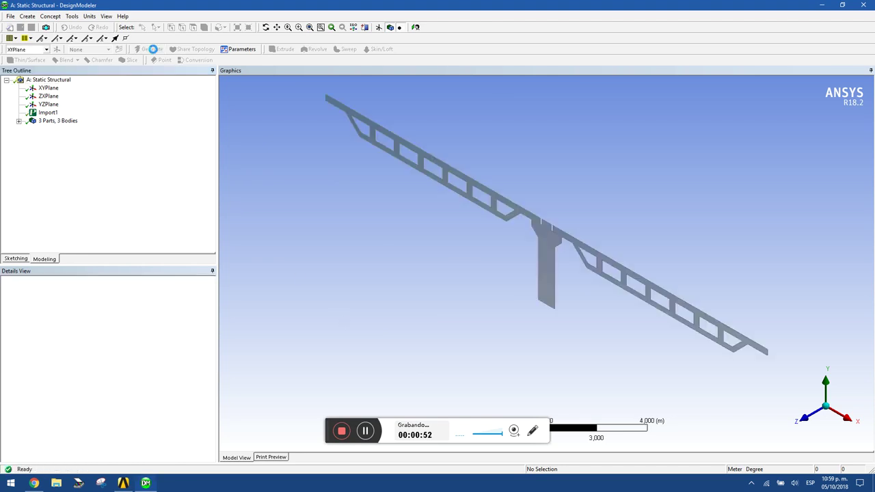
Step: Create a Projection of type Points On Edge with the left span's lower edge over the pier as target
click(804, 421)
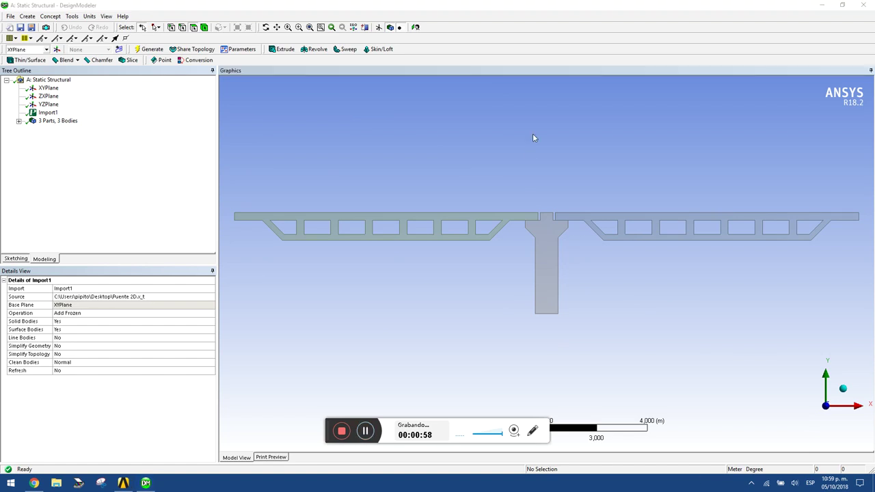
scroll(532, 210, up, 5)
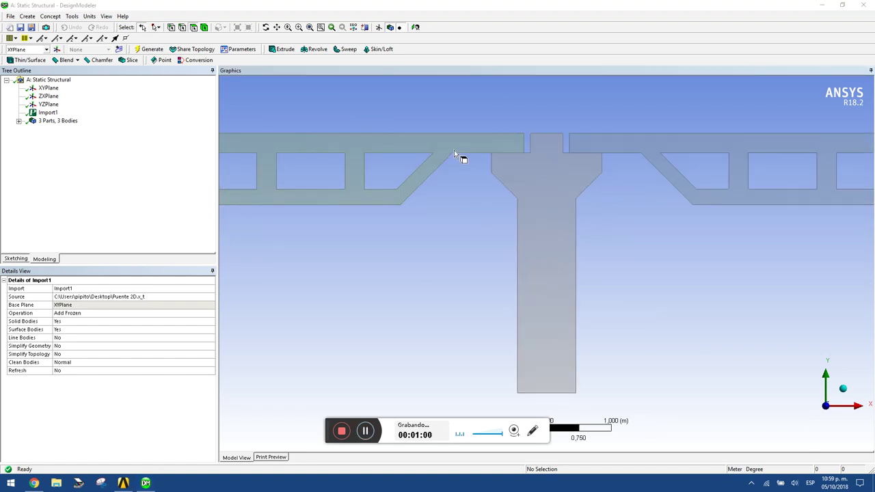
ctrl+middle_drag(457, 129, 430, 204)
scroll(432, 205, up, 1)
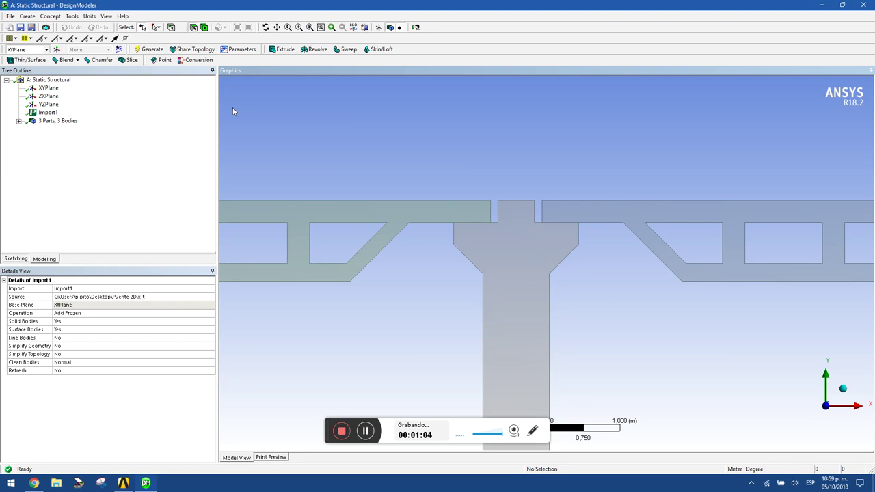
click(454, 222)
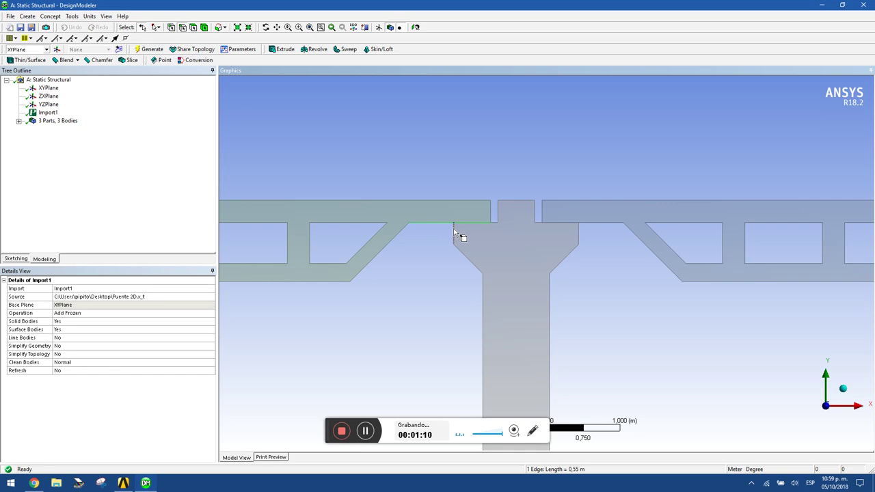
scroll(455, 233, up, 2)
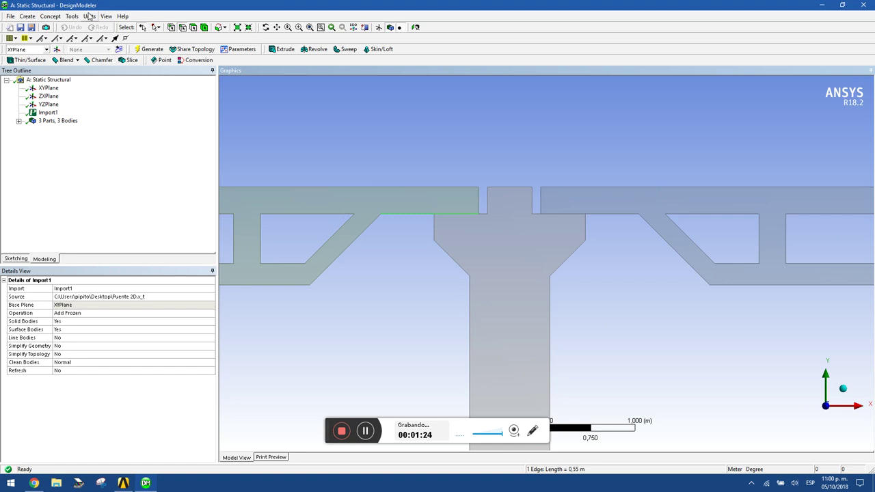
click(72, 16)
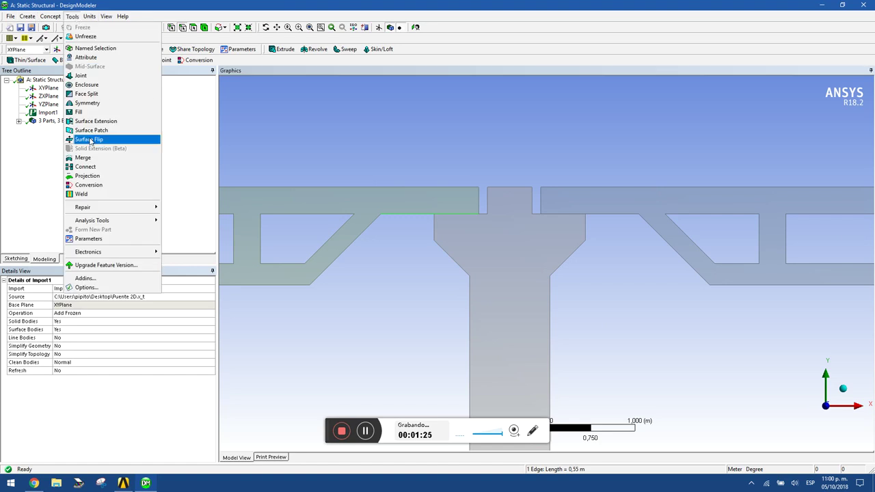
click(87, 176)
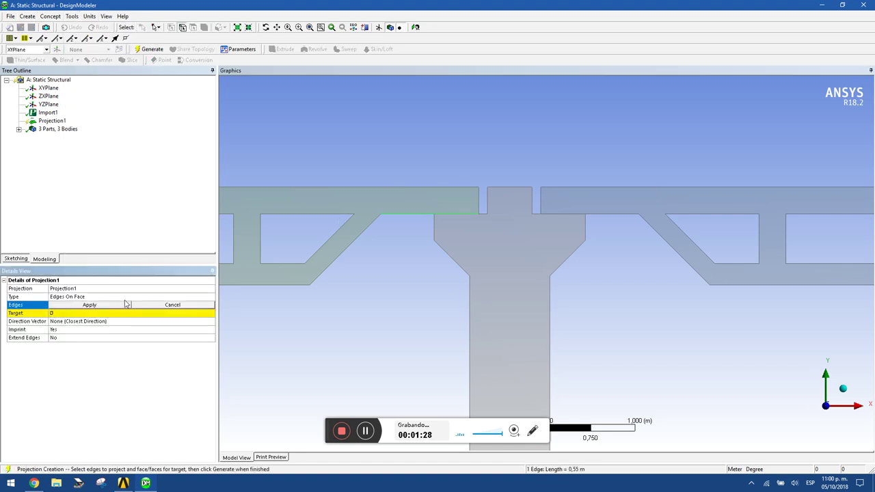
click(125, 300)
click(211, 299)
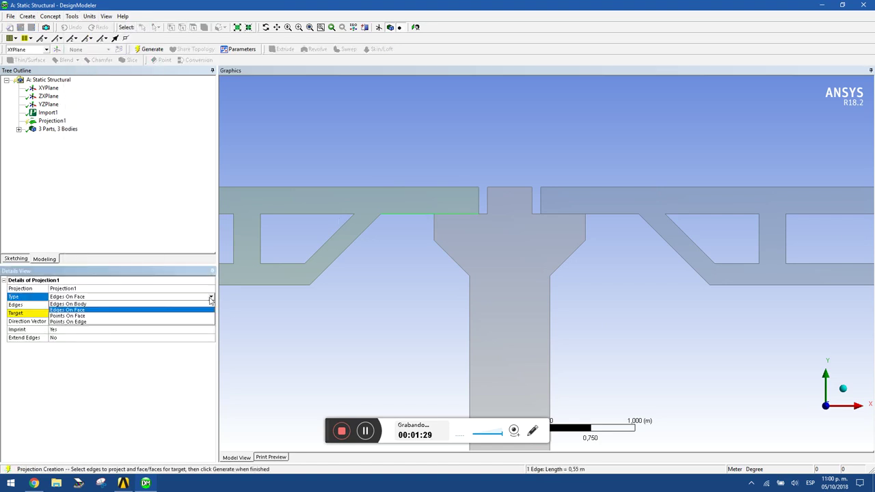
click(136, 323)
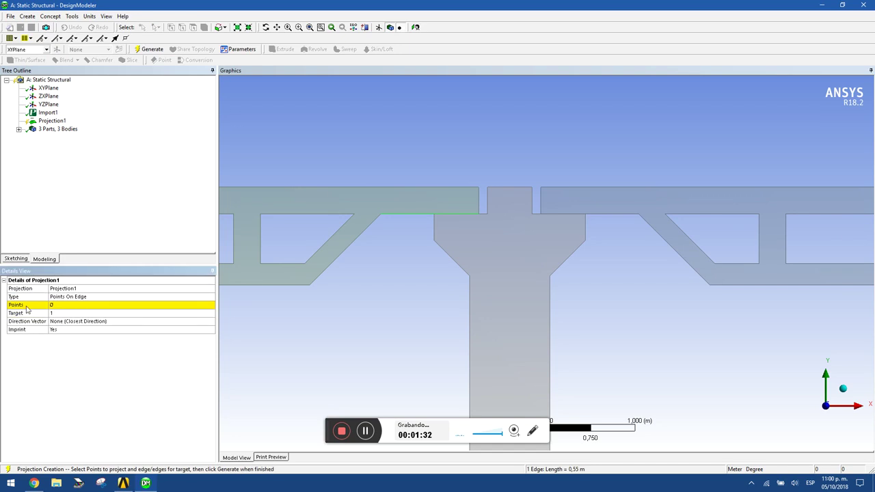
Step: Project the pier head's upper left corner point onto the left span's lower edge, generate it and check the split edge
click(76, 306)
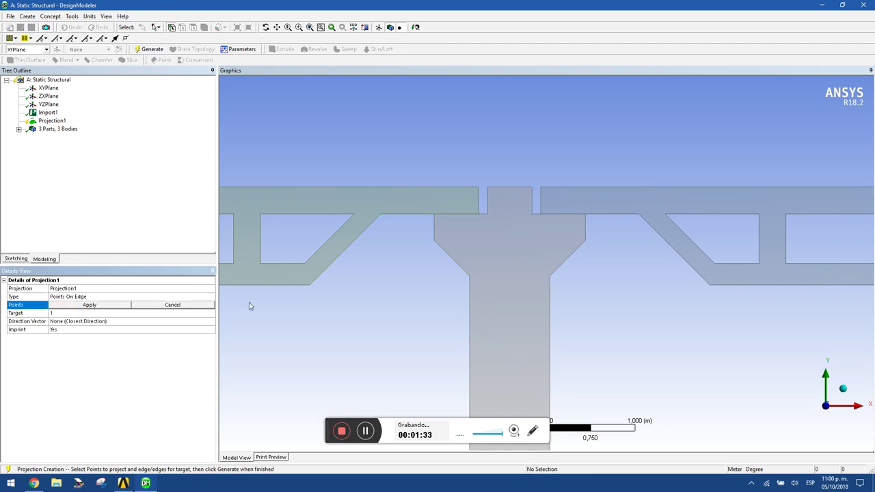
click(435, 216)
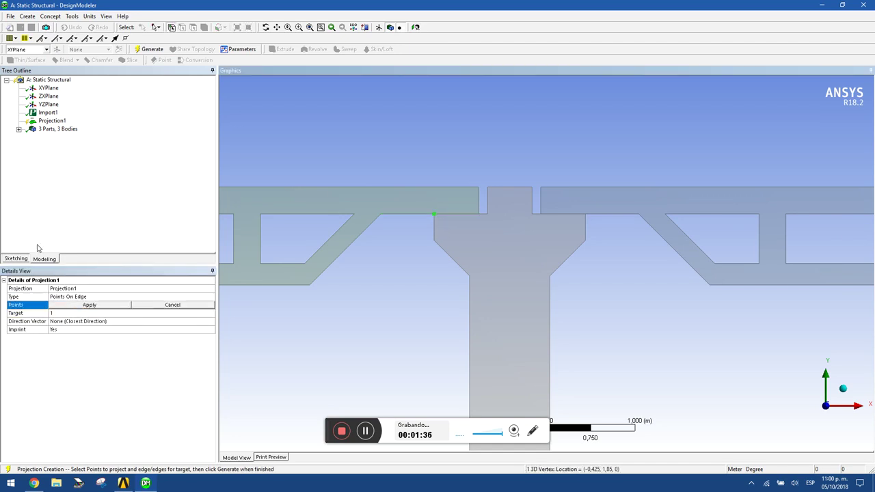
click(81, 306)
click(75, 314)
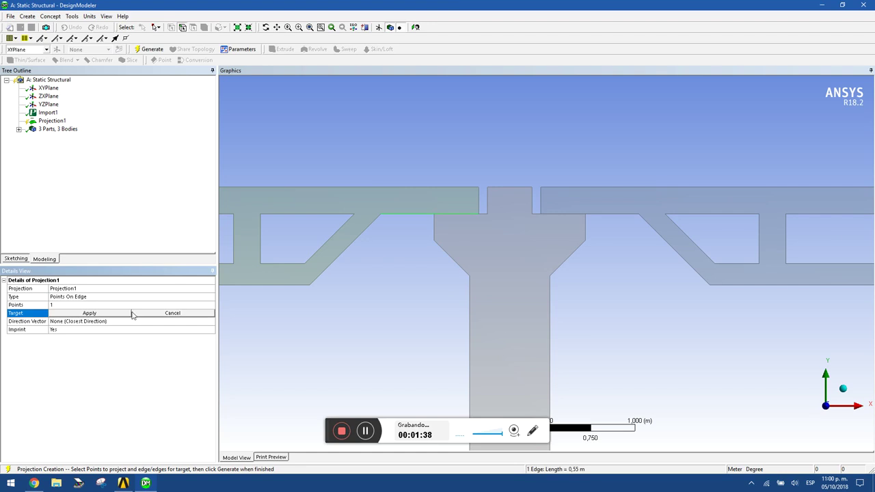
click(424, 215)
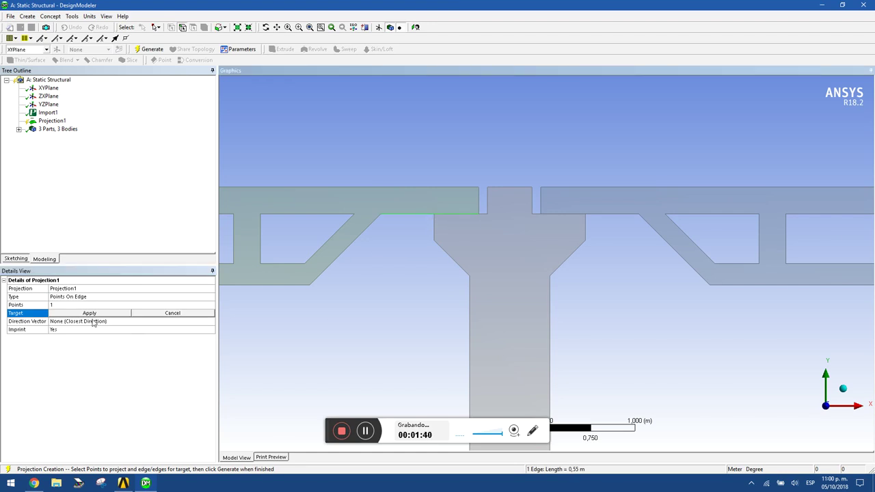
click(89, 314)
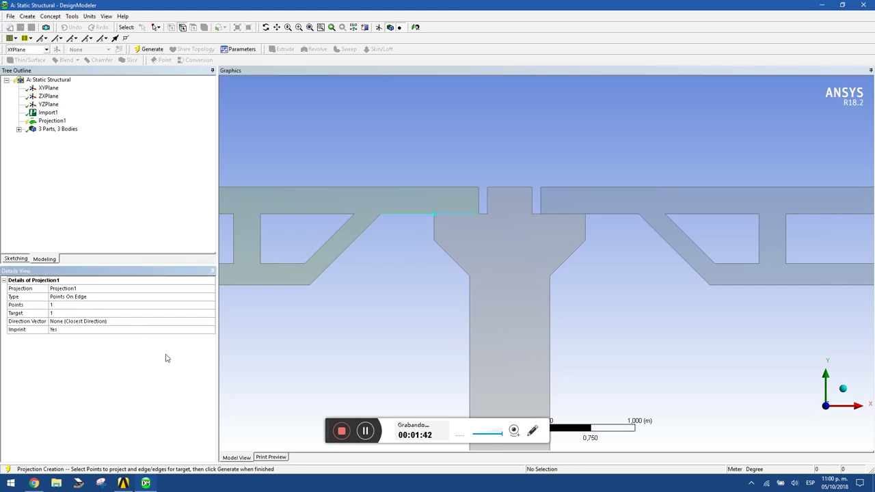
click(152, 49)
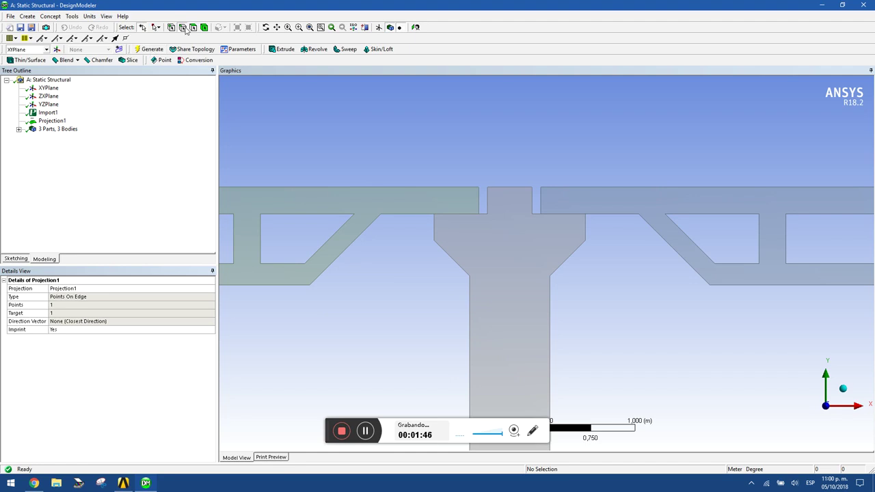
click(432, 215)
click(455, 216)
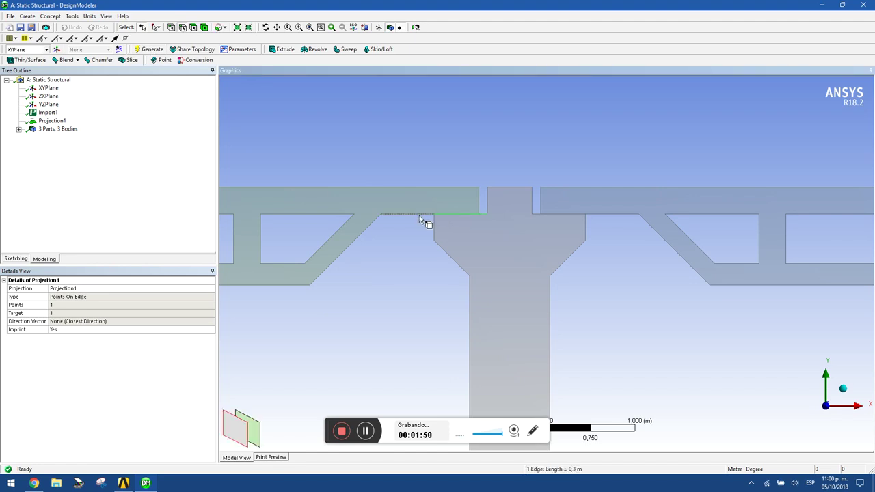
click(367, 433)
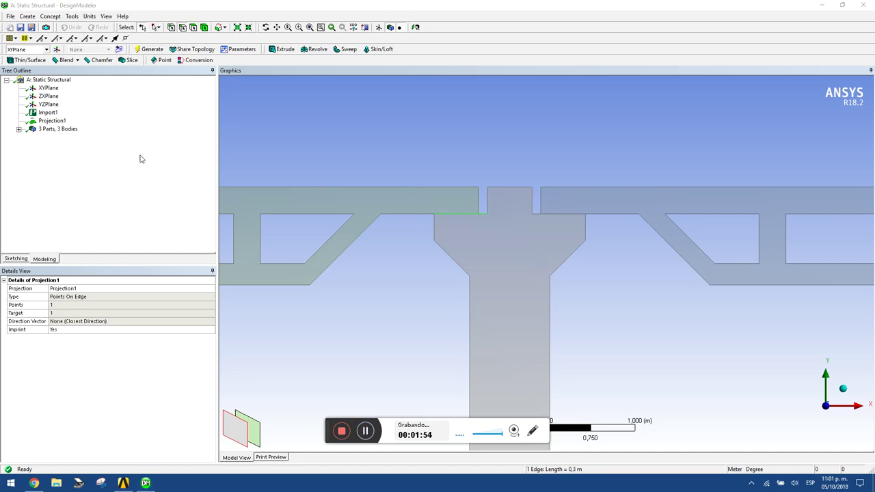
Step: Generate a second Points On Edge projection of the pier head's upper right corner point onto the right span's lower edge
click(71, 16)
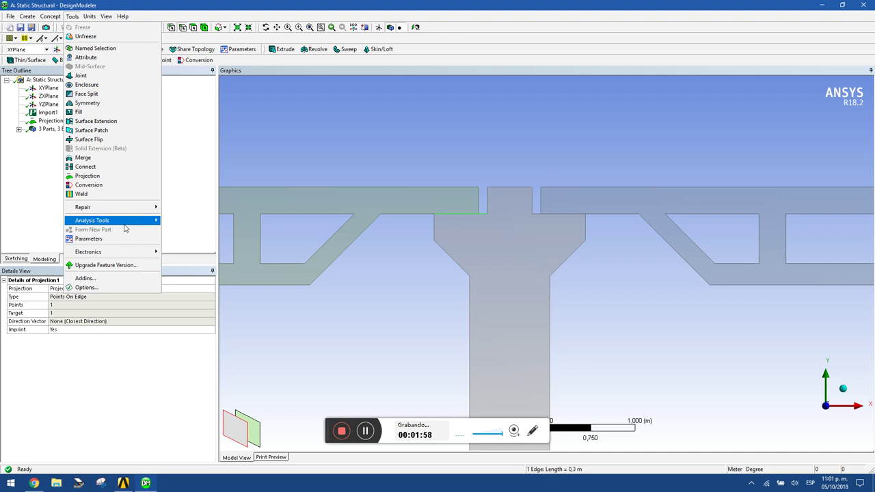
click(93, 177)
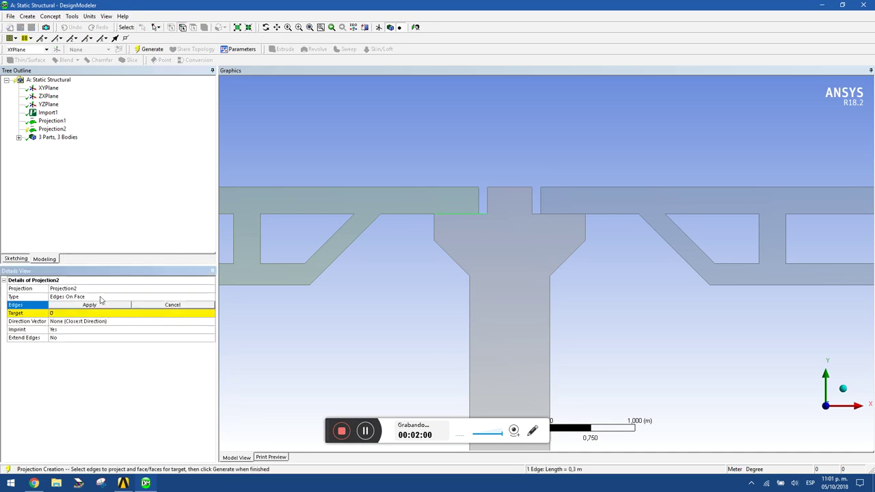
click(113, 299)
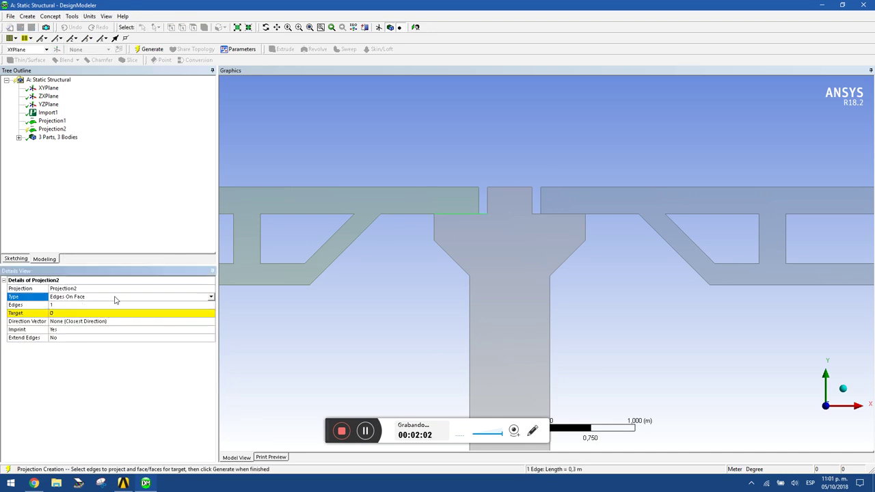
click(210, 298)
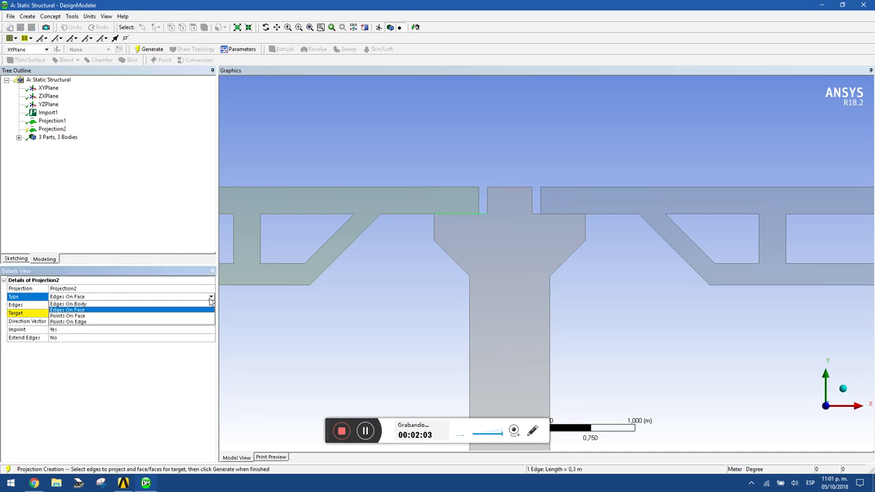
click(92, 322)
click(85, 309)
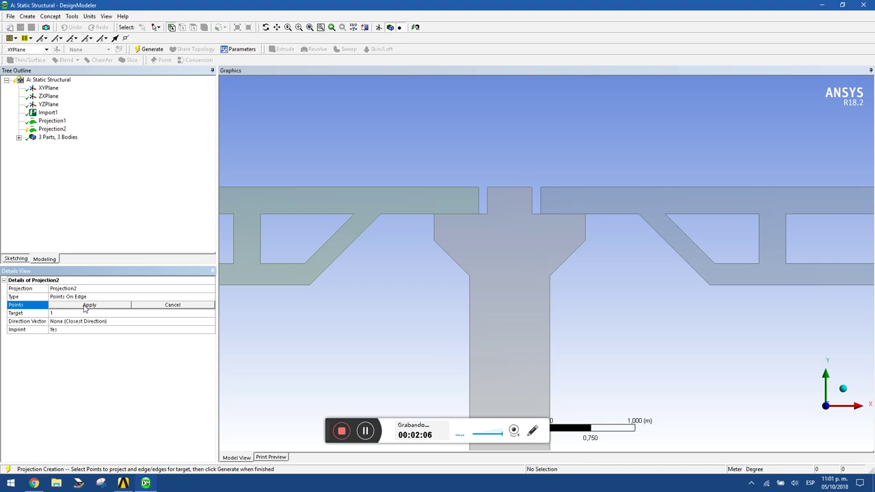
click(586, 215)
click(90, 305)
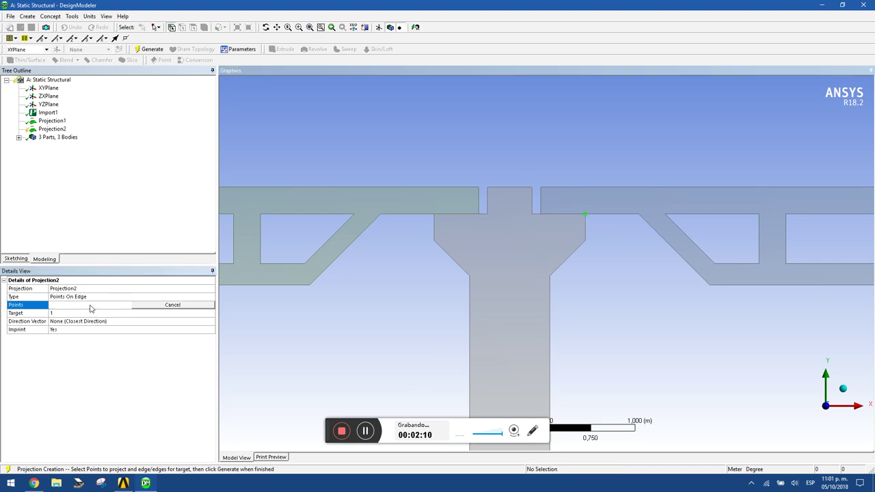
click(96, 313)
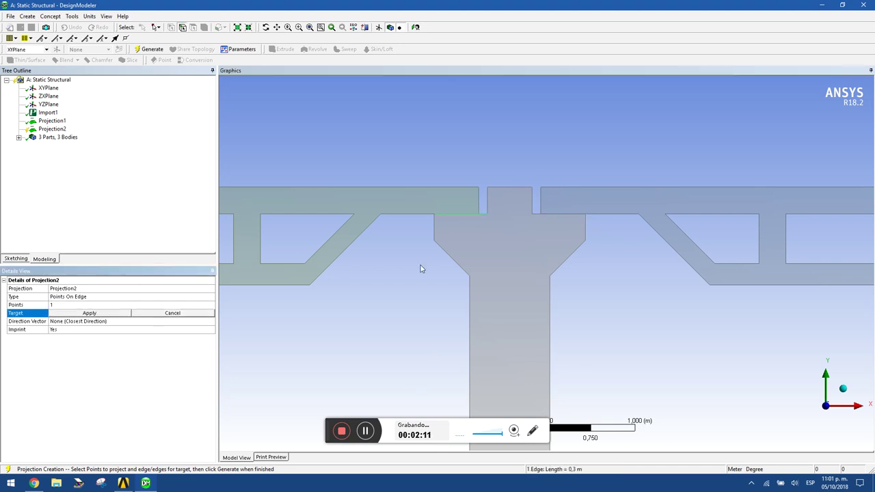
click(607, 215)
click(90, 313)
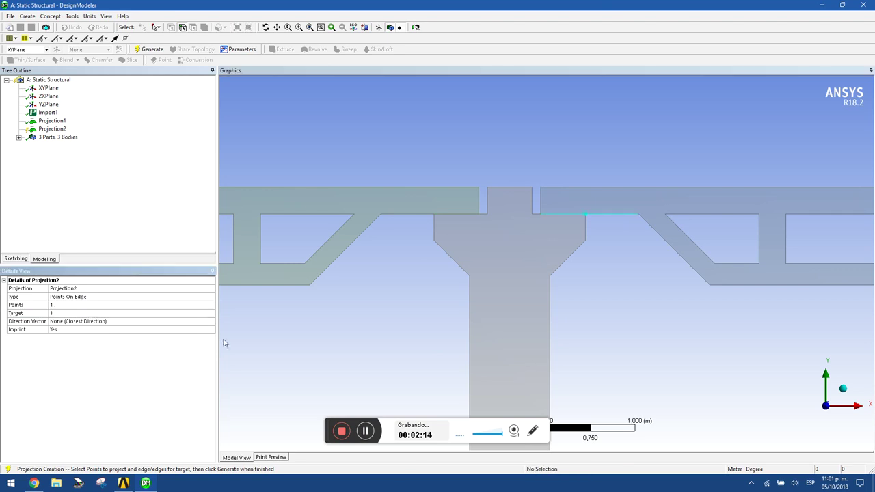
click(147, 49)
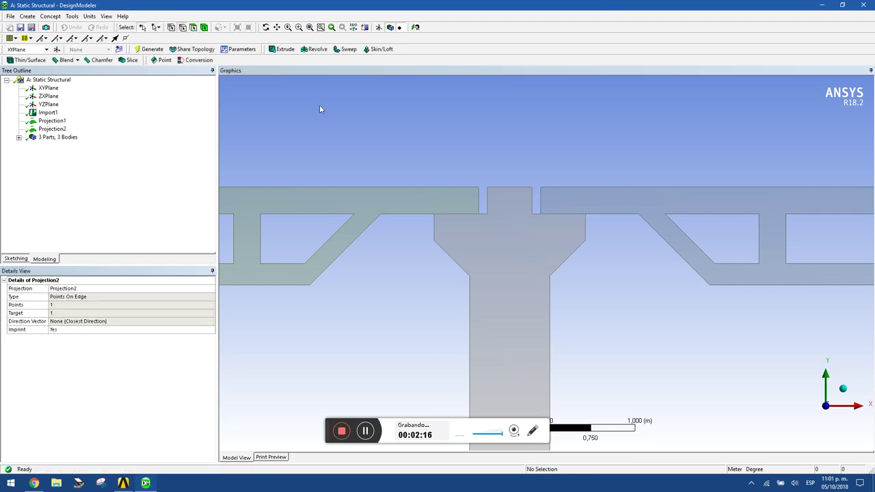
Step: Check the lengths of the edge segments where the right span rests on the pier head
click(556, 214)
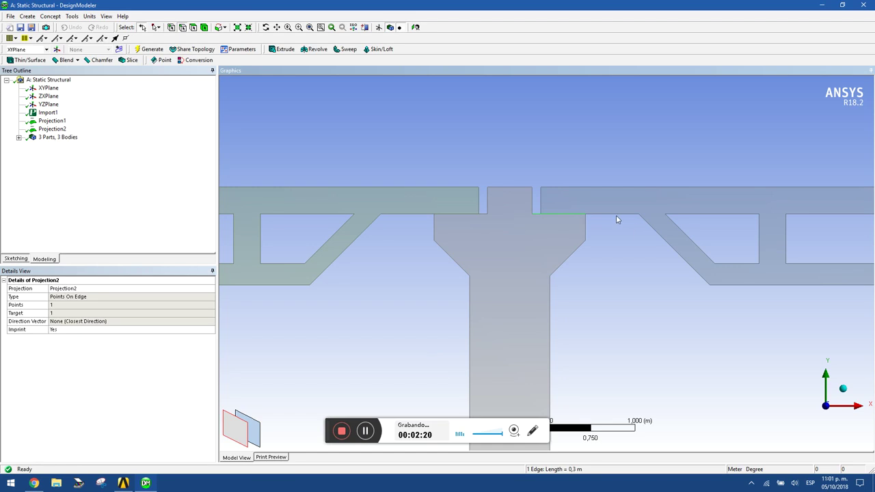
click(615, 214)
click(571, 215)
scroll(467, 390, down, 2)
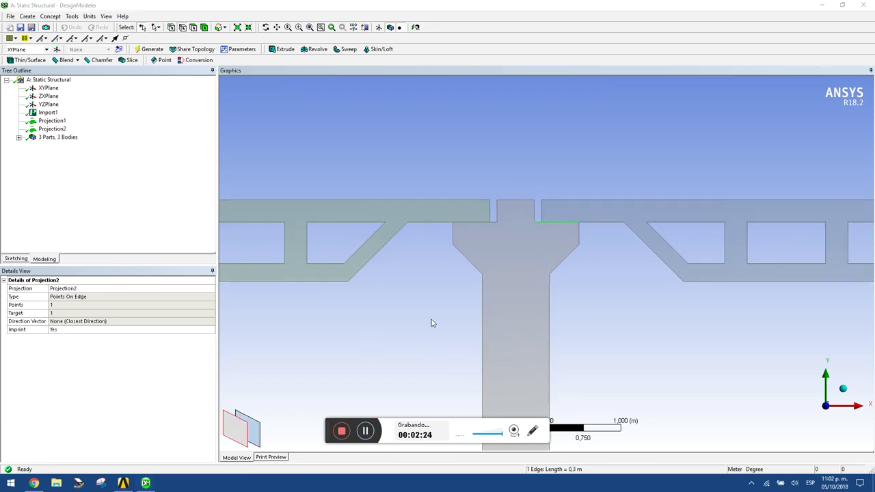
scroll(415, 240, down, 3)
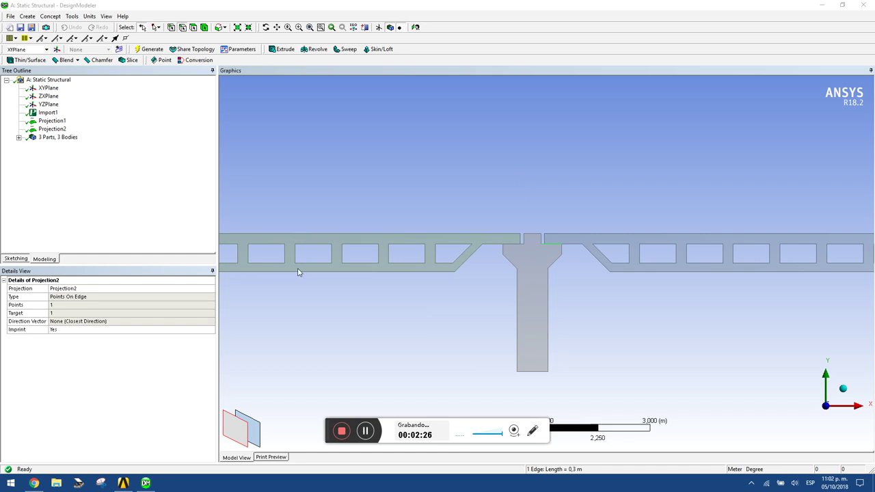
Step: Compare the length of the left span's outer lower edge with that of its segment resting on the pier head
ctrl+middle_drag(266, 266, 445, 245)
scroll(256, 227, up, 4)
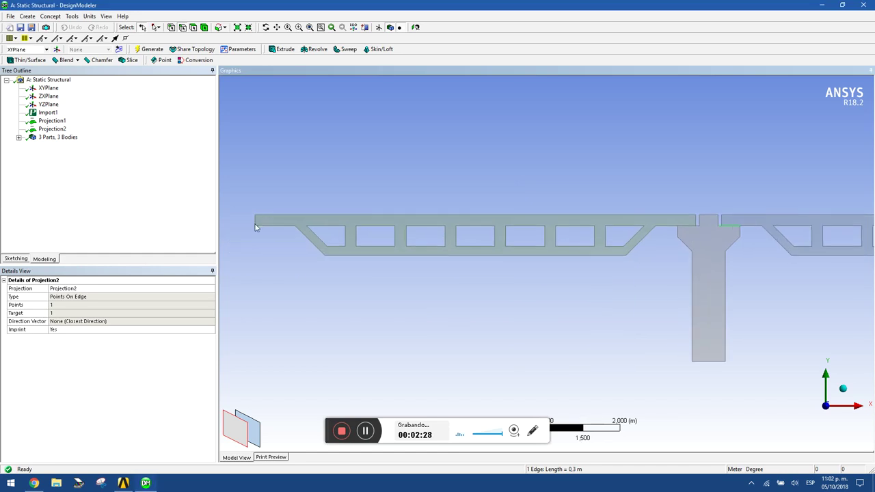
ctrl+middle_drag(262, 230, 449, 255)
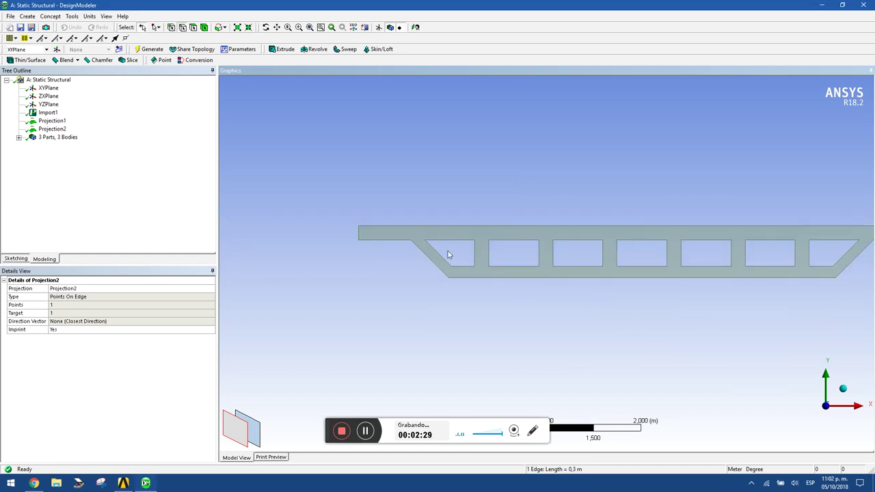
click(379, 244)
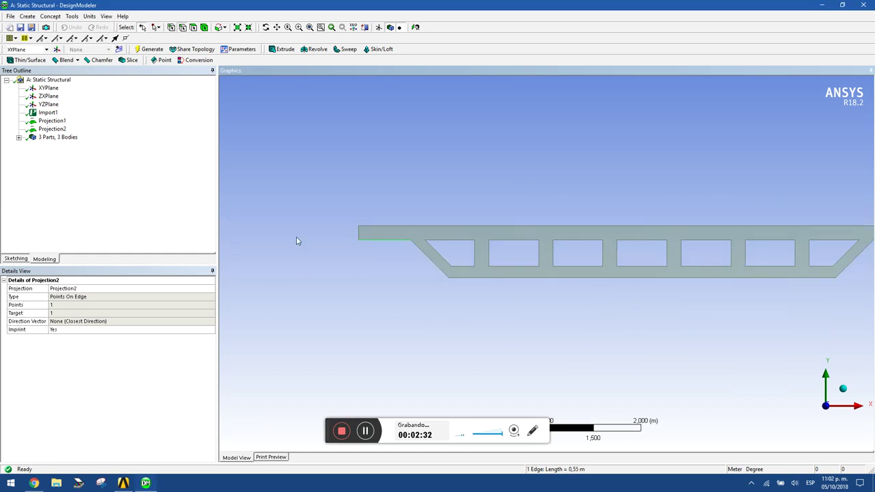
scroll(450, 253, down, 2)
ctrl+middle_drag(616, 277, 502, 287)
click(741, 251)
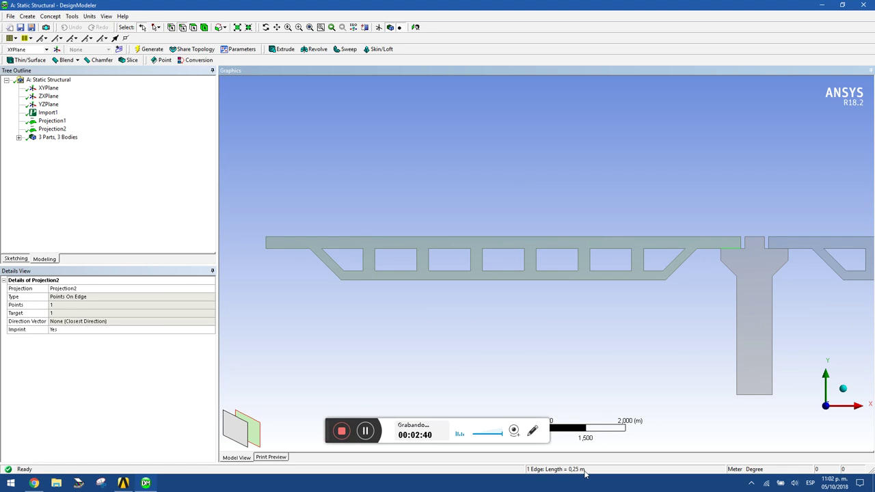
click(285, 247)
scroll(296, 253, up, 3)
ctrl+middle_drag(296, 252, 461, 284)
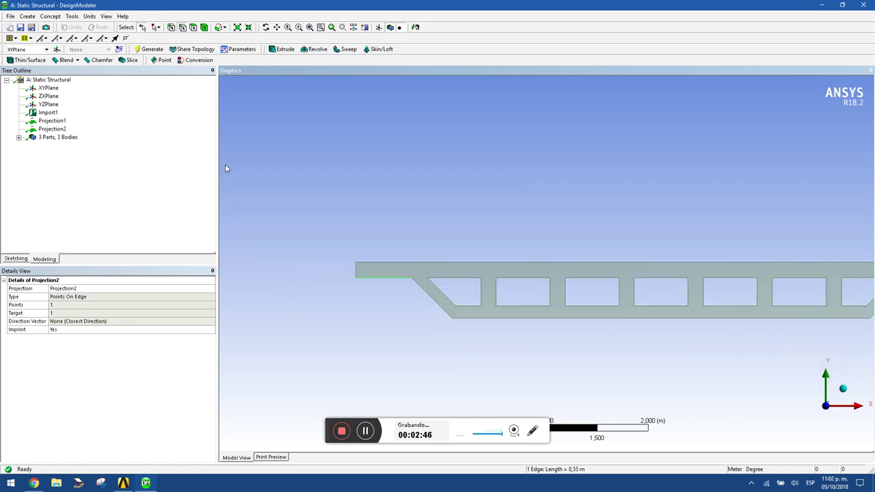
Step: Turn on the edge direction display and examine the direction of the left span's outer lower edge
click(106, 18)
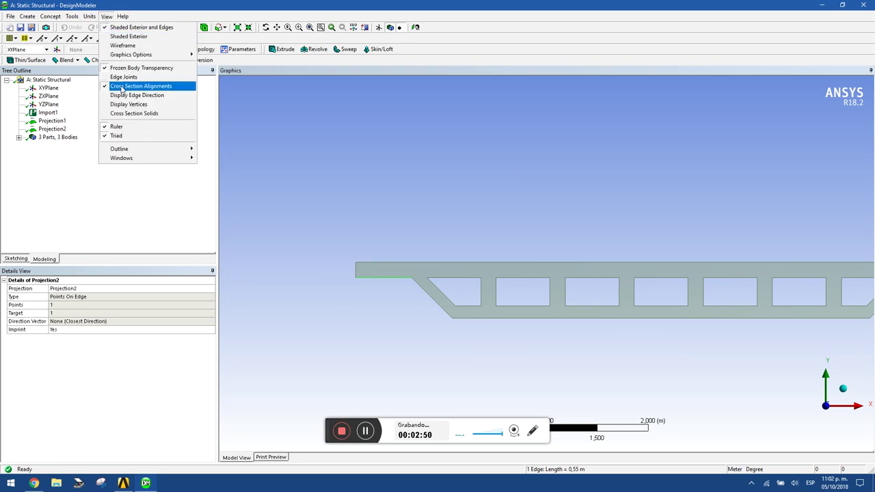
click(127, 96)
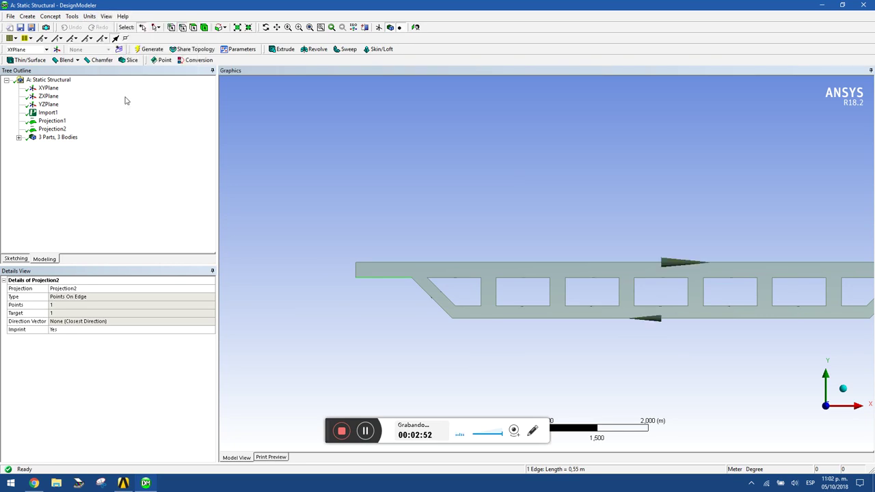
scroll(341, 244, up, 3)
ctrl+middle_drag(335, 275, 464, 244)
scroll(390, 248, up, 3)
scroll(378, 247, up, 4)
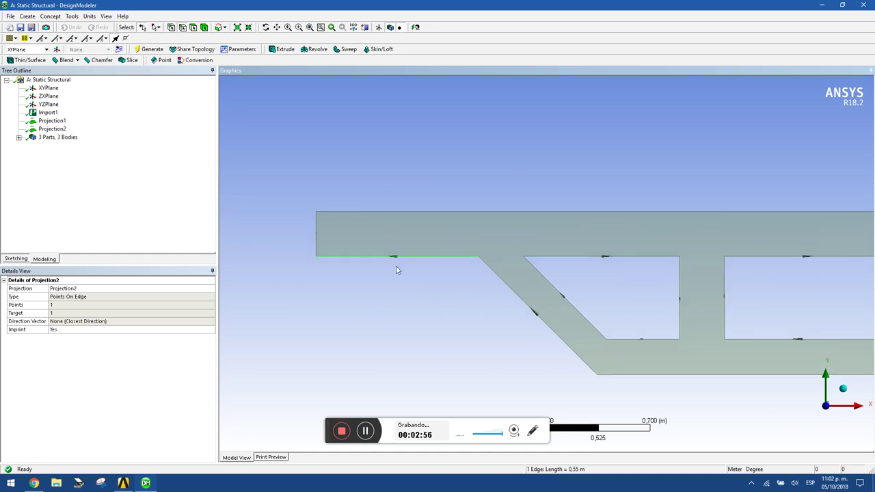
scroll(339, 254, up, 1)
ctrl+middle_drag(338, 254, 444, 250)
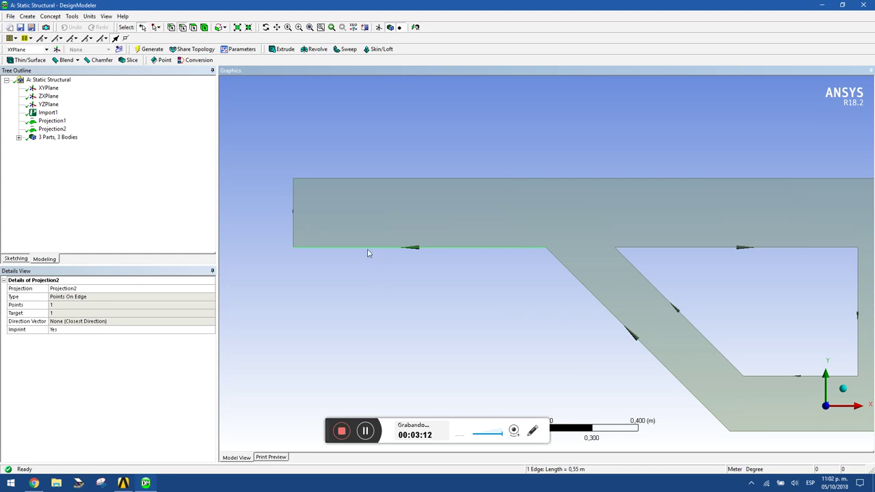
Step: Create a fractional Split Edges feature on the lower edge at the left span's outer end
click(50, 16)
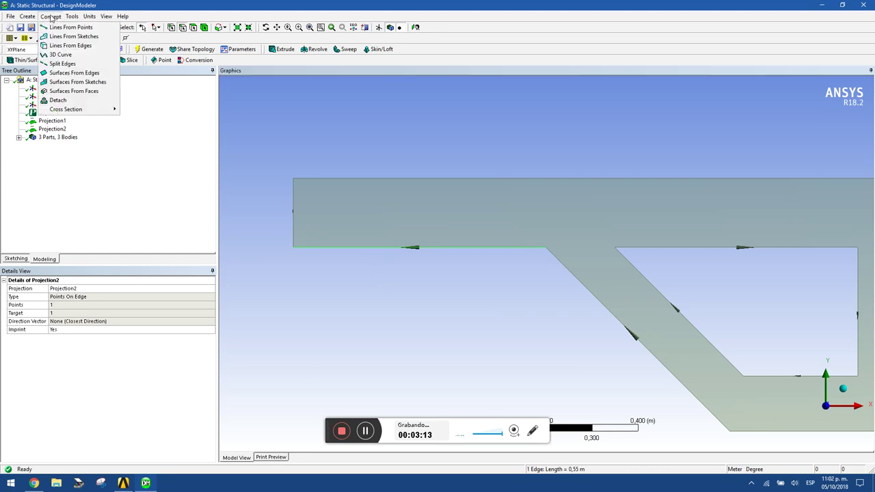
click(89, 64)
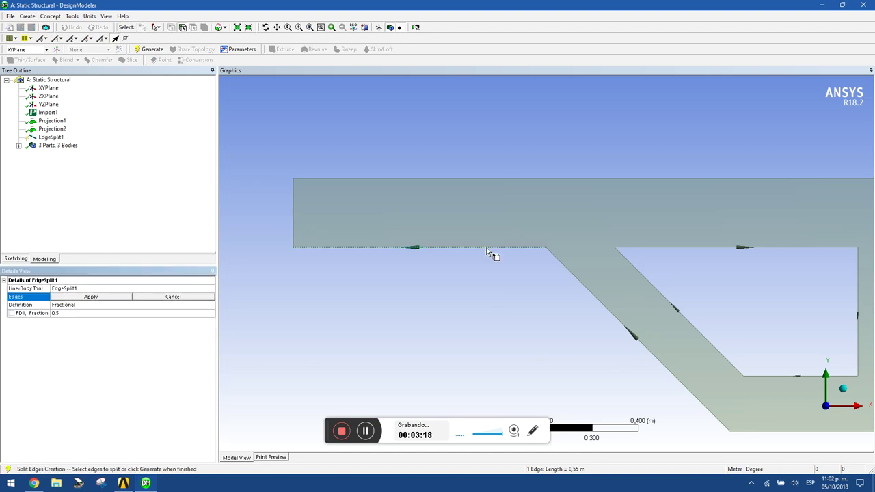
click(91, 297)
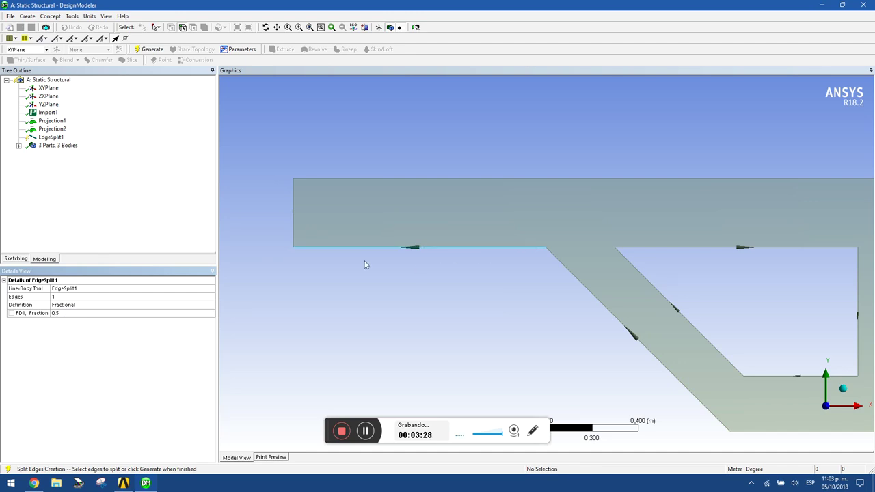
click(367, 430)
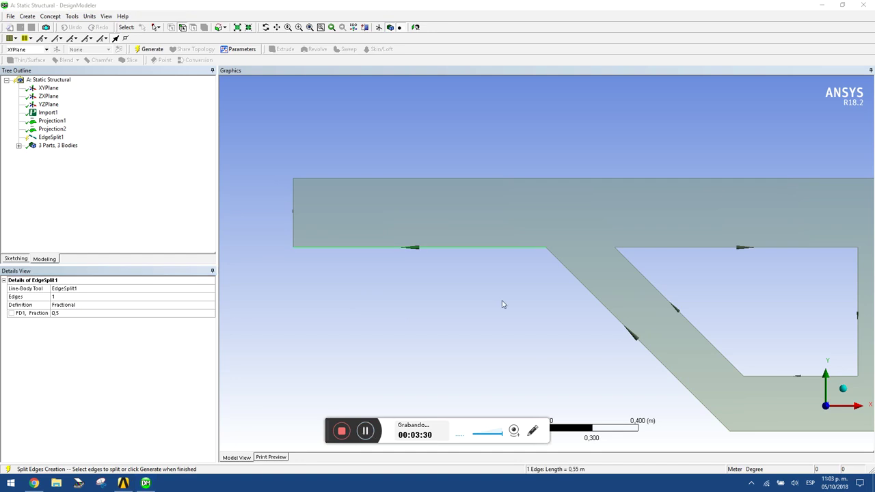
click(469, 252)
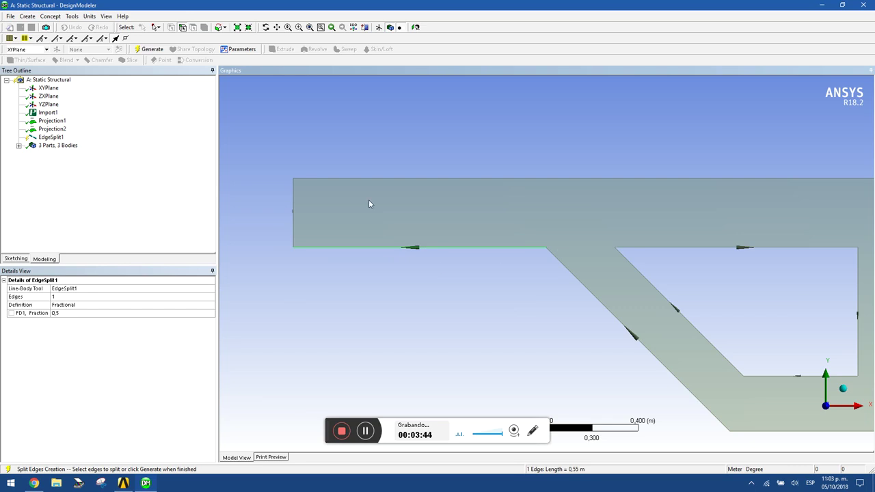
click(414, 248)
Step: Try to set the edge split fraction to 0.54545454, using a point as the decimal separator
click(117, 314)
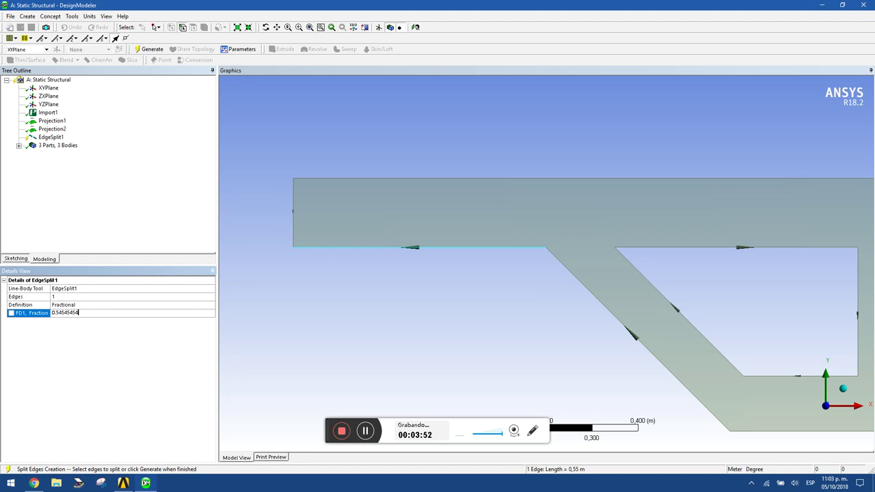
text(0.54545454)
key(Return)
click(474, 287)
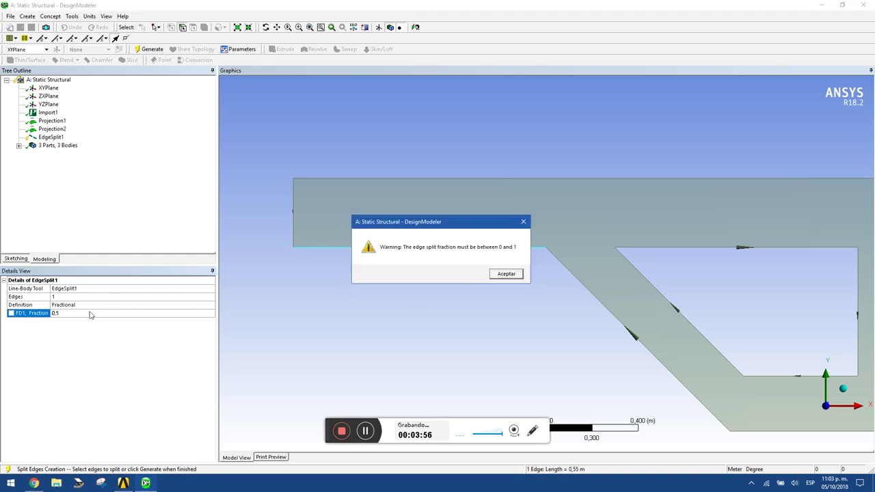
click(500, 276)
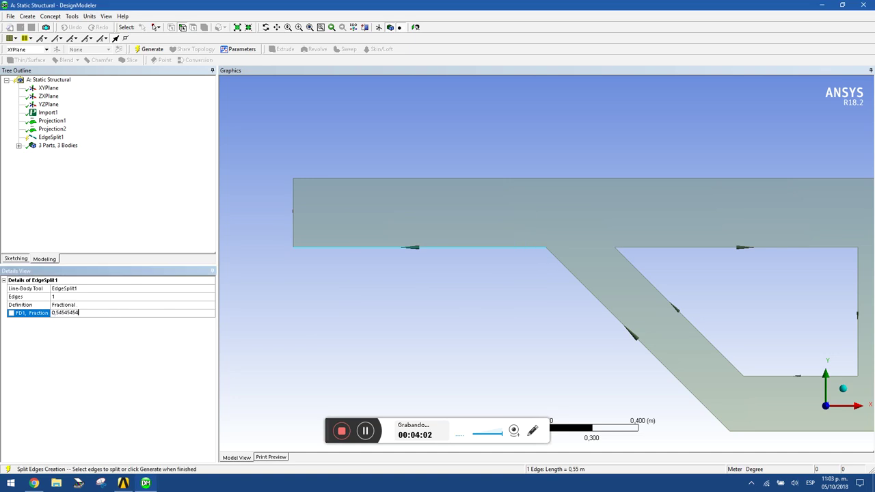
Step: Set the split fraction to 0,54545454 with a decimal comma, generate the split and check the outer segment's length
click(130, 305)
click(152, 50)
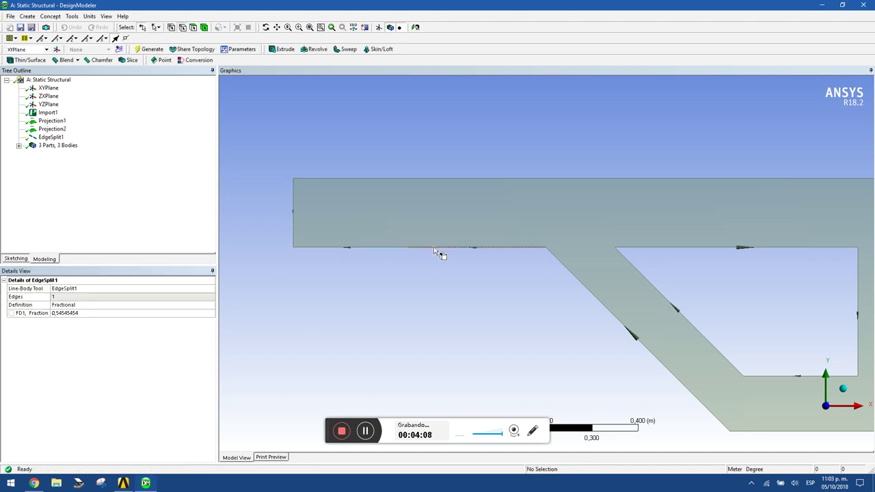
click(396, 247)
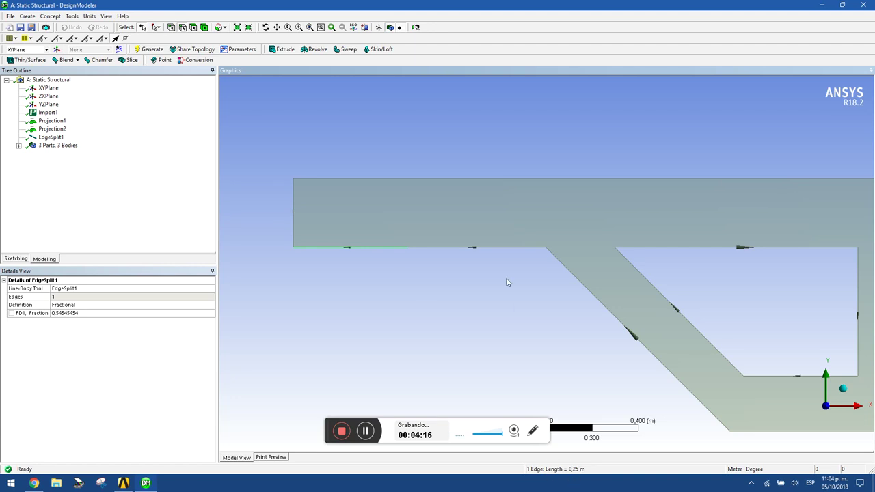
Step: Split the lower edge at the right span's outer end with a fraction of 0,54545454 and generate it
scroll(508, 282, down, 5)
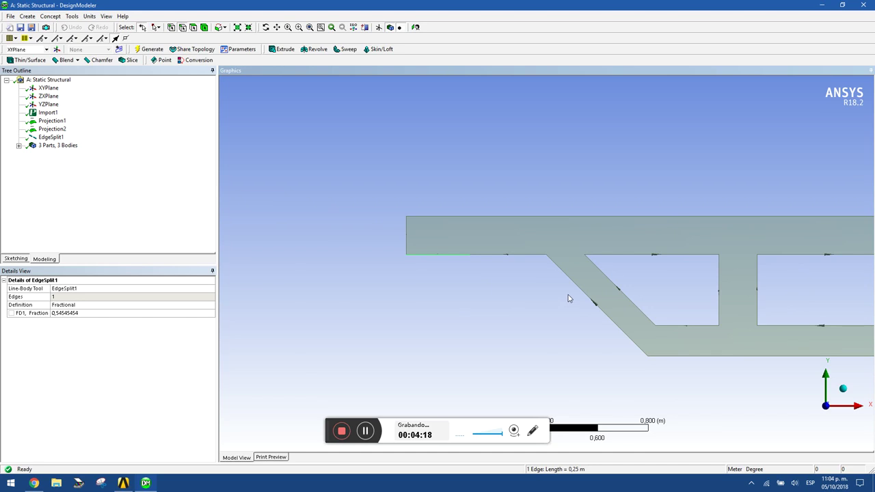
scroll(385, 294, down, 5)
scroll(680, 329, down, 2)
ctrl+middle_drag(750, 305, 262, 296)
ctrl+middle_drag(713, 319, 488, 322)
scroll(510, 322, up, 8)
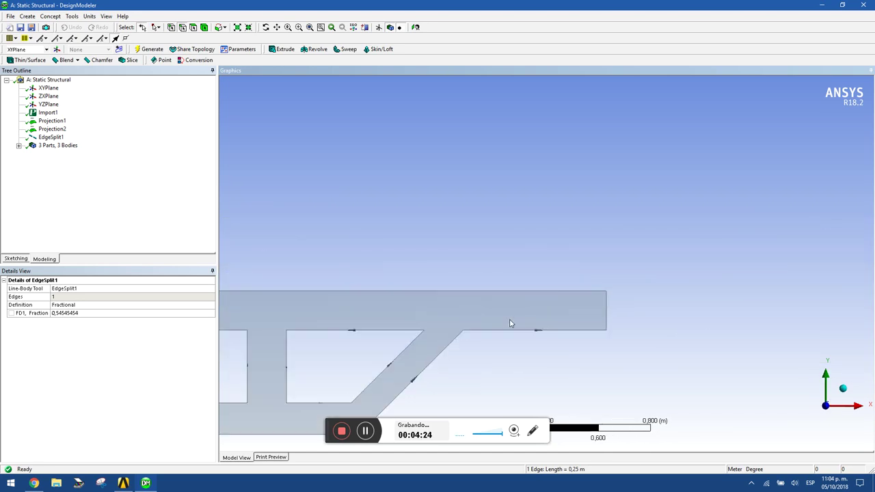
scroll(514, 331, up, 2)
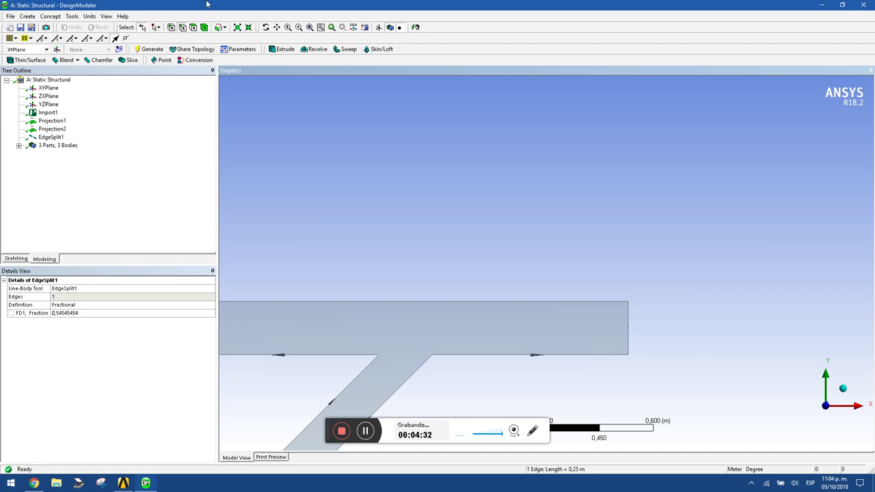
click(50, 16)
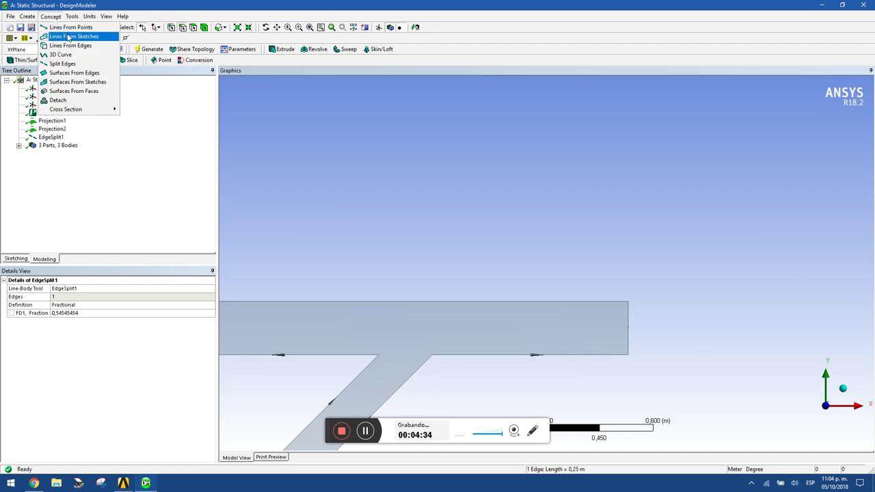
click(81, 62)
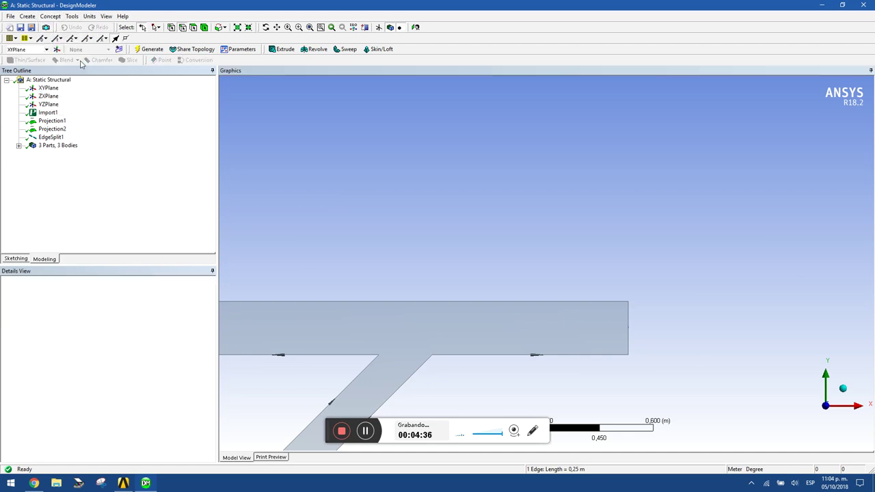
click(567, 356)
click(104, 298)
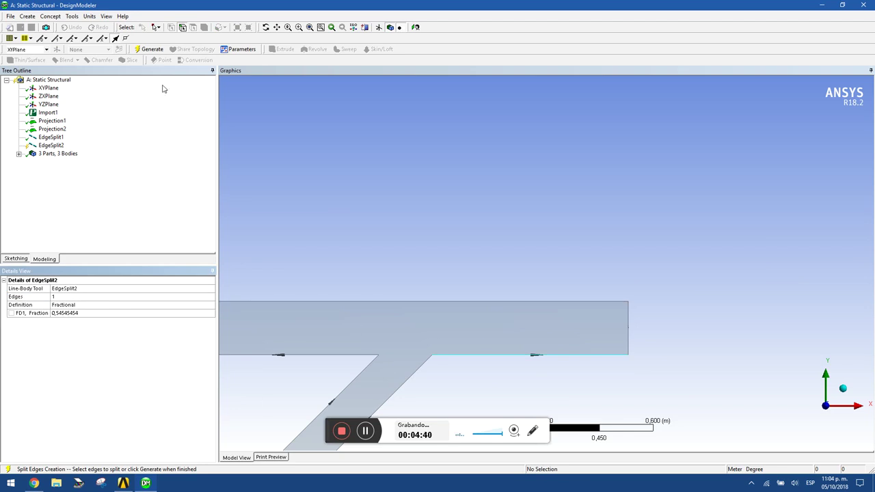
click(151, 51)
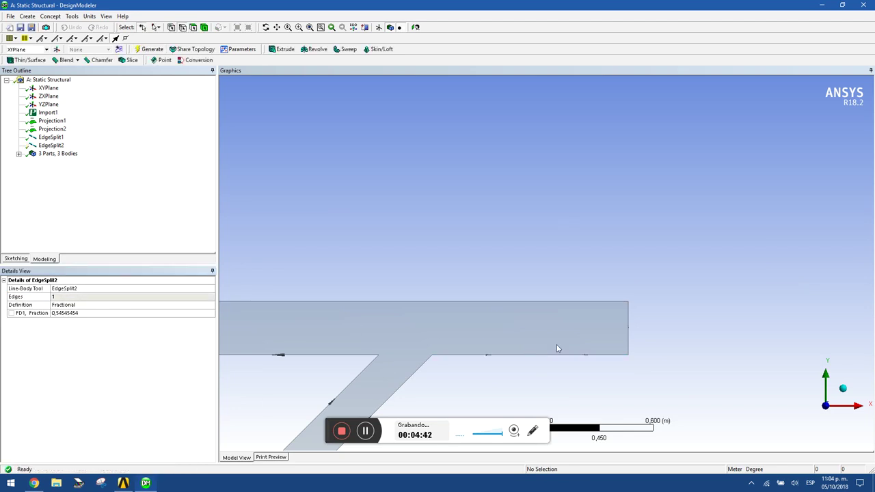
Step: Check the lengths of both segments of the split lower edge at the right span's outer end
click(598, 361)
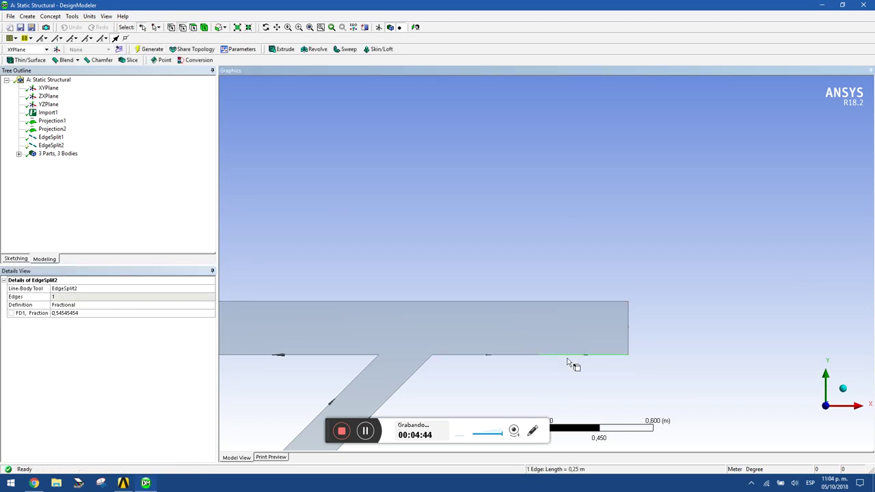
click(518, 357)
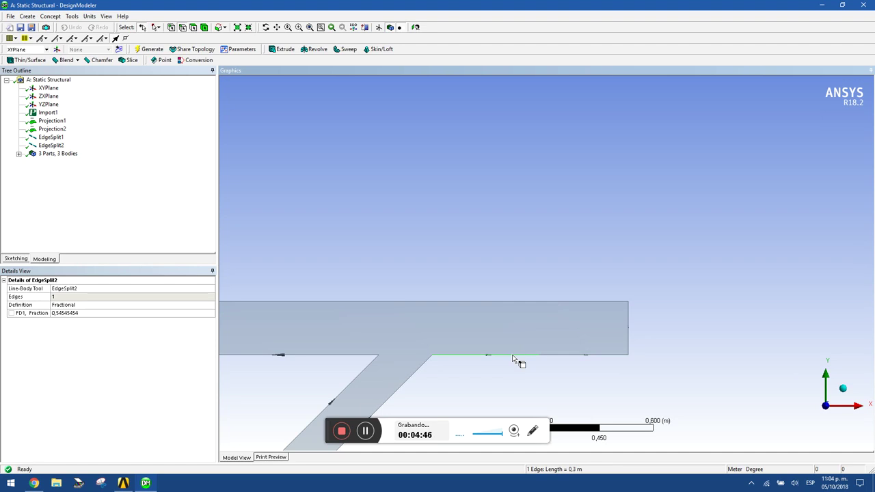
click(581, 355)
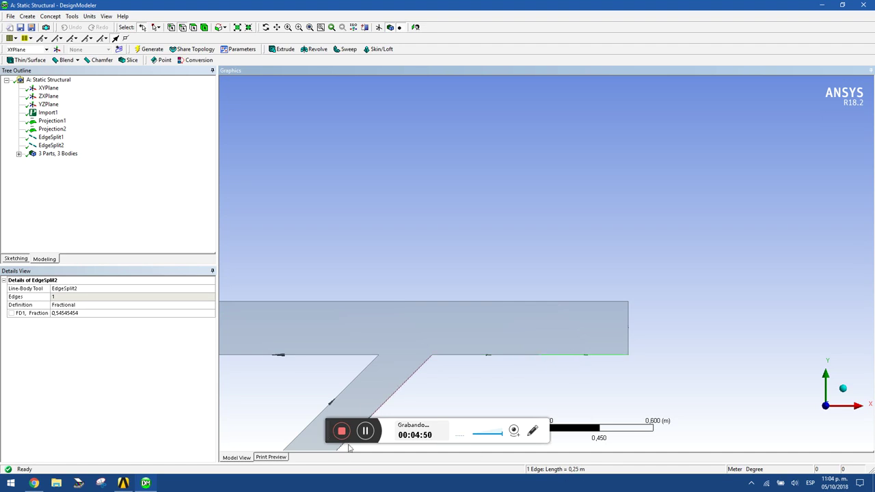
drag(329, 434, 510, 40)
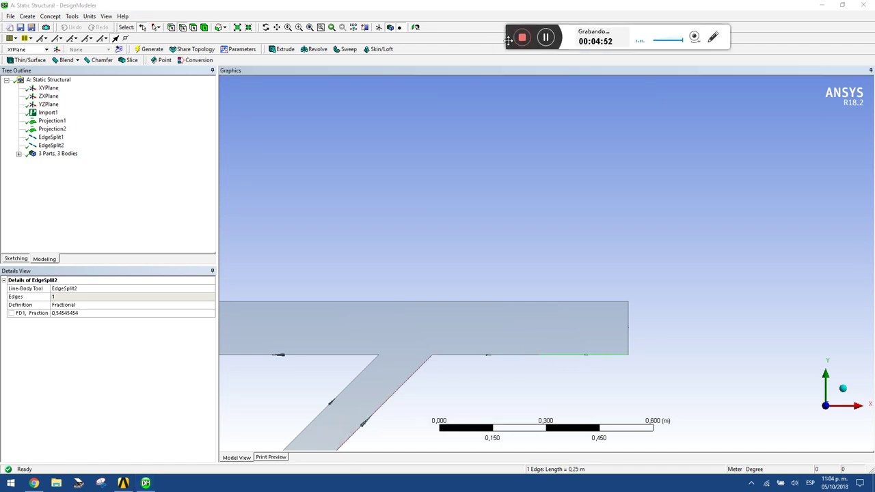
scroll(478, 284, down, 5)
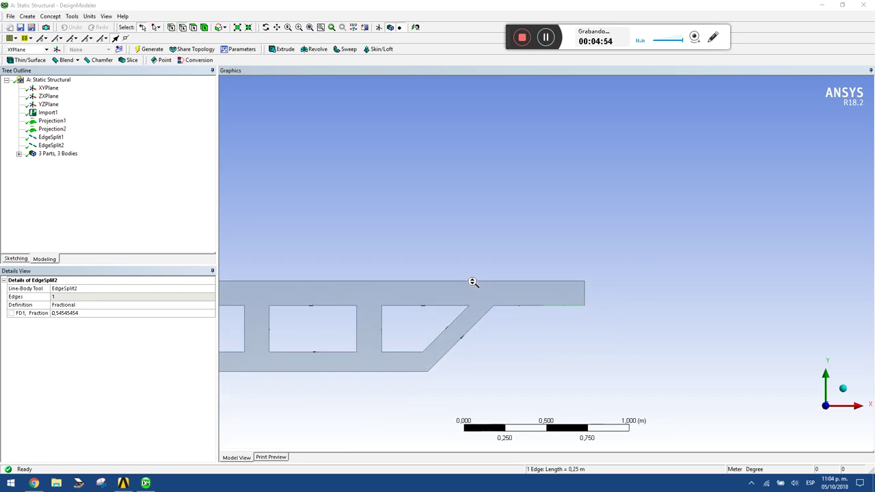
scroll(469, 288, down, 5)
ctrl+middle_drag(412, 299, 655, 279)
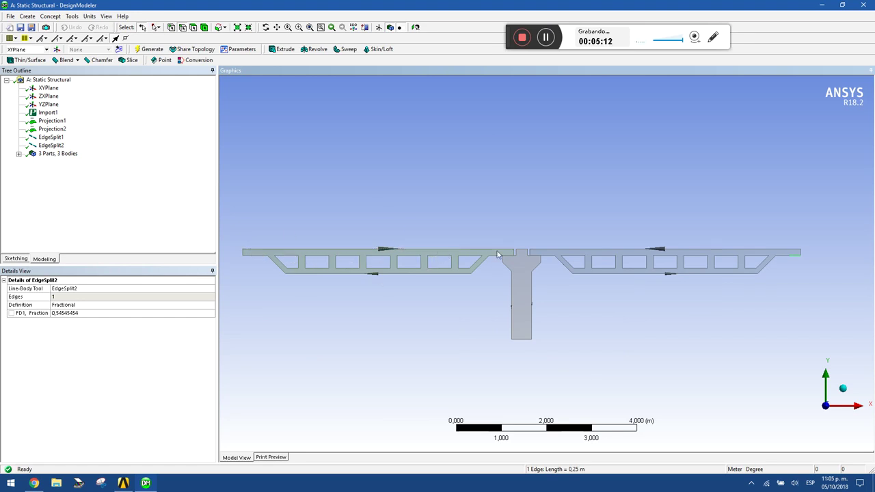
Step: Check the deck top edges' lengths and create an edge split on the top edges of both spans
click(439, 250)
click(579, 247)
click(476, 250)
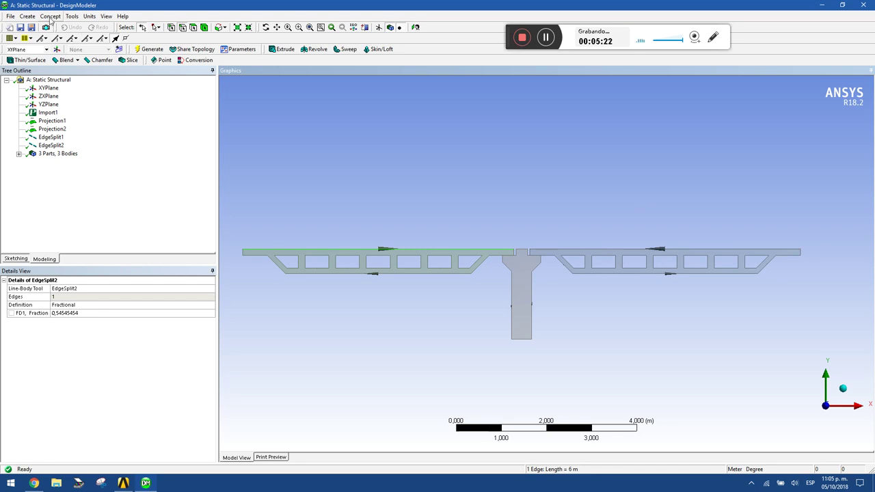
click(51, 16)
click(60, 65)
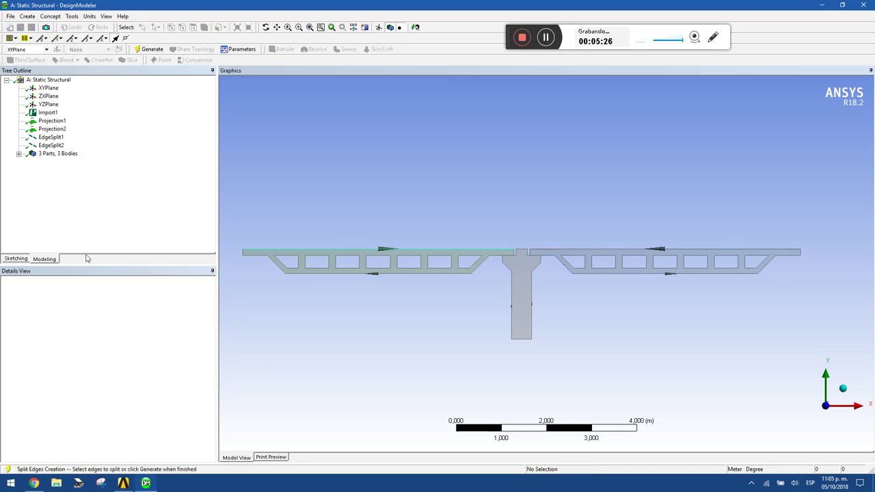
click(313, 251)
ctrl+click(612, 251)
click(96, 296)
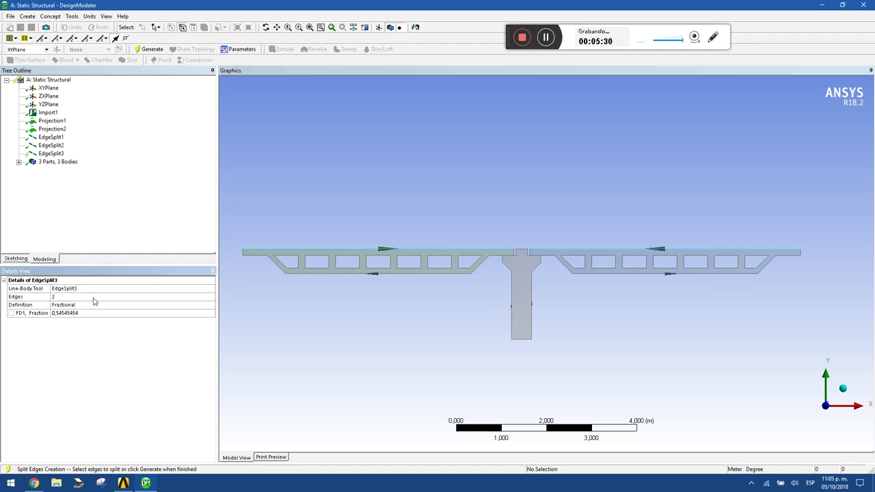
Step: Define the top edges' split as Split by N with N set to 6 and generate it
click(80, 305)
click(211, 305)
click(153, 325)
click(62, 330)
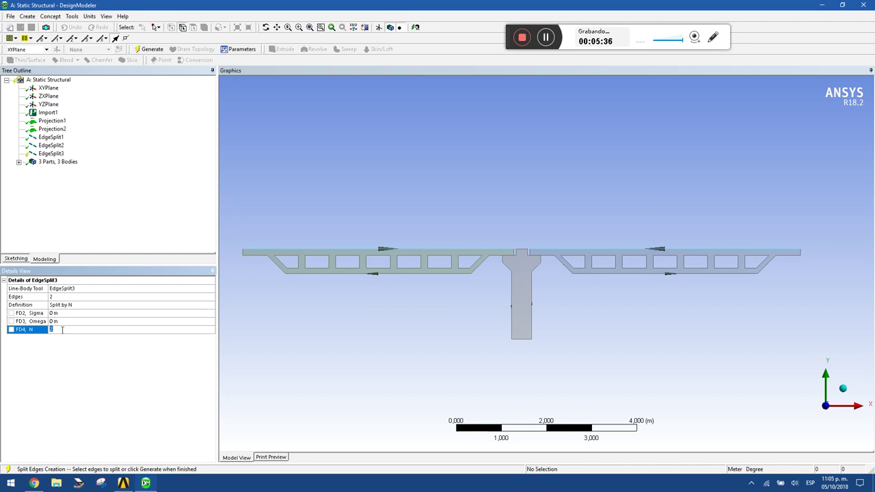
text(6)
key(Return)
click(160, 297)
click(106, 298)
click(146, 50)
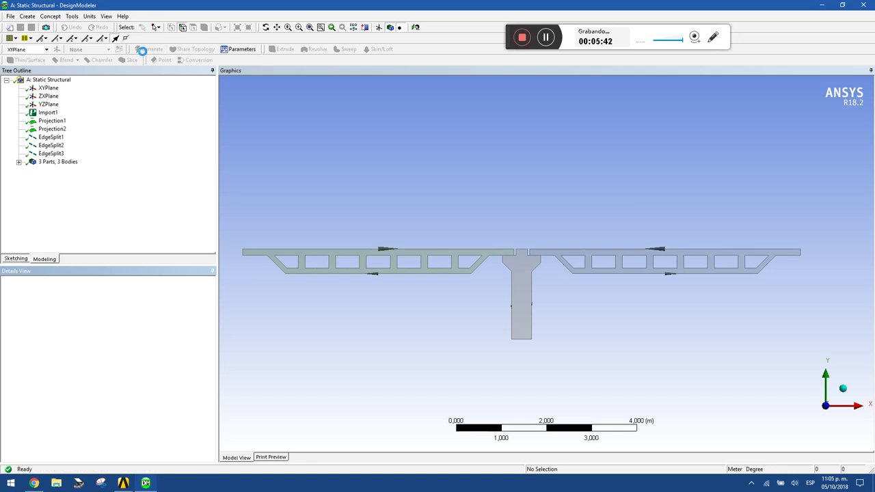
Step: Check the lengths of the individual top edge segments along both spans
click(272, 251)
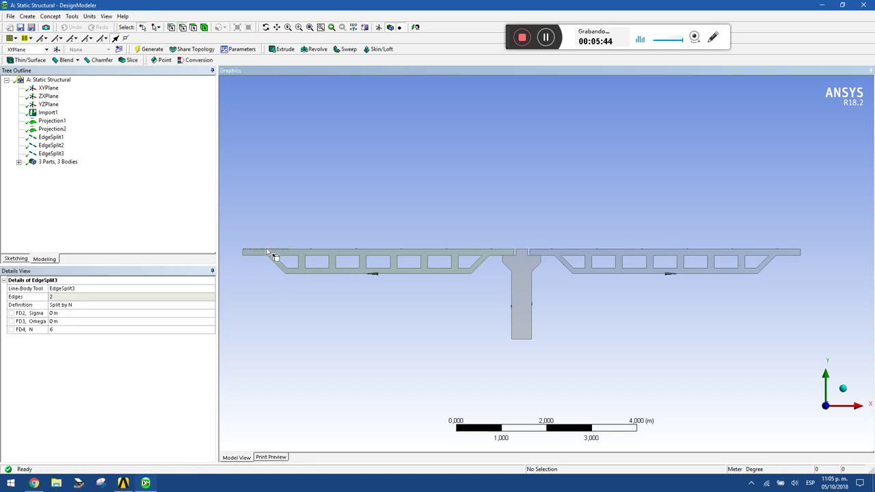
click(311, 251)
click(361, 254)
click(404, 253)
click(455, 253)
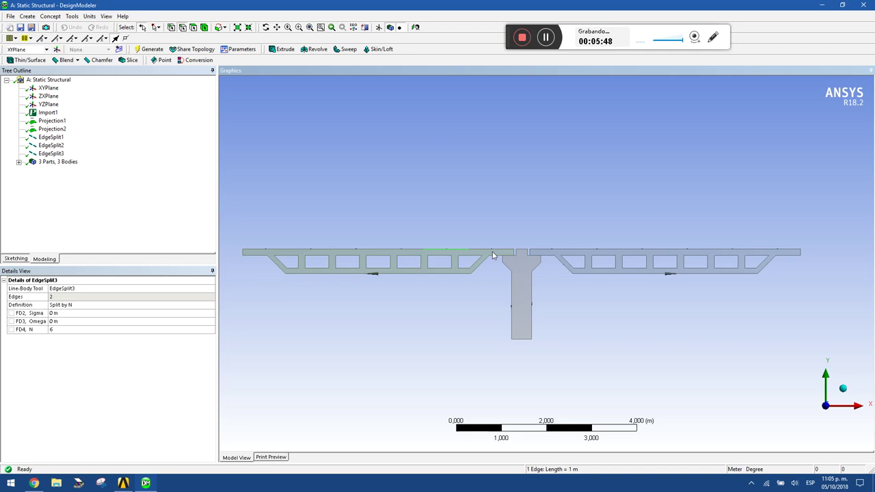
click(494, 253)
click(597, 253)
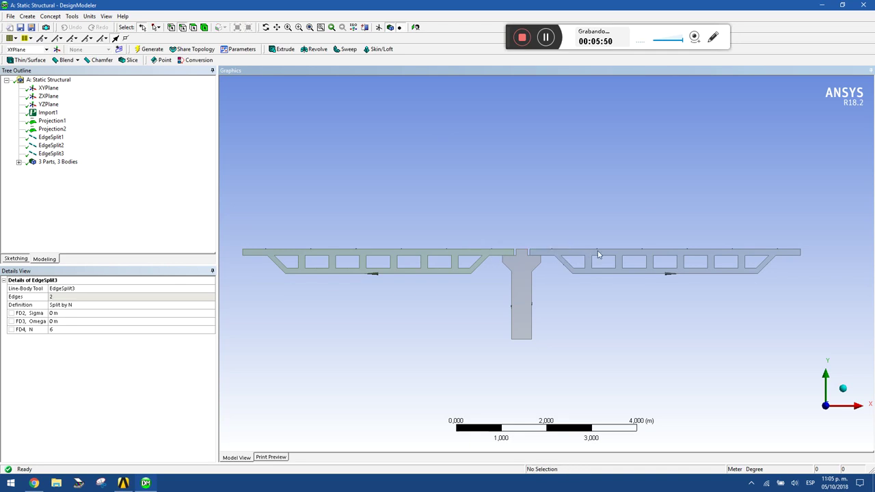
click(611, 254)
click(642, 251)
click(642, 250)
click(681, 253)
click(546, 37)
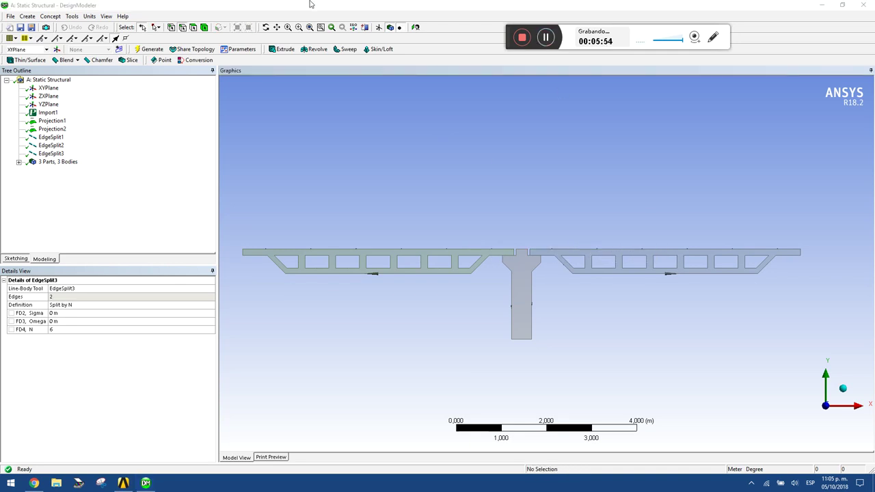
scroll(697, 273, up, 2)
scroll(554, 262, down, 2)
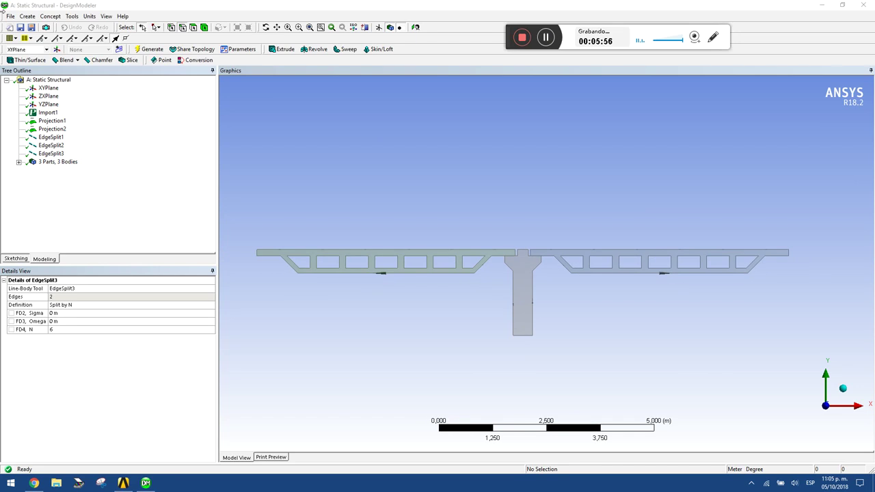
Step: Close the geometry editor and add a new material named Concreto to the Engineering Data
click(869, 5)
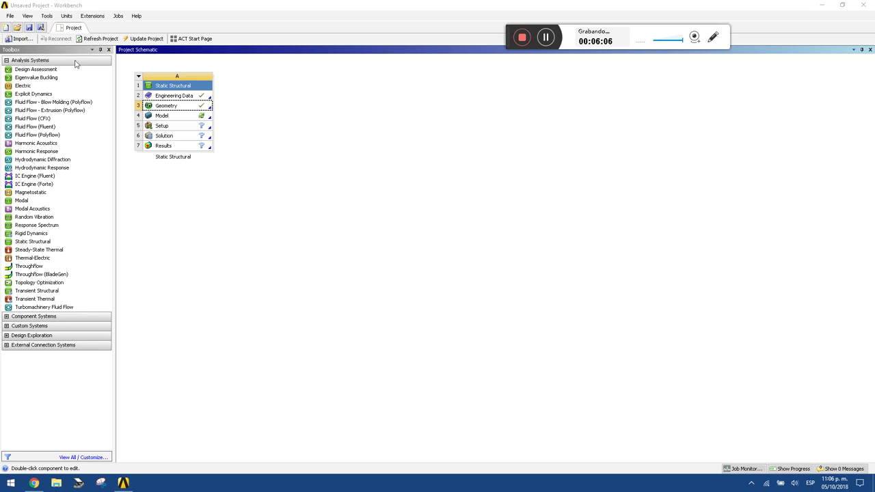
double_click(185, 97)
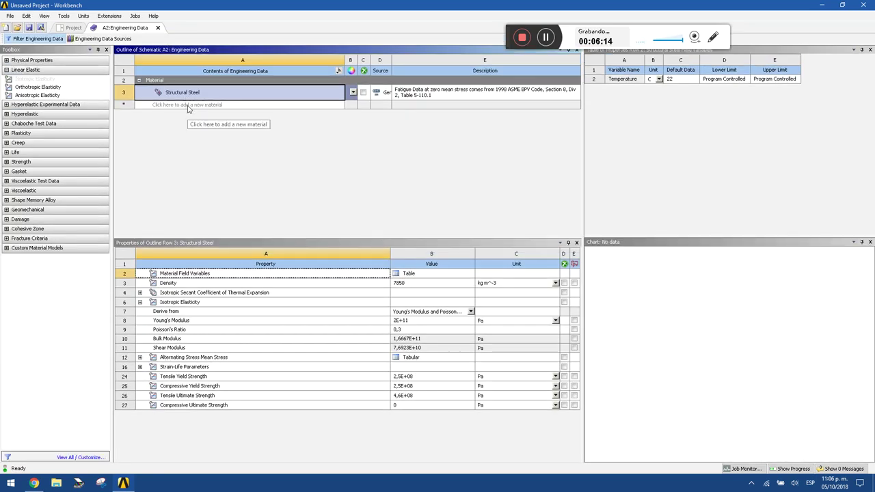
click(188, 105)
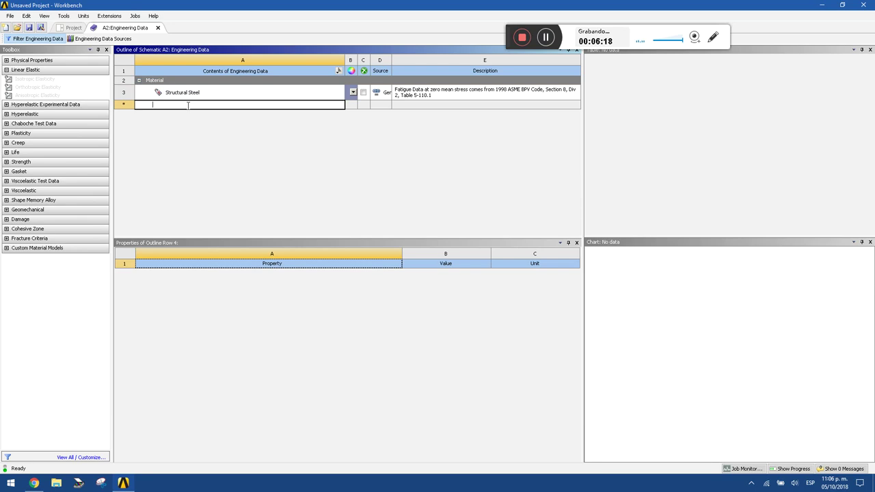
text(Concre)
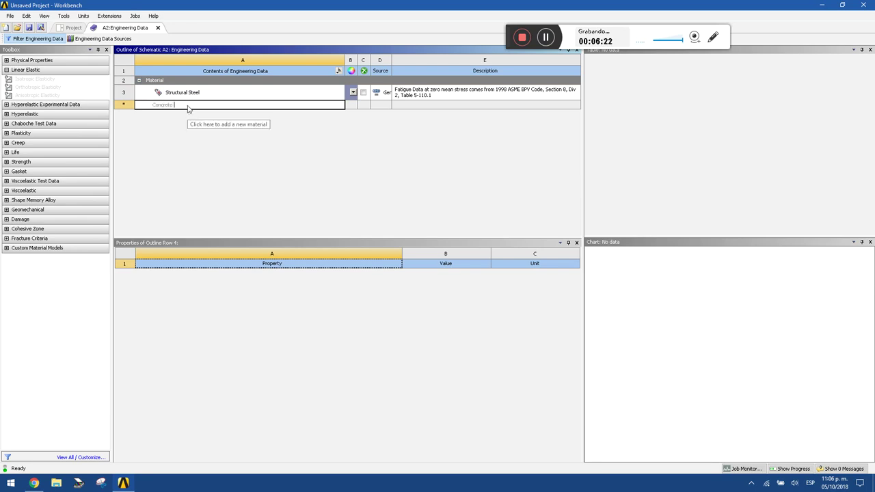
text(to)
key(Return)
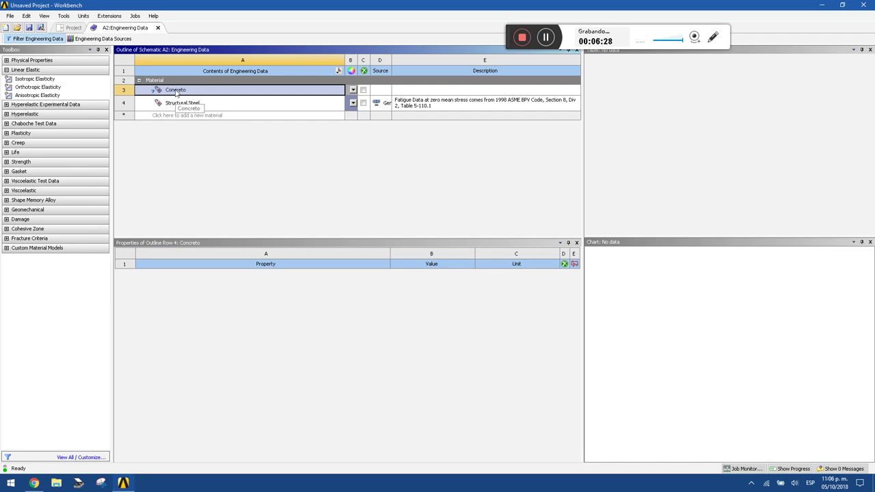
Step: Add Isotropic Elasticity to the Concreto material and set its Poisson's ratio to 0,15
click(46, 80)
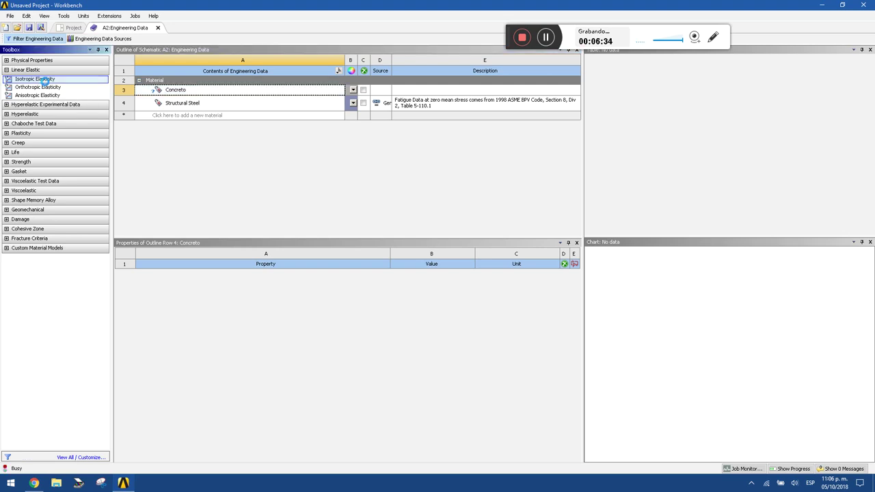
double_click(44, 79)
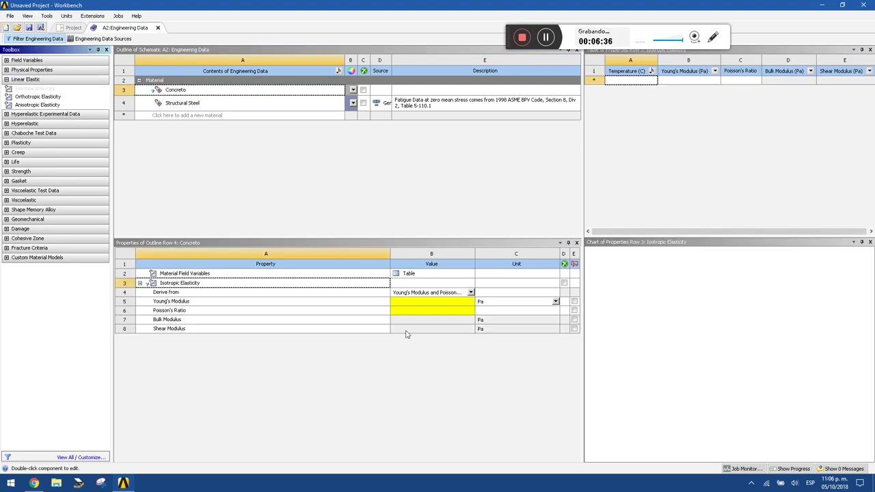
click(443, 302)
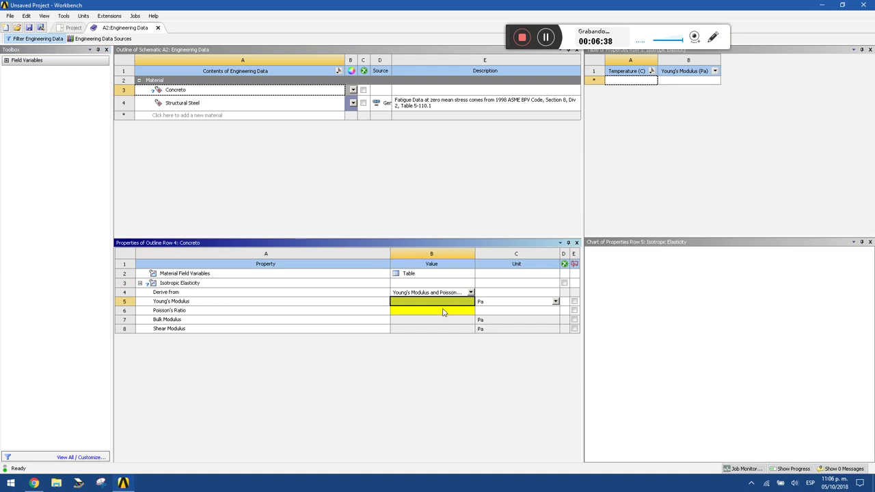
click(443, 314)
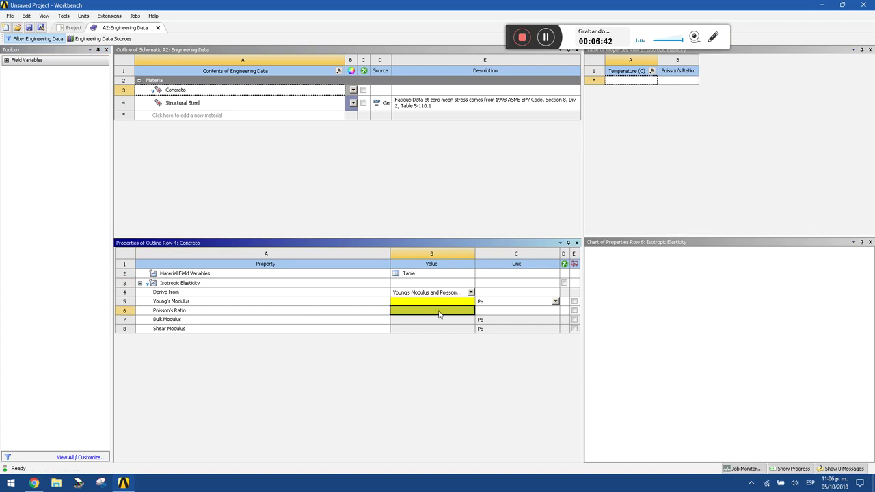
text(0,15)
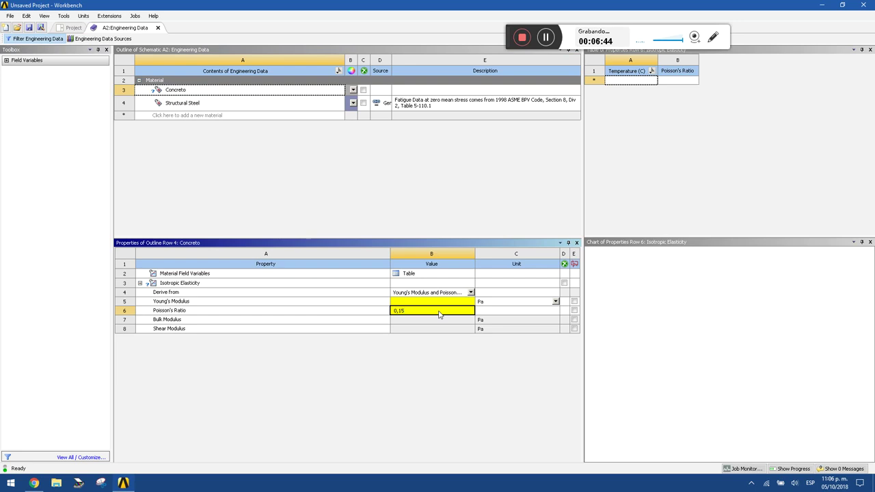
key(Return)
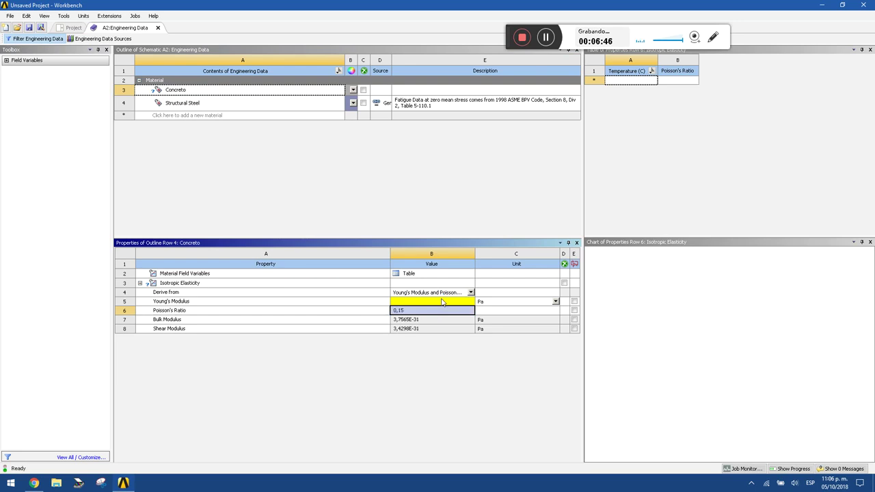
Step: Set Concreto's Young's modulus to 3E+10 Pa and close the Engineering Data
click(452, 302)
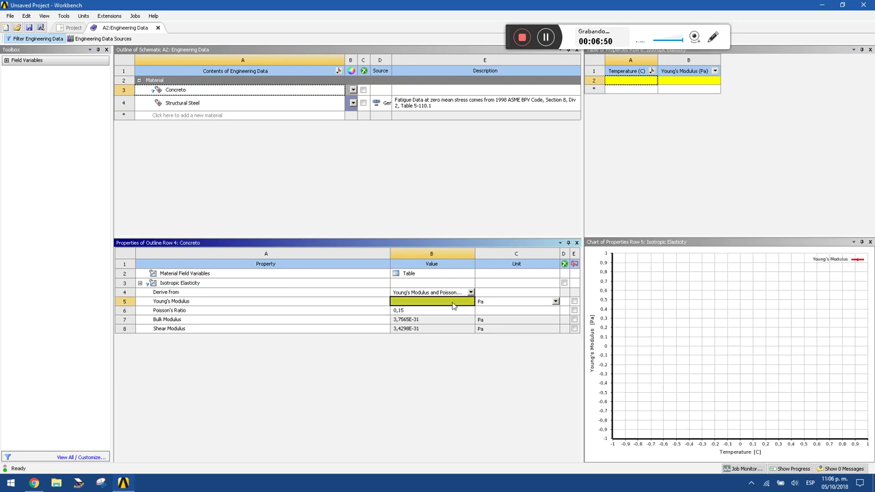
text(3E)
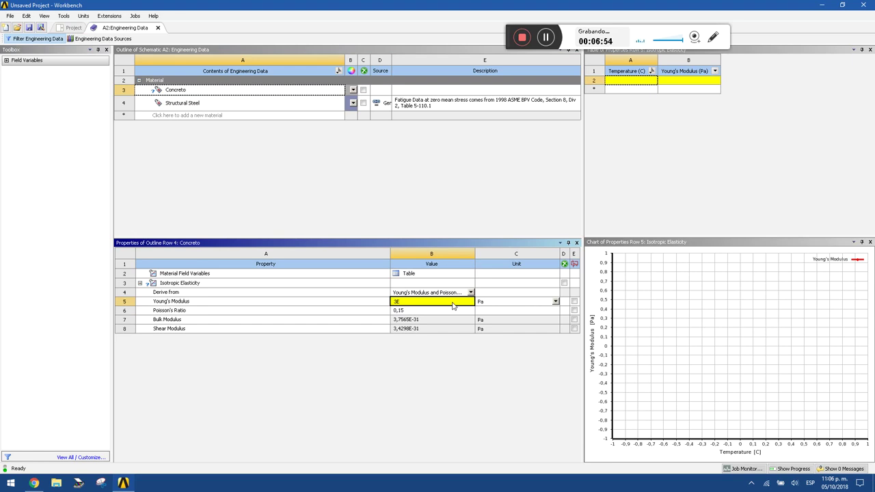
text(+10)
click(453, 307)
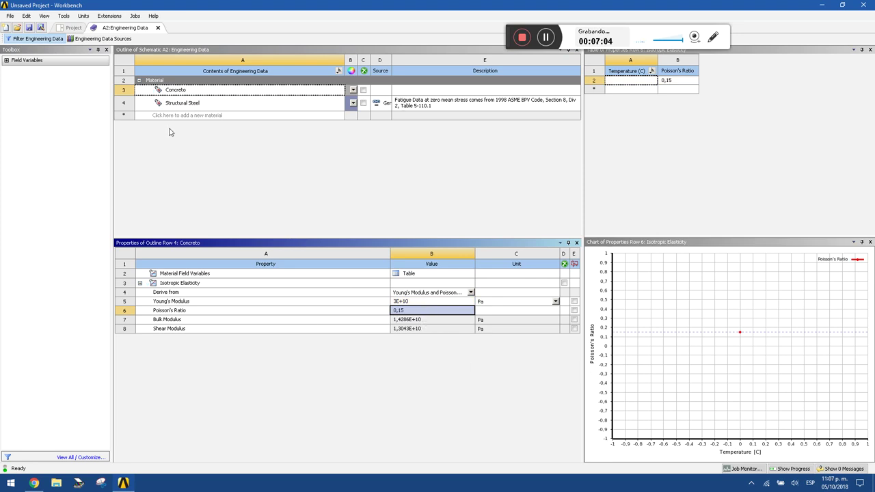
click(158, 28)
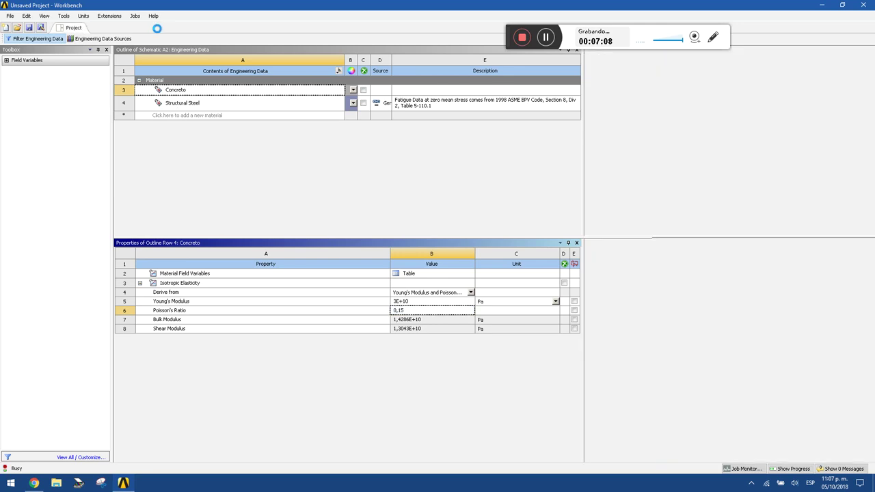
Step: Show the Geometry cell's properties, set its analysis type to 2D and close the properties
click(27, 16)
click(71, 127)
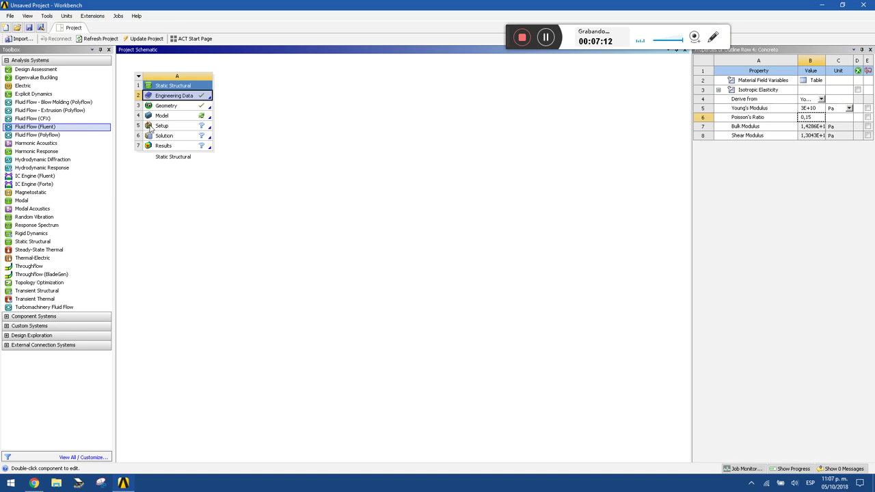
drag(691, 161, 513, 170)
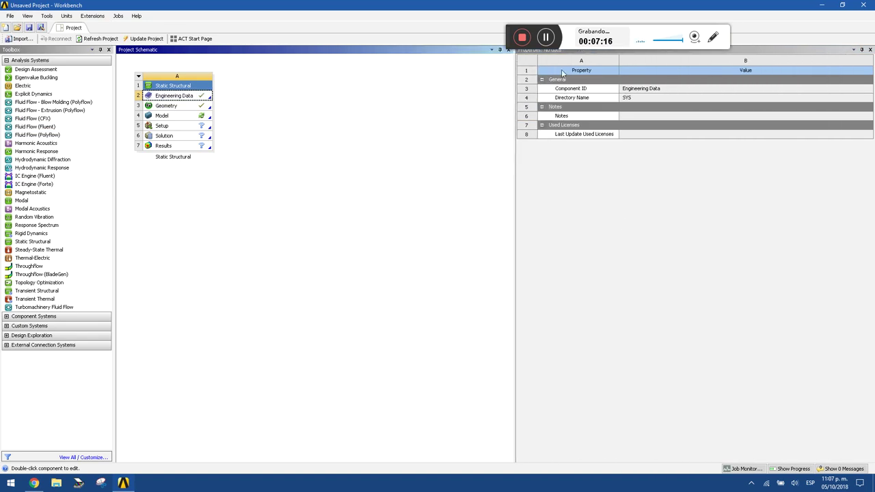
click(175, 117)
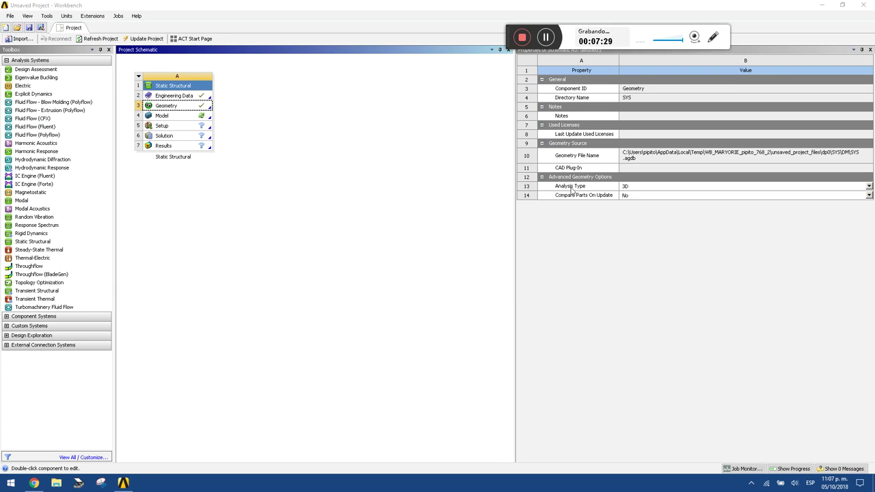
click(869, 186)
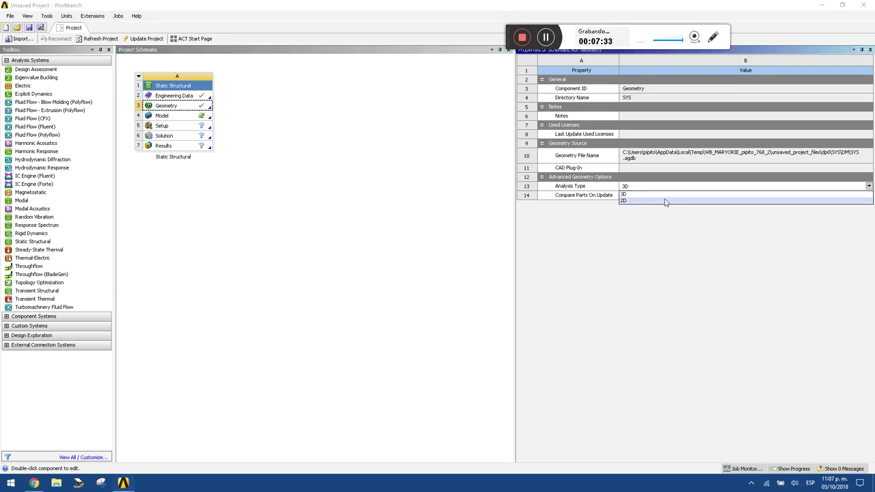
click(665, 202)
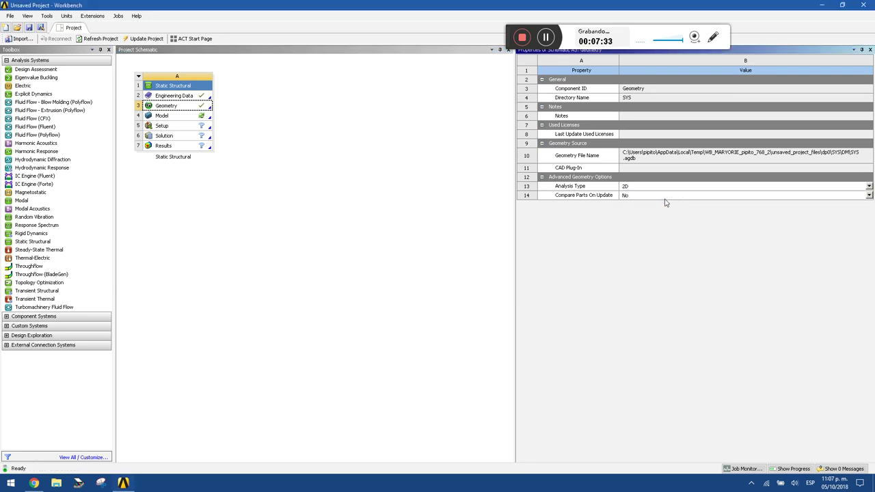
click(870, 50)
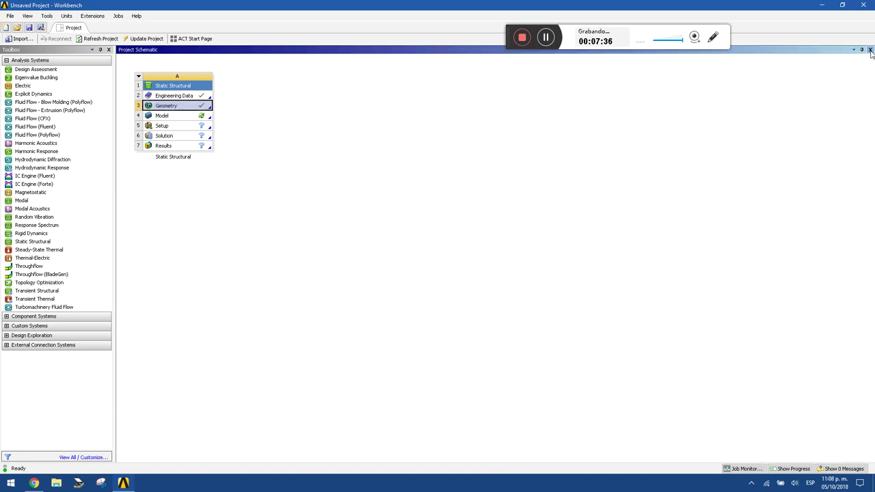
Step: Open the Model cell in Mechanical and choose Plane Stress as the geometry's 2D behavior
double_click(177, 118)
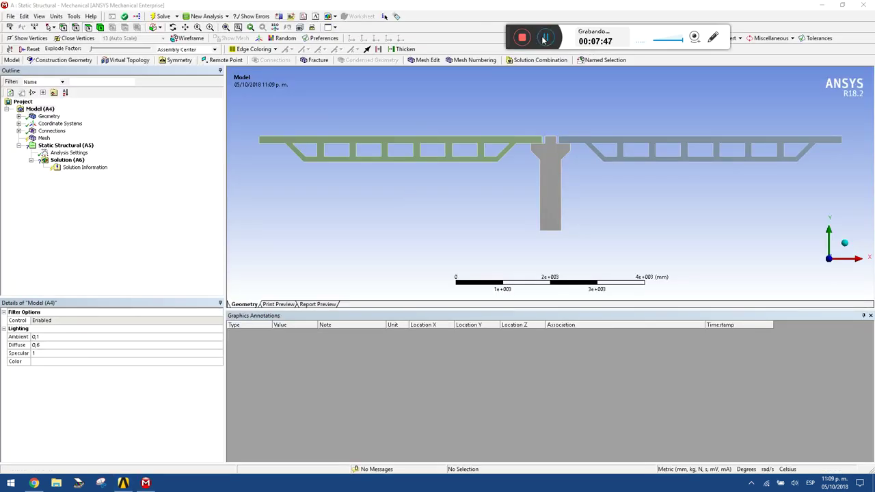
click(46, 117)
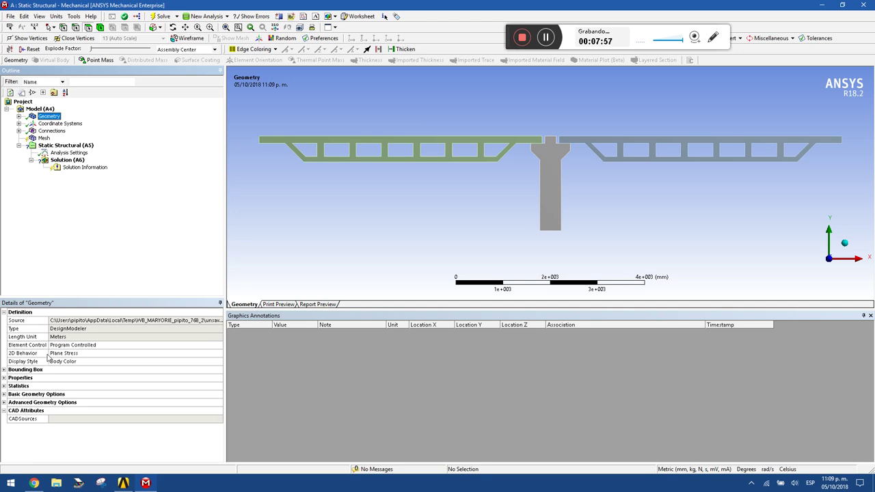
click(82, 355)
click(219, 352)
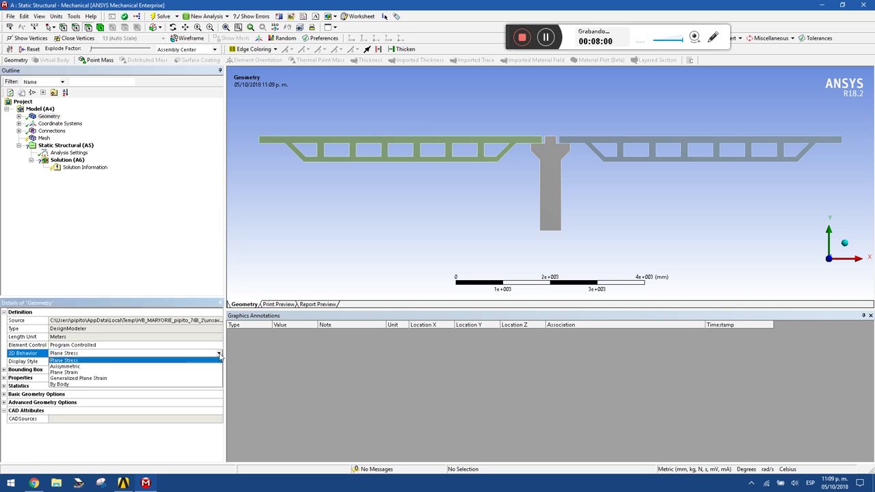
click(138, 353)
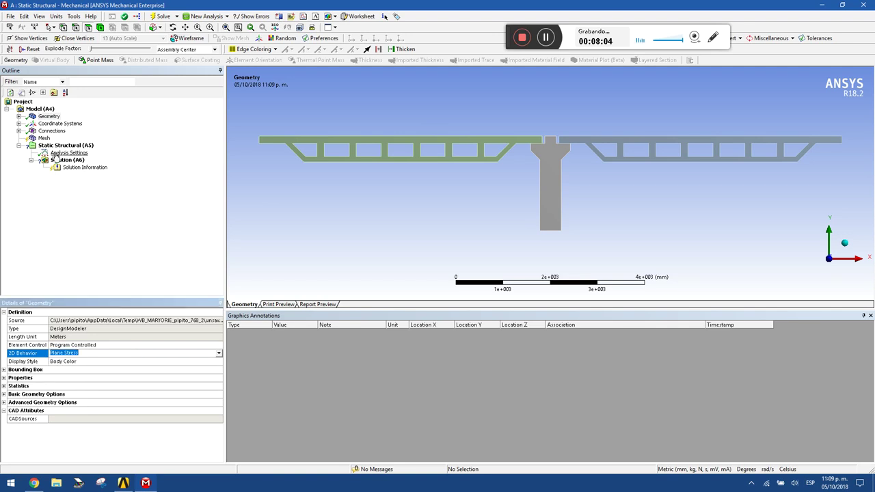
Step: Expand the model's geometry and set its 2D behavior to Plane Strain
click(19, 116)
click(58, 124)
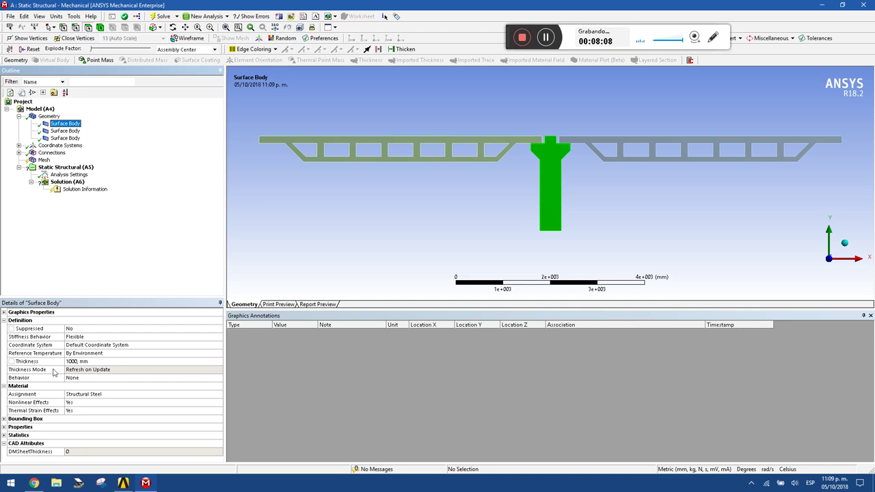
click(49, 116)
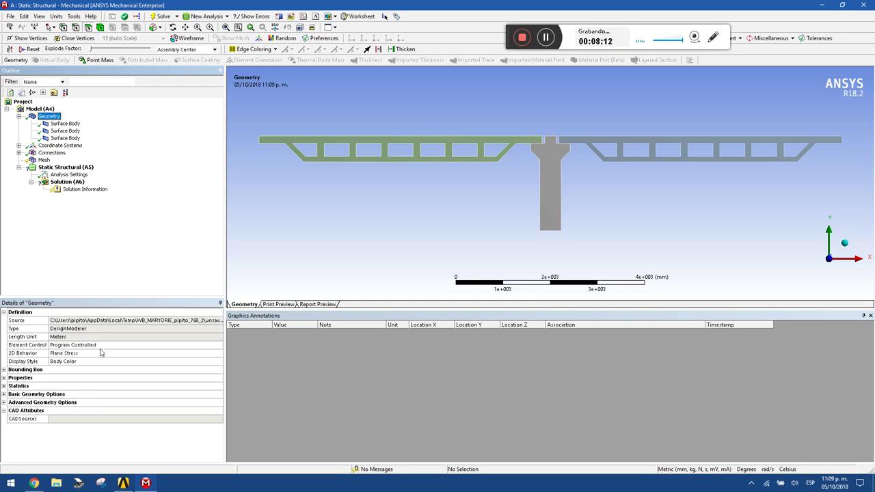
click(216, 353)
click(218, 353)
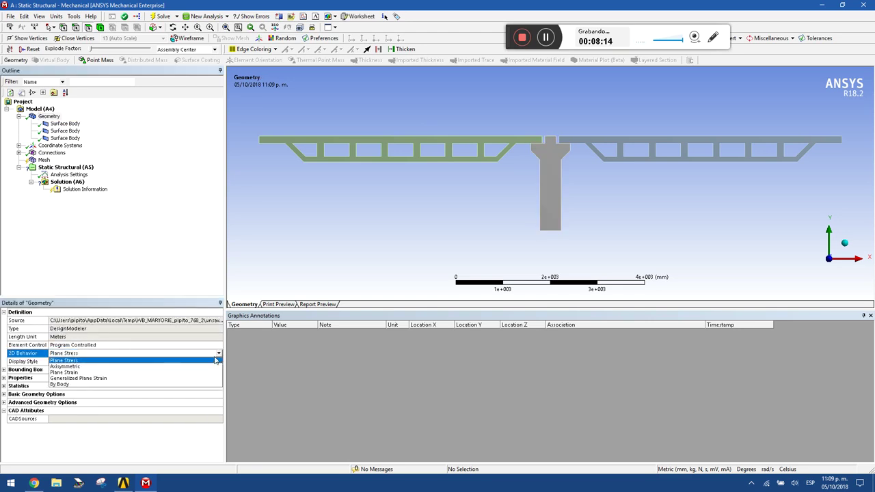
click(139, 373)
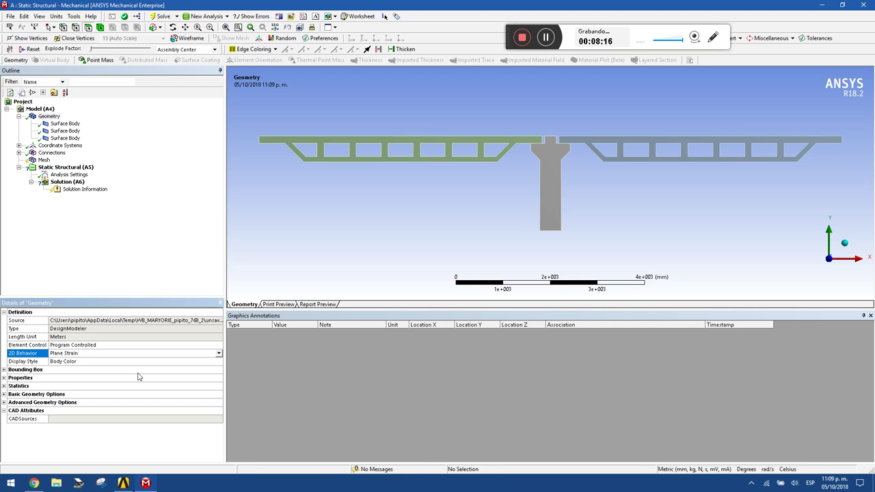
Step: Review the geometry's surface bodies and assign the Concreto material to the central pier
click(66, 124)
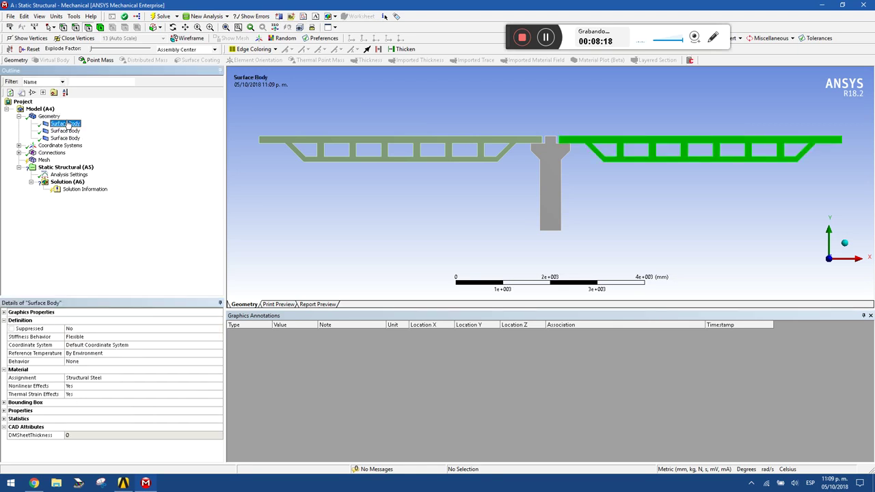
click(65, 131)
click(65, 139)
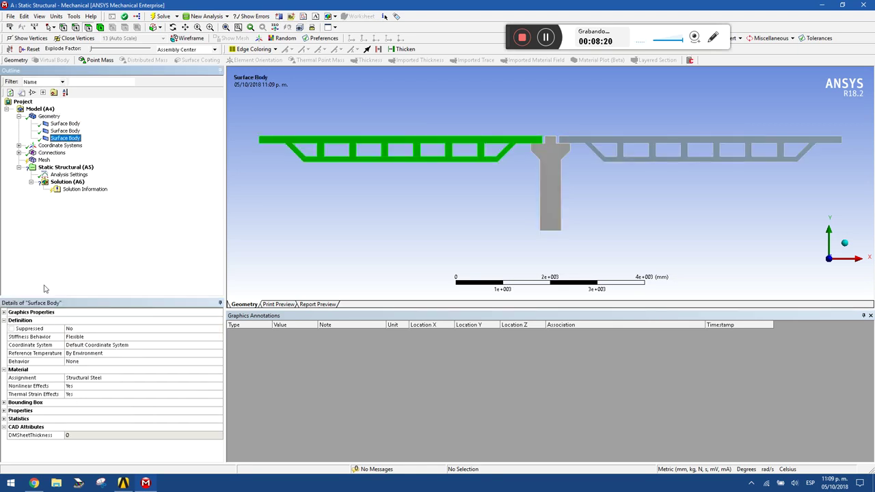
click(65, 131)
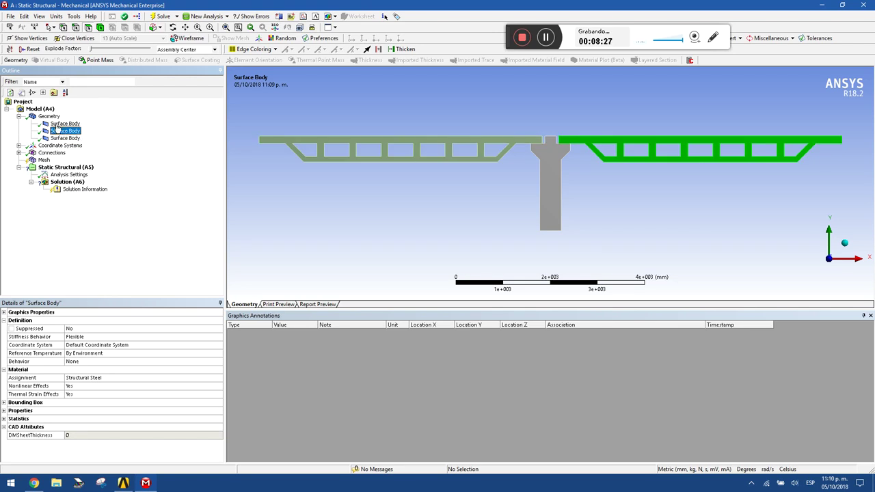
click(52, 117)
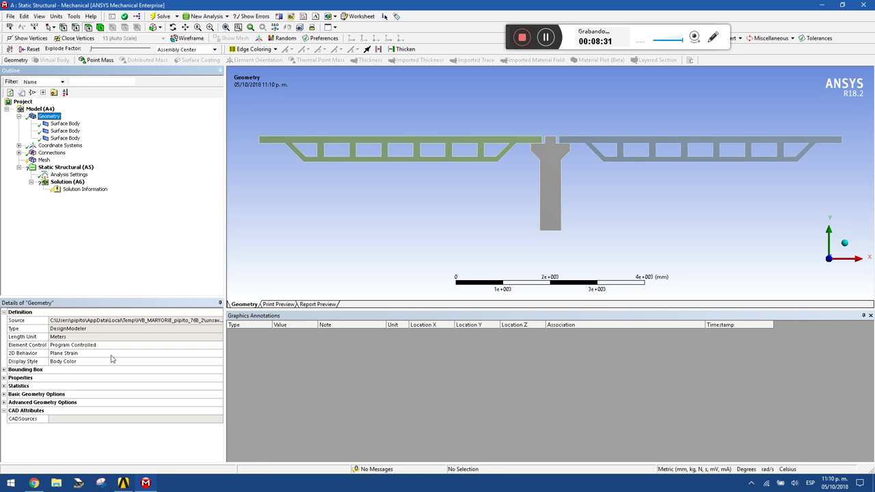
click(64, 124)
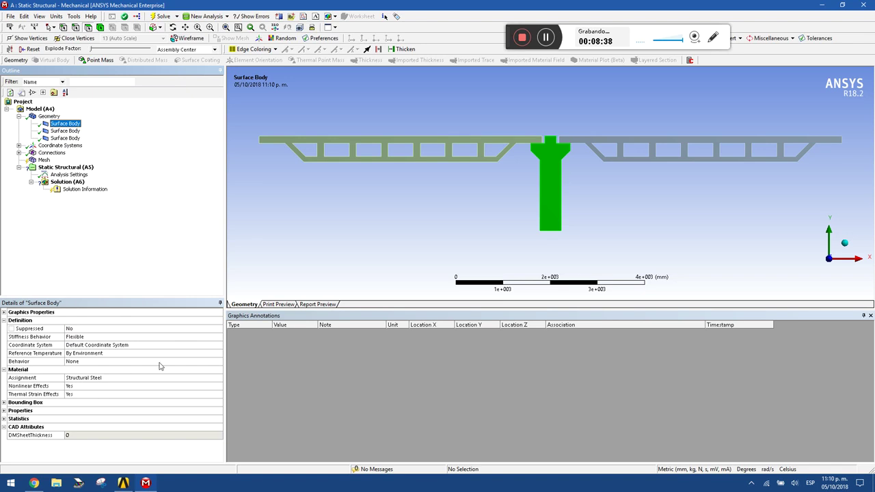
click(219, 382)
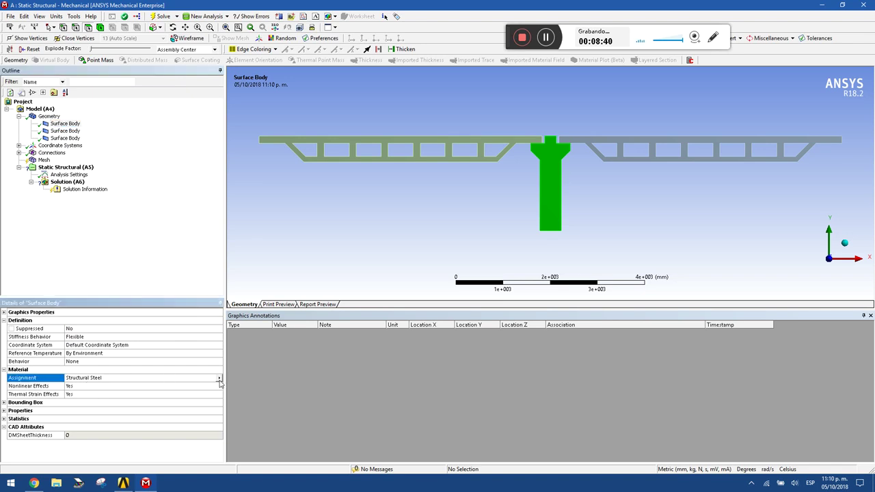
click(218, 379)
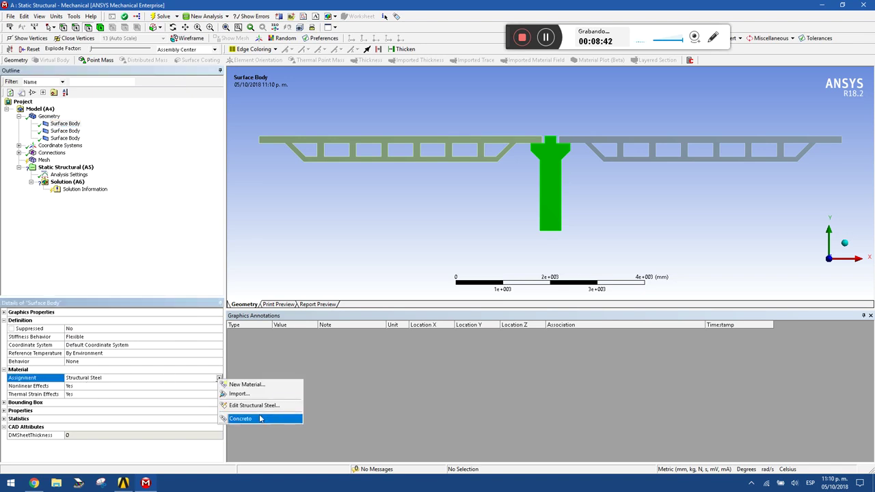
click(261, 418)
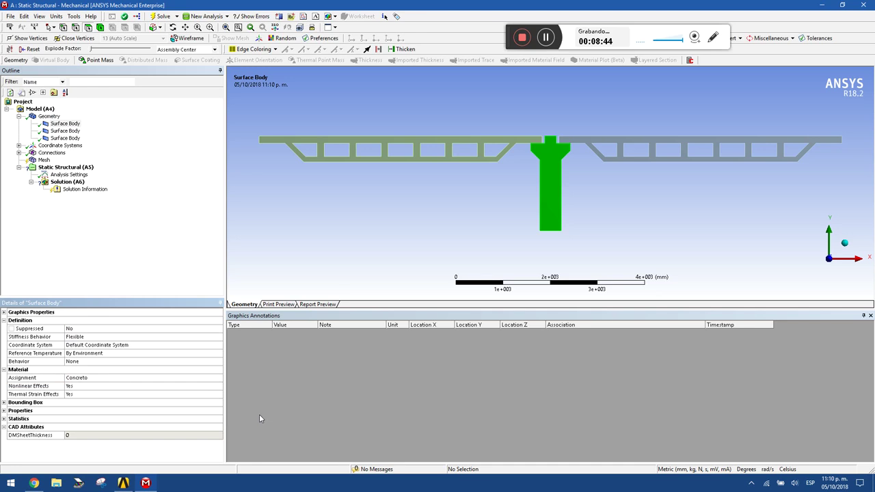
Step: Set the contact between the left bridge span and the pier to No Separation
scroll(540, 144, up, 3)
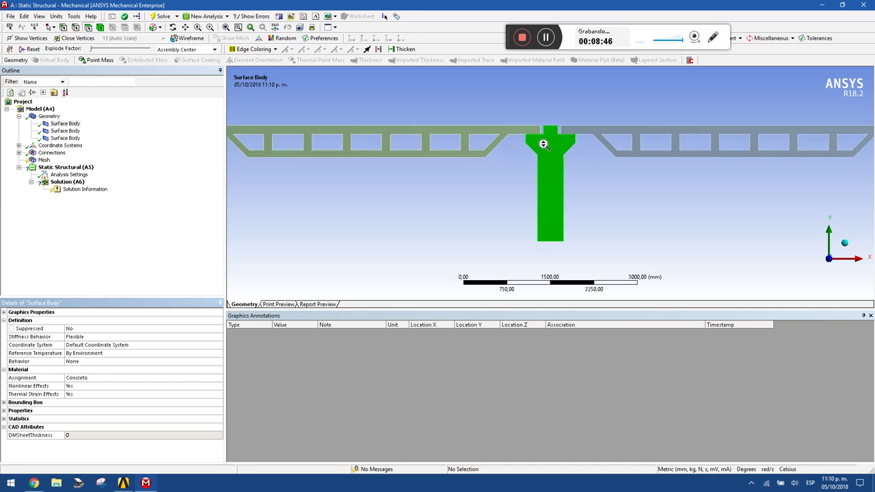
ctrl+middle_drag(545, 145, 471, 200)
scroll(469, 198, up, 1)
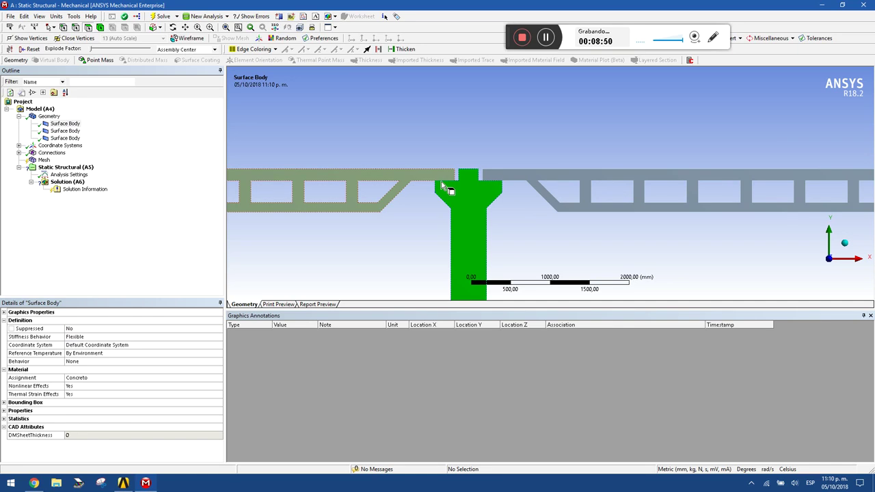
click(19, 152)
click(60, 160)
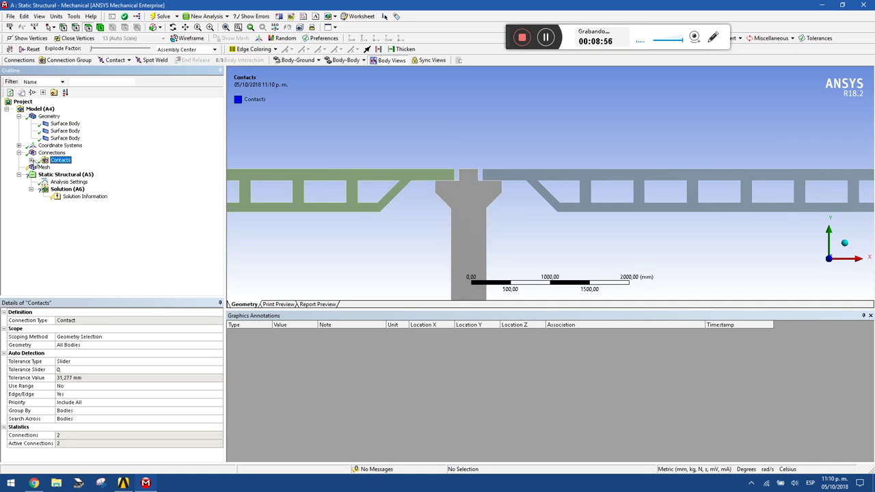
click(31, 160)
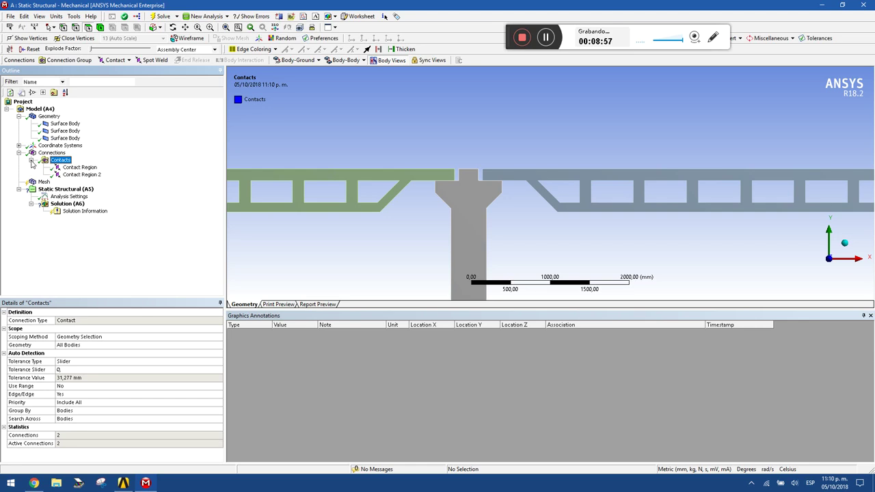
click(79, 167)
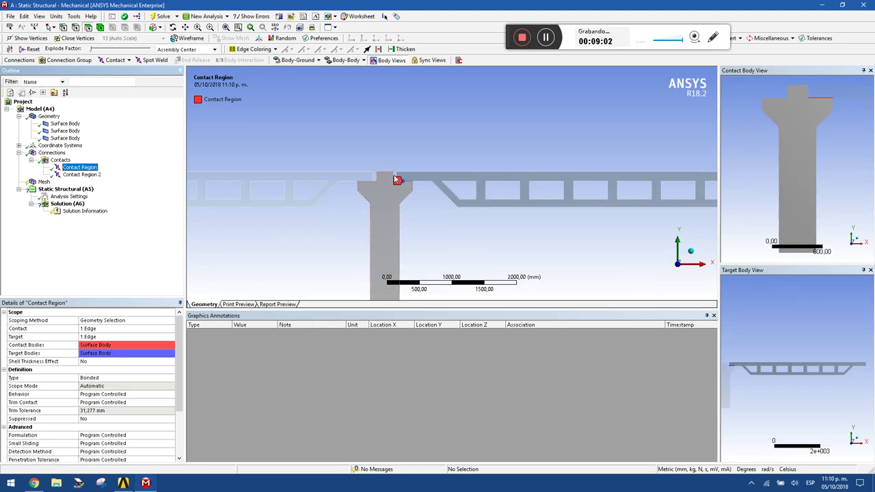
click(81, 174)
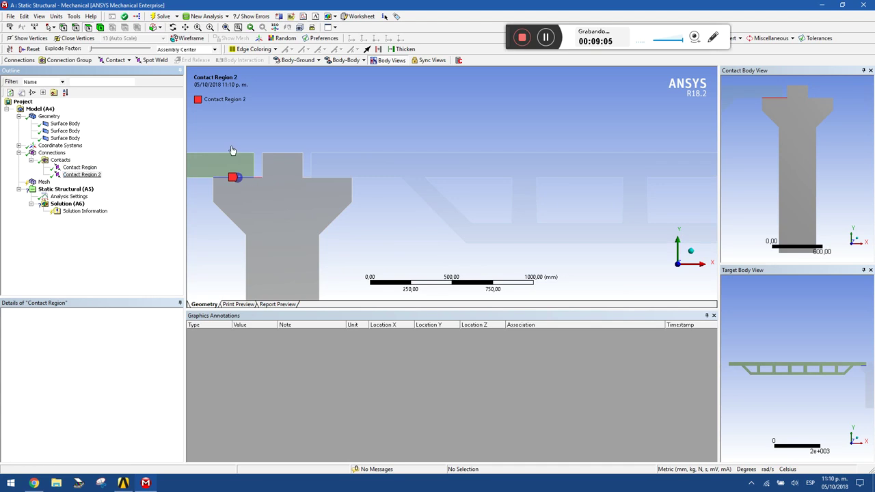
click(142, 377)
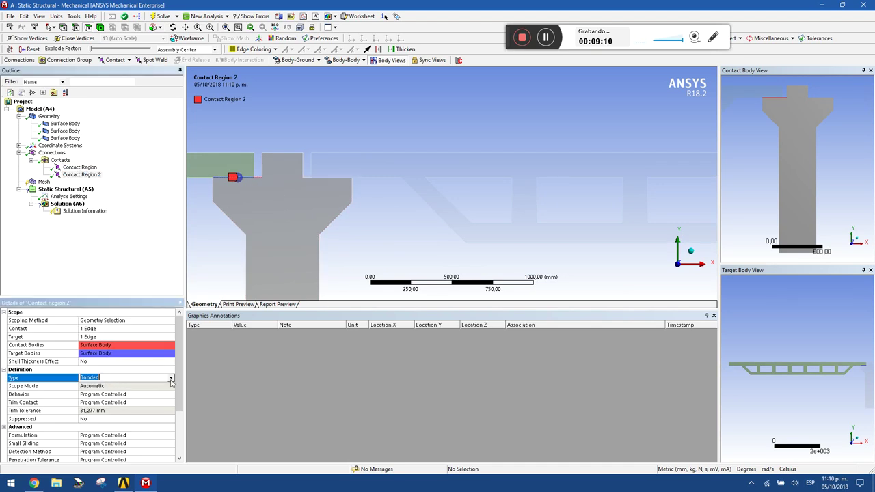
click(171, 380)
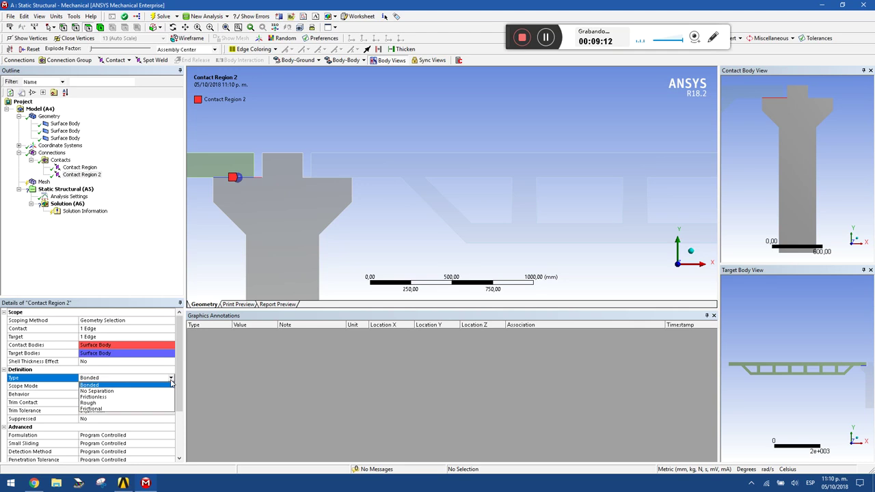
click(134, 392)
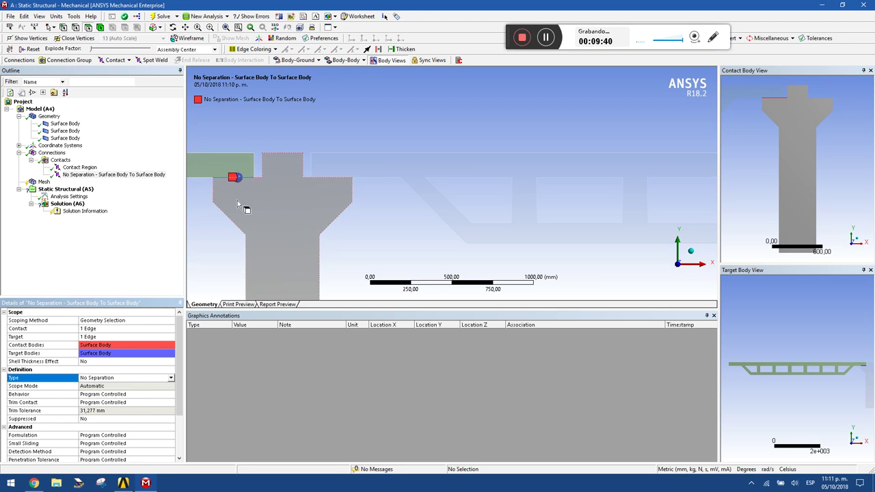
Step: Set the contact between the right bridge span and the pier to No Separation
click(79, 169)
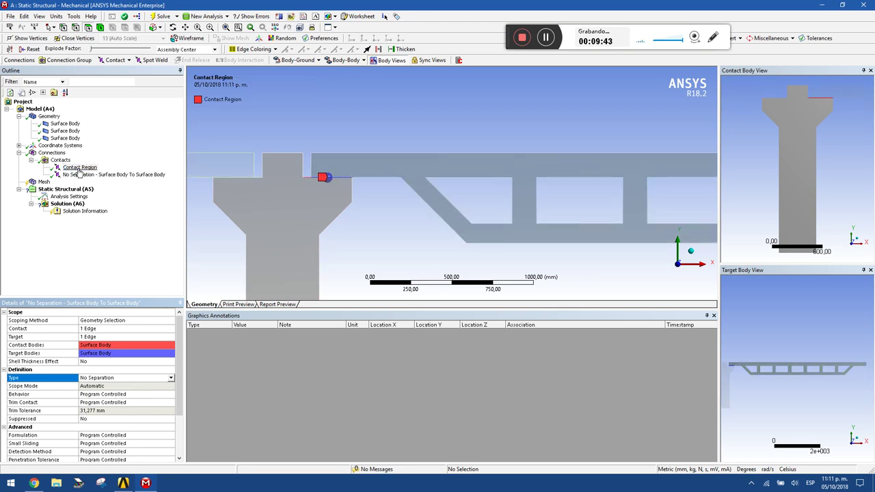
click(166, 382)
click(173, 382)
click(116, 399)
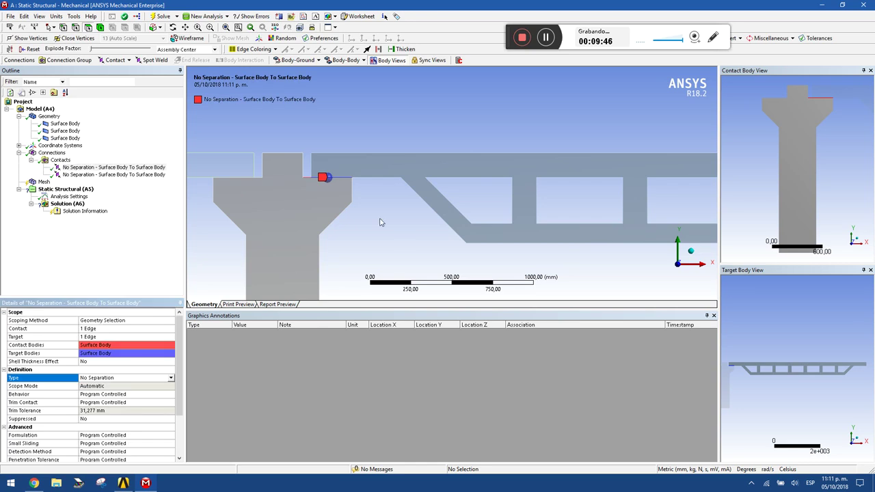
Step: Examine the two No Separation contacts and where each bridge span rests on the pier
click(79, 175)
click(103, 167)
scroll(313, 205, down, 8)
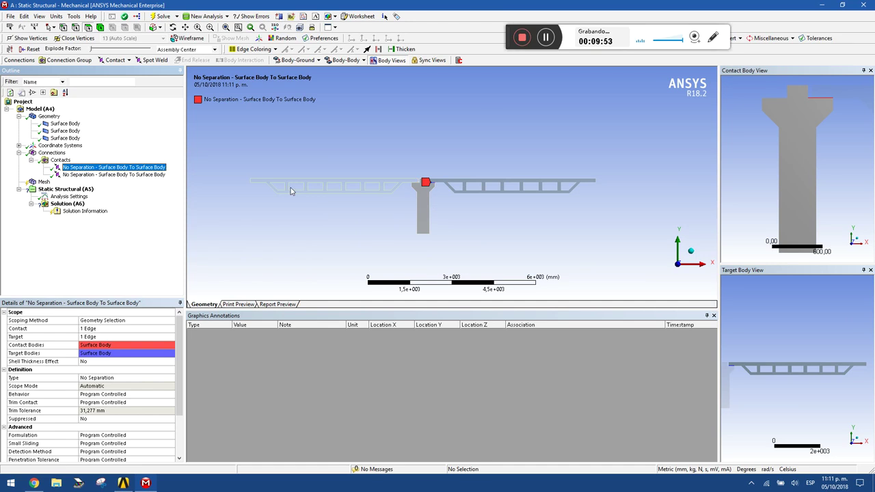
scroll(421, 183, up, 2)
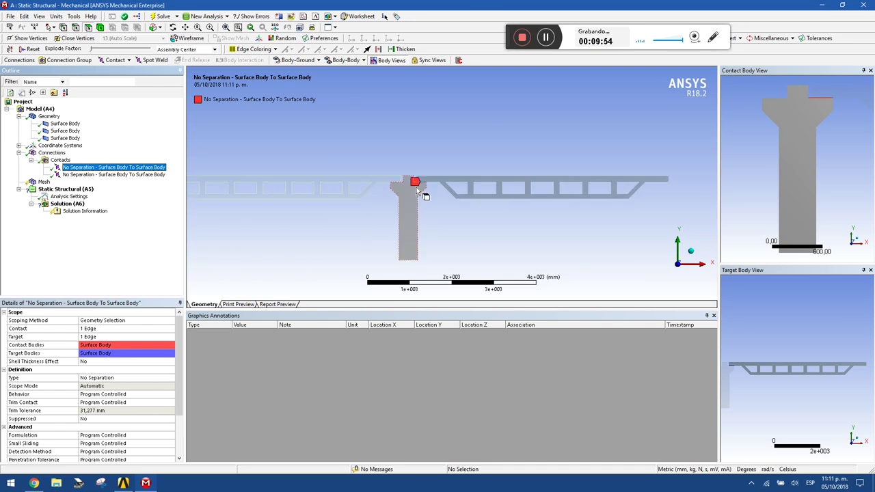
scroll(422, 182, up, 3)
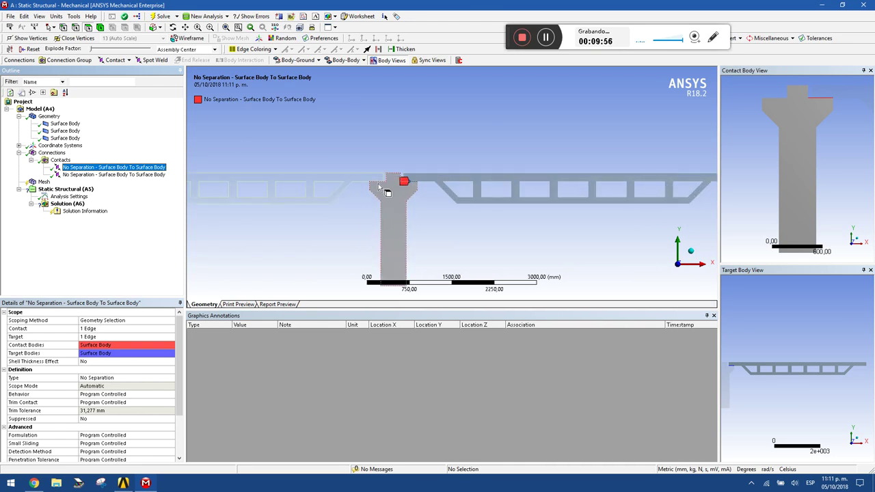
click(108, 175)
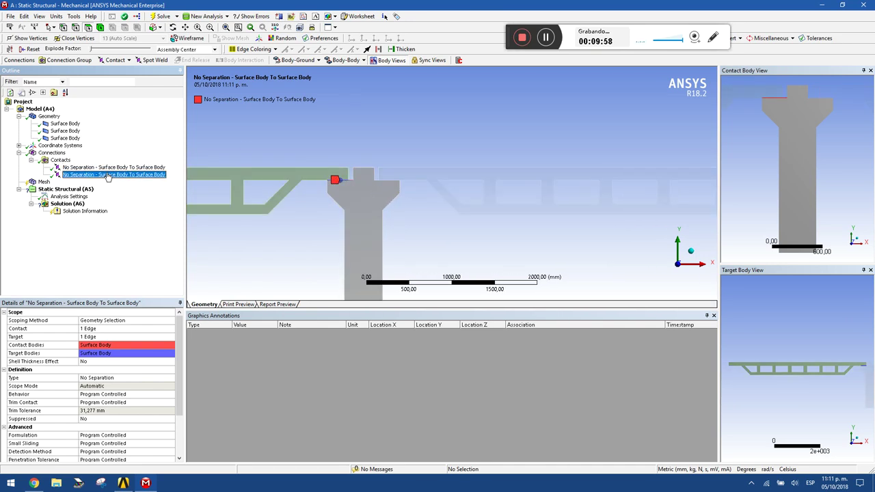
scroll(408, 168, down, 4)
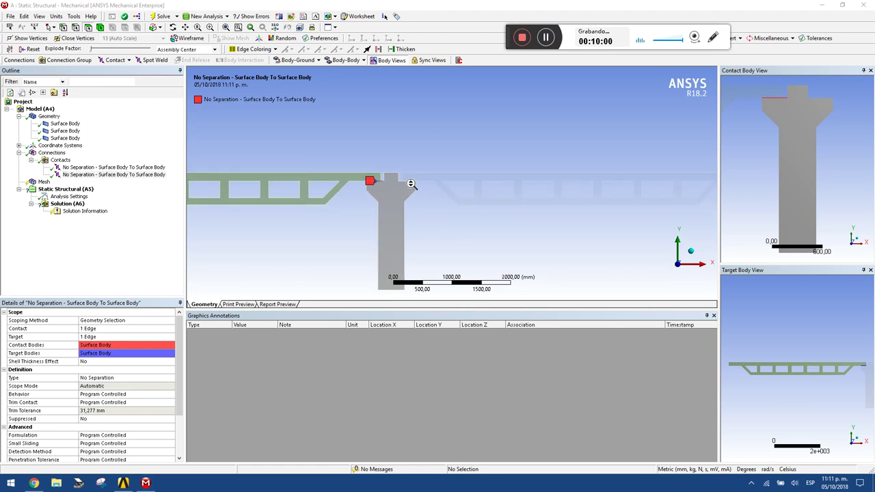
click(51, 160)
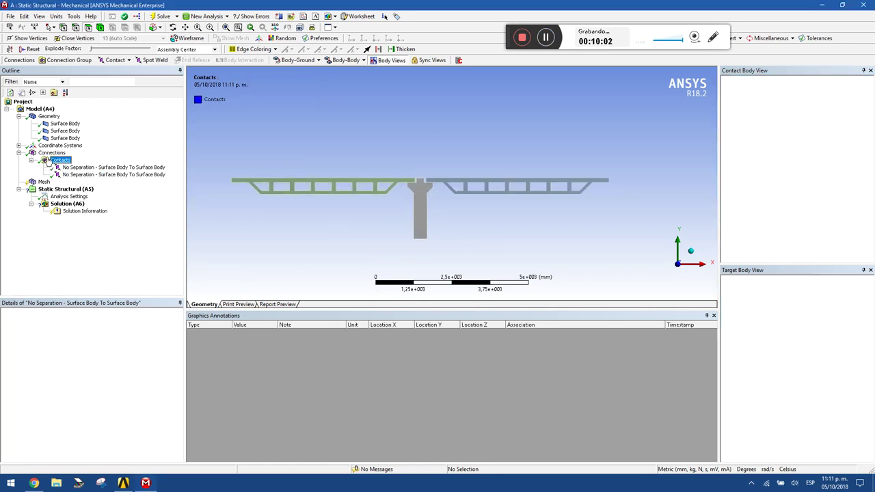
Step: Add a body sizing mesh control to the central pier with an element size of 25 mm
click(43, 181)
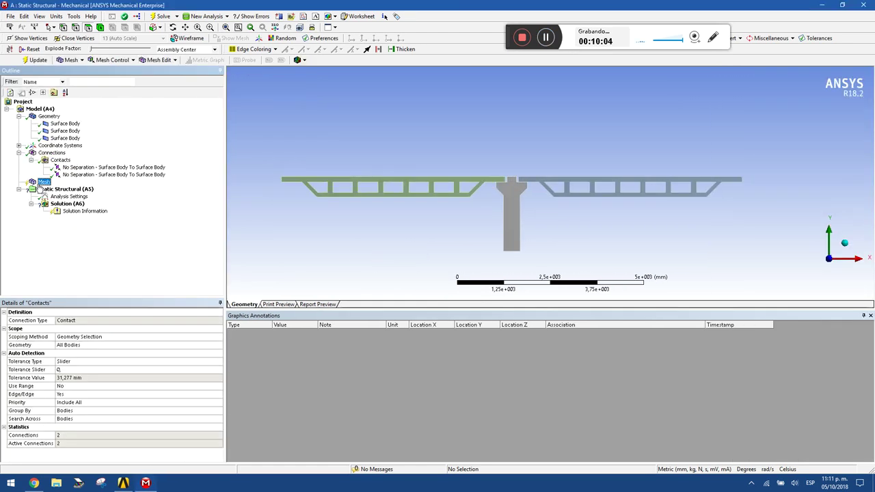
click(19, 153)
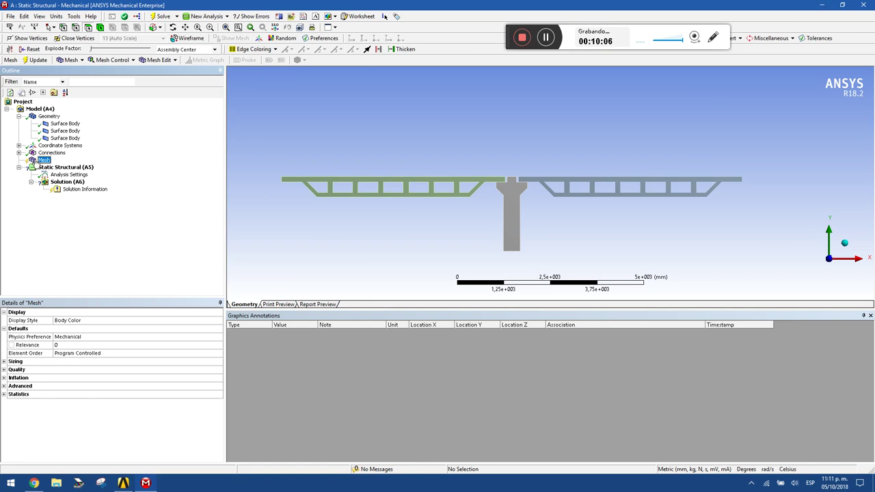
click(546, 37)
click(118, 62)
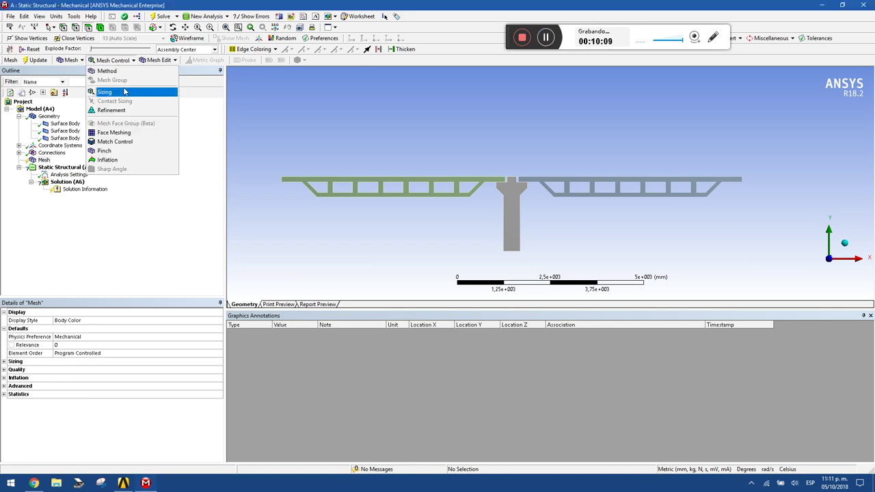
click(116, 97)
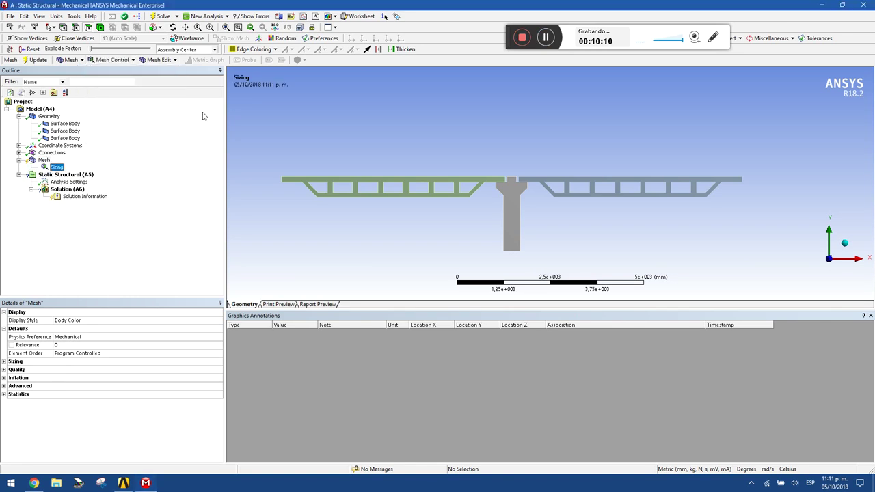
click(512, 229)
click(94, 329)
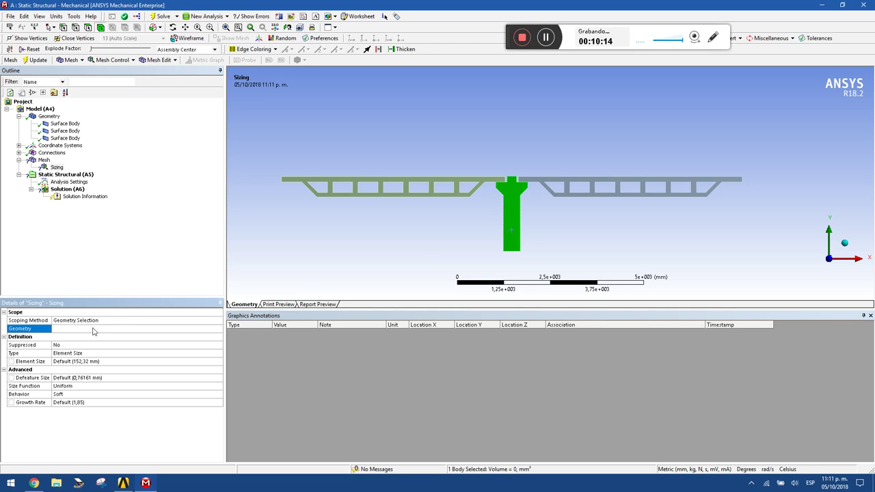
click(80, 362)
text(3)
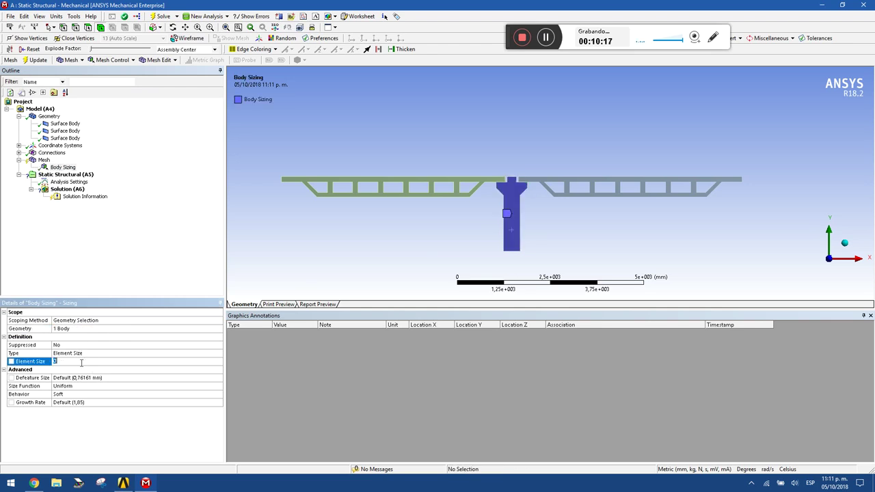
text(5)
key(Return)
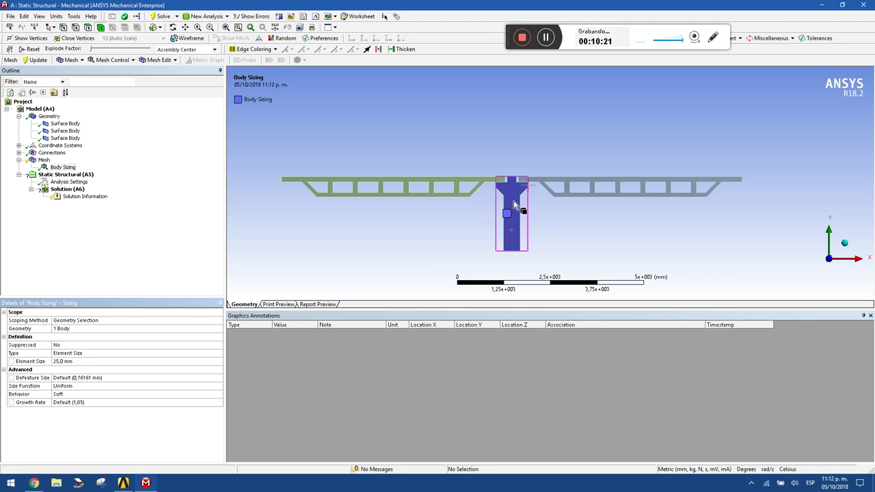
Step: Add a body sizing of 50 mm element size to both bridge spans and generate the mesh
click(124, 62)
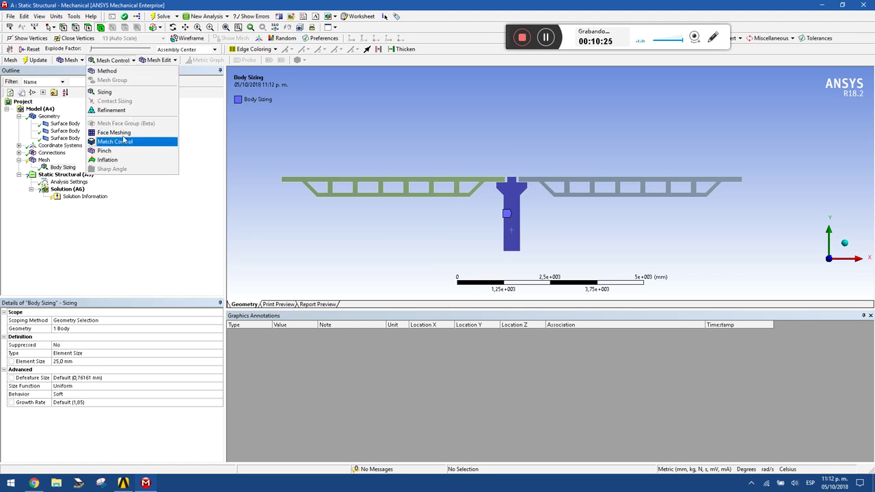
click(105, 91)
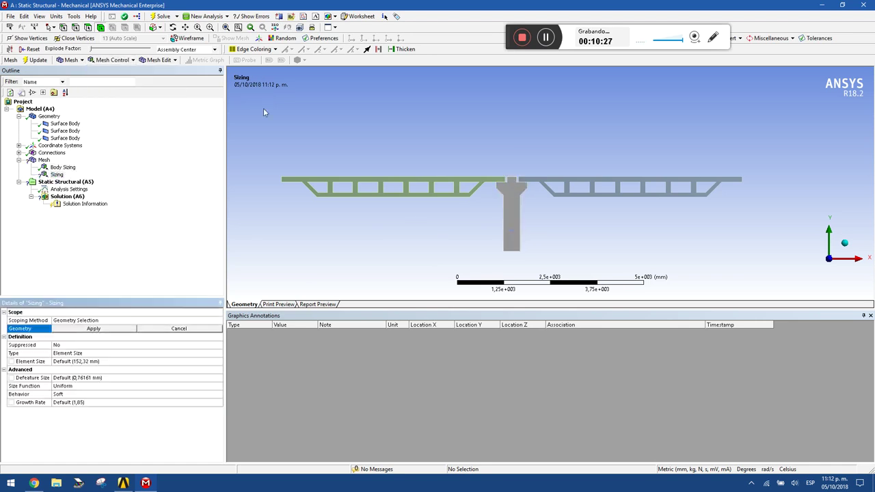
click(397, 183)
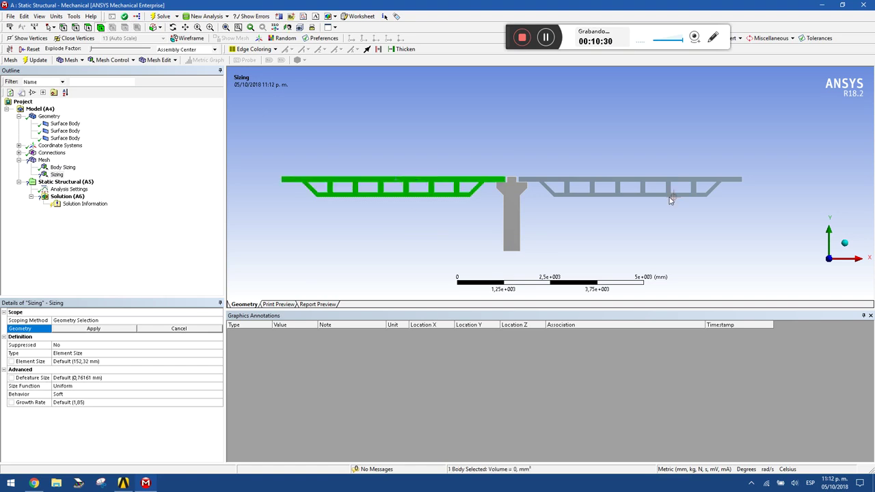
ctrl+click(618, 188)
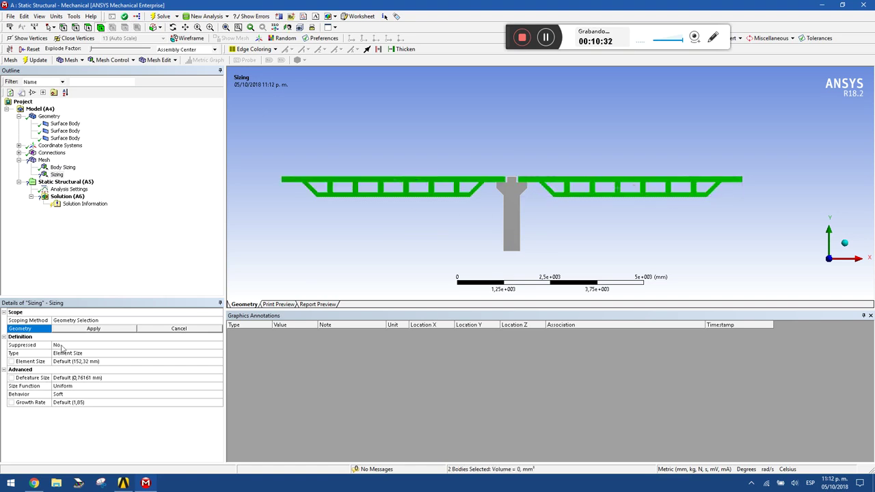
click(93, 328)
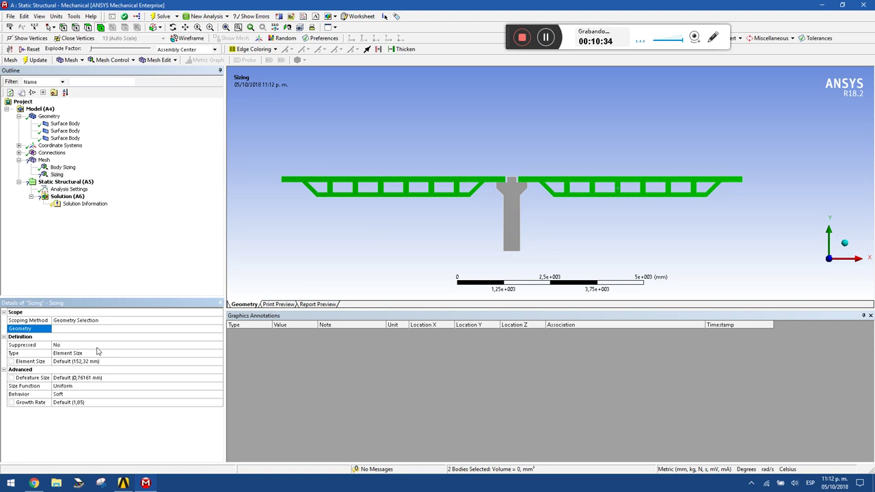
click(85, 362)
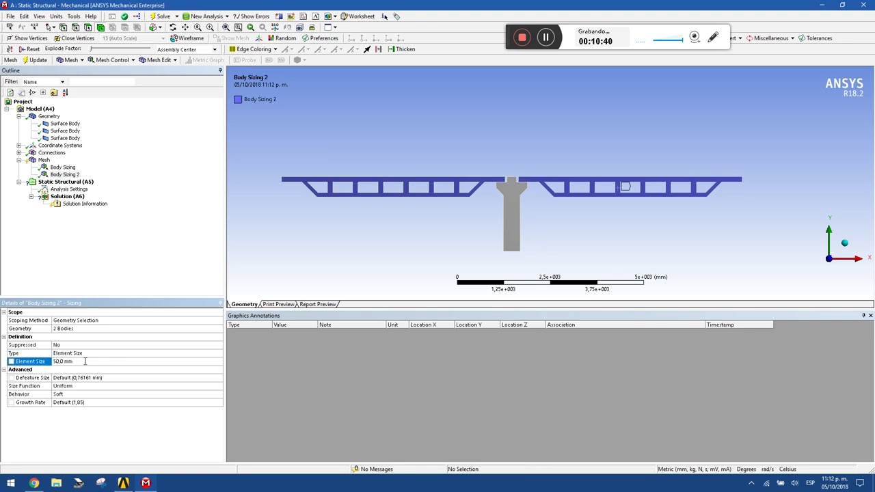
click(38, 60)
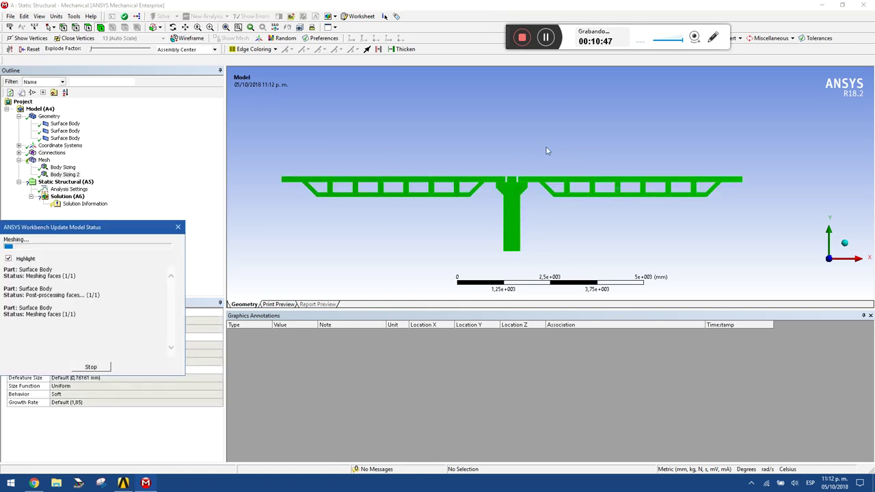
click(44, 160)
Step: Examine the generated mesh on the pier, its widened head and both truss spans
scroll(499, 212, up, 5)
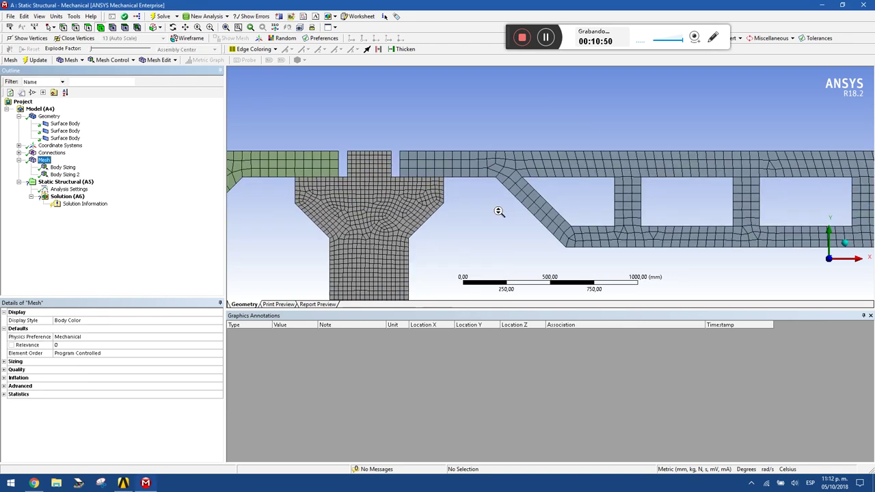
scroll(499, 212, down, 5)
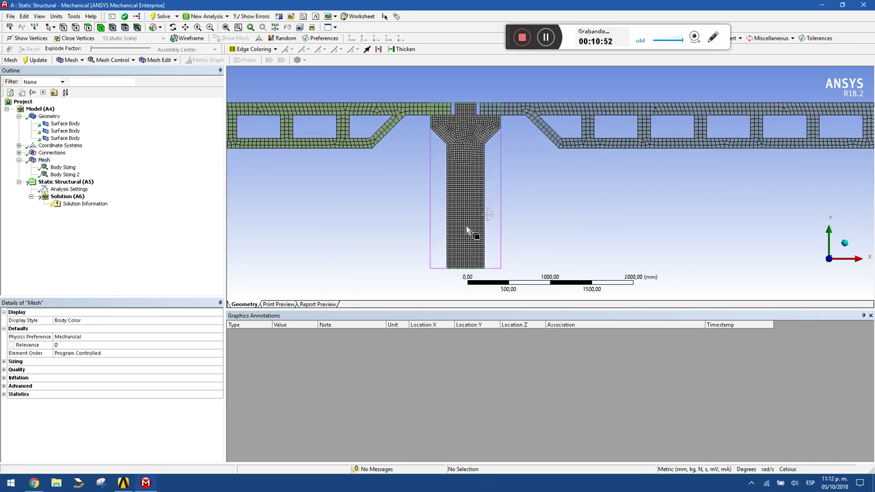
scroll(469, 233, up, 3)
scroll(420, 225, up, 1)
scroll(350, 202, down, 2)
scroll(355, 201, down, 2)
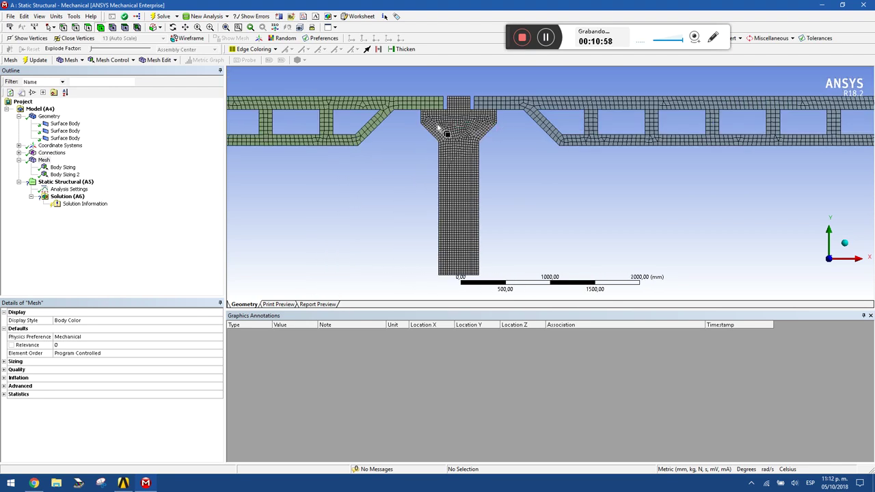
scroll(468, 133, up, 3)
ctrl+middle_drag(448, 123, 582, 219)
scroll(586, 217, up, 2)
scroll(392, 191, down, 3)
scroll(451, 172, down, 2)
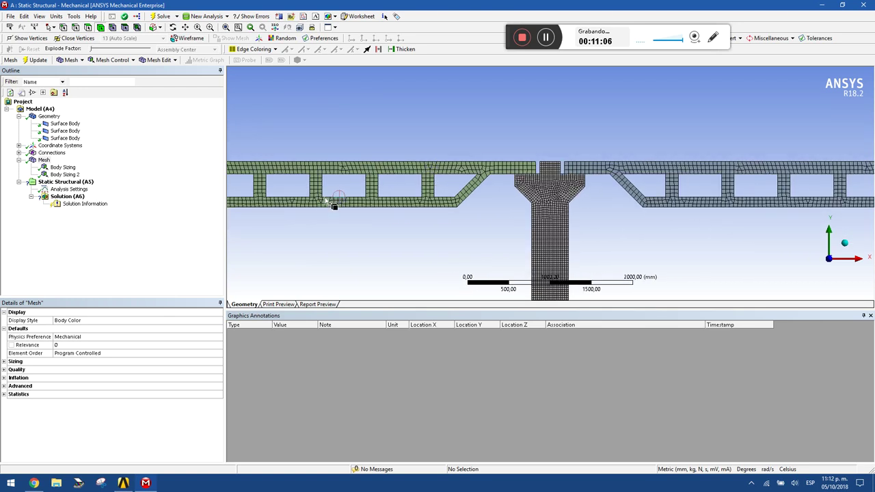
scroll(326, 199, down, 1)
ctrl+middle_drag(360, 199, 332, 161)
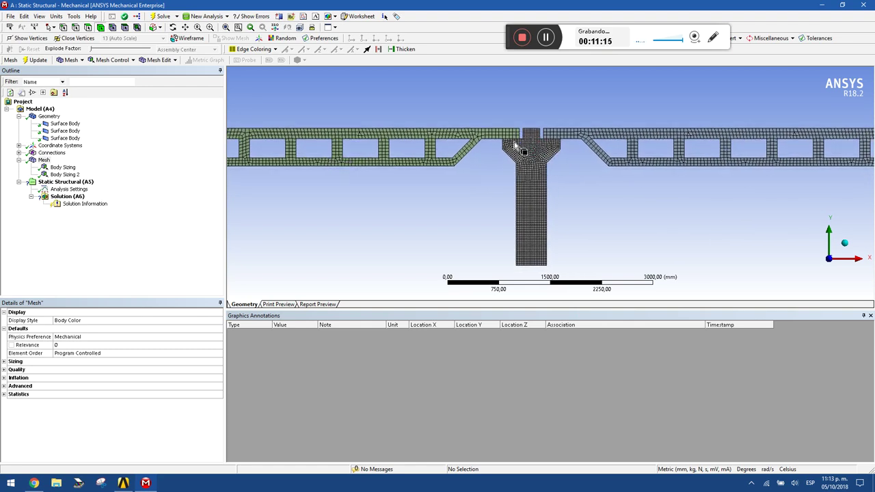
scroll(517, 152, up, 5)
ctrl+middle_drag(517, 152, 498, 230)
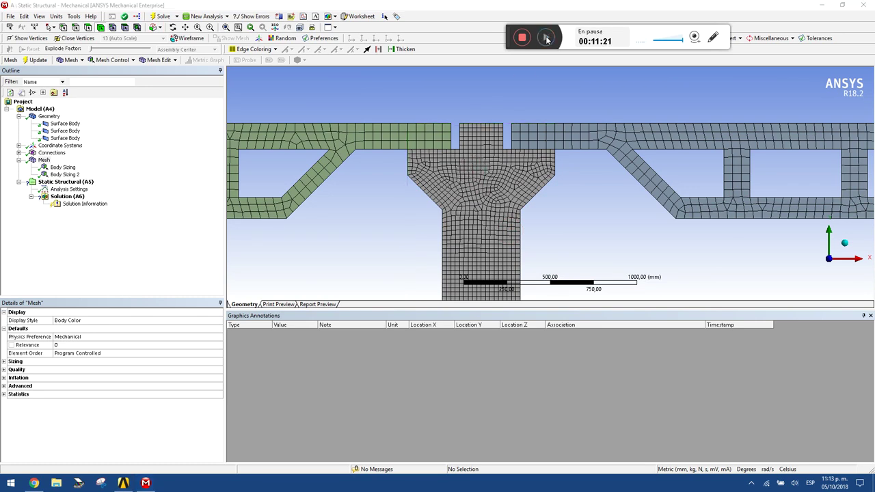
Step: Add a Virtual Topology to the model and split the pier face between the shaft's upper-left corner and the left base corner of the top block
click(39, 109)
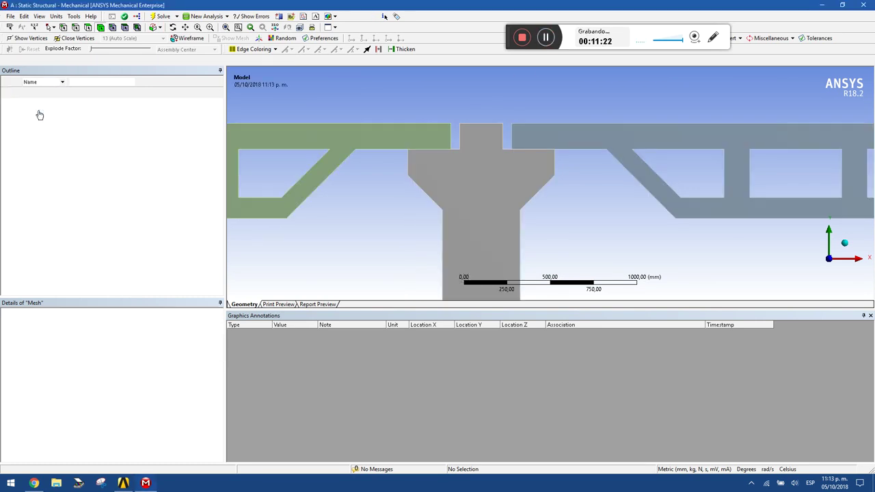
click(127, 60)
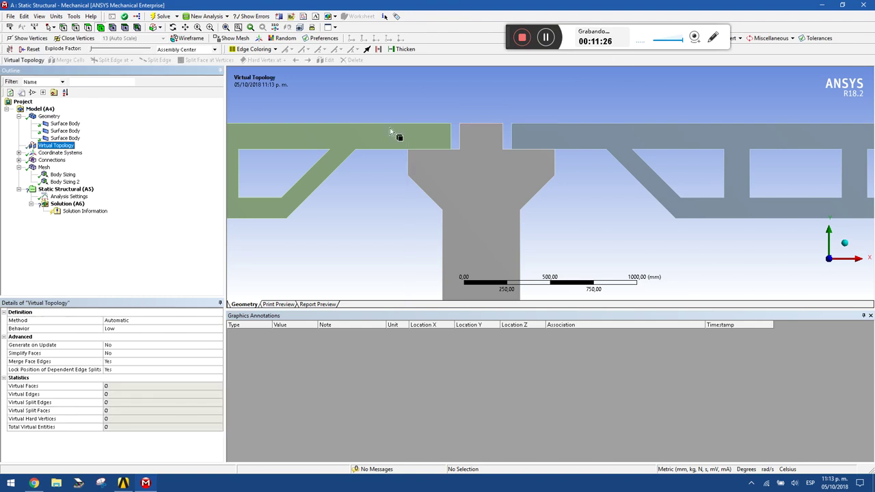
click(62, 27)
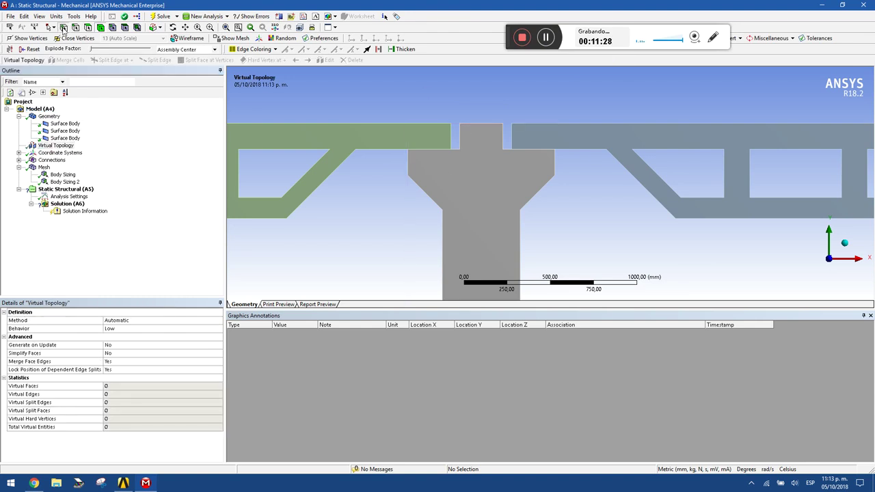
click(459, 151)
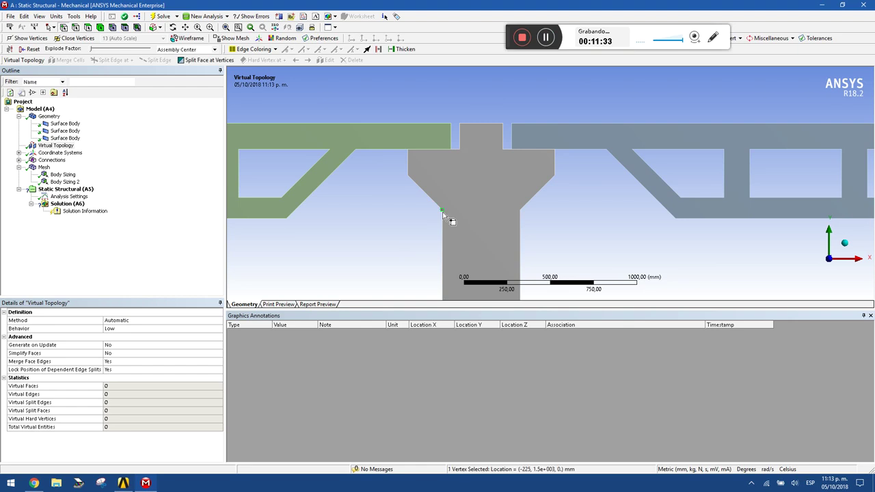
ctrl+click(461, 152)
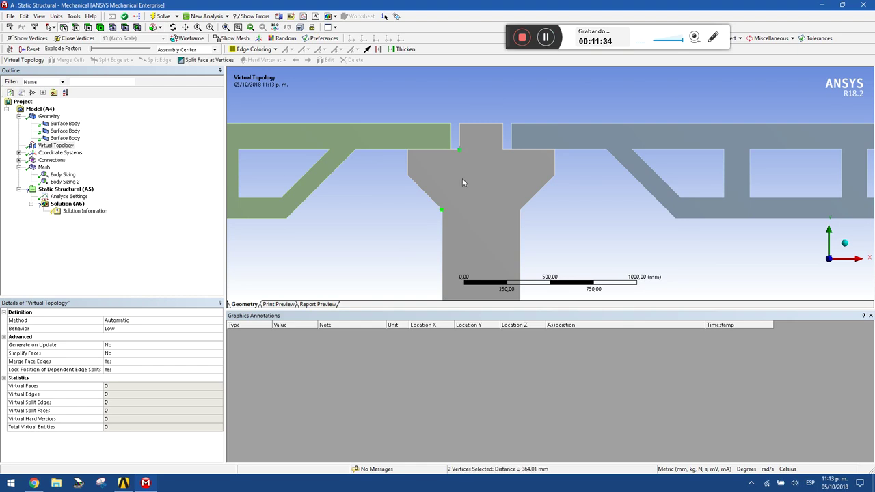
click(220, 60)
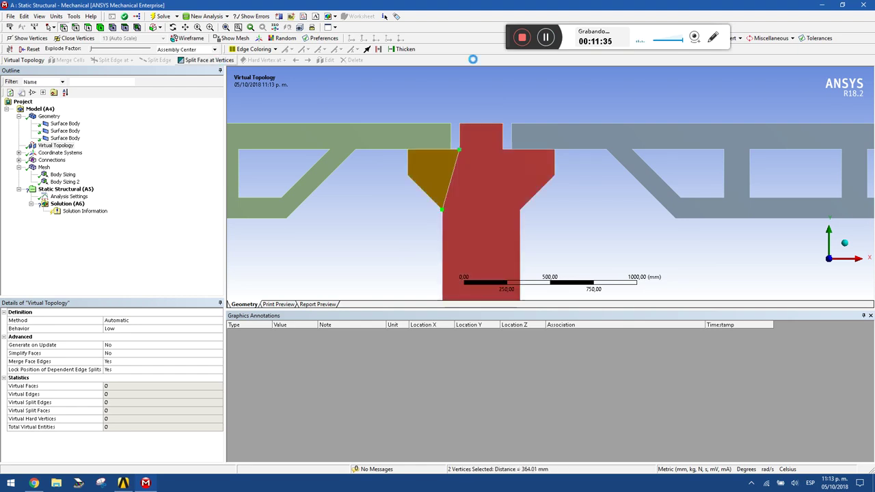
Step: Split the pier face along the base of the top block and from its right base corner to the shaft's upper-right corner
click(461, 152)
ctrl+click(504, 152)
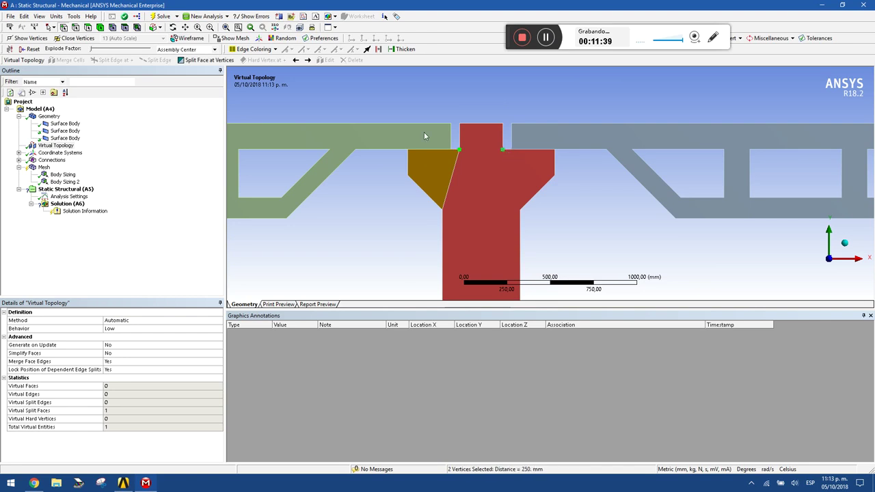
click(197, 60)
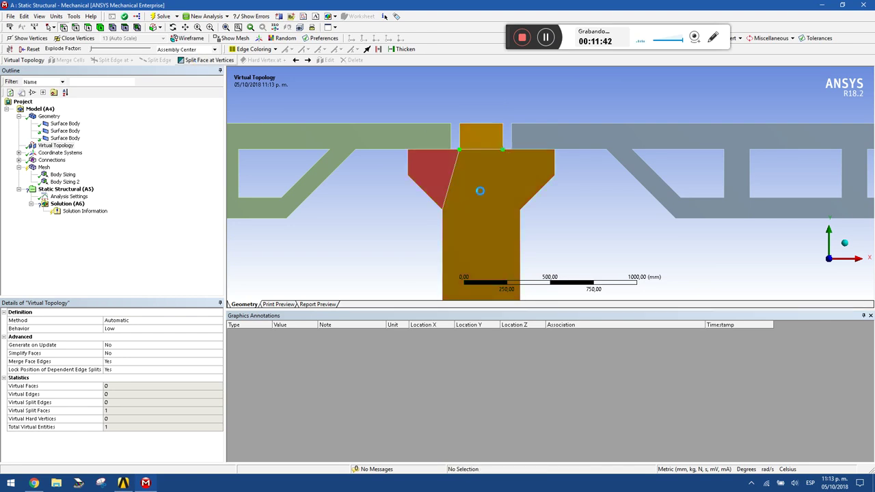
click(504, 151)
ctrl+click(521, 212)
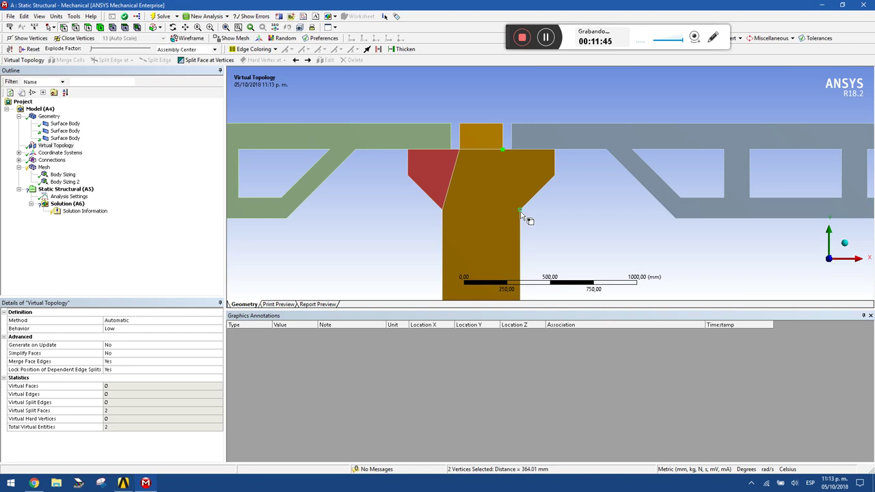
click(203, 60)
Step: Split the pier face horizontally between the two upper corners of the shaft, separating the head from the column
click(443, 210)
ctrl+click(522, 212)
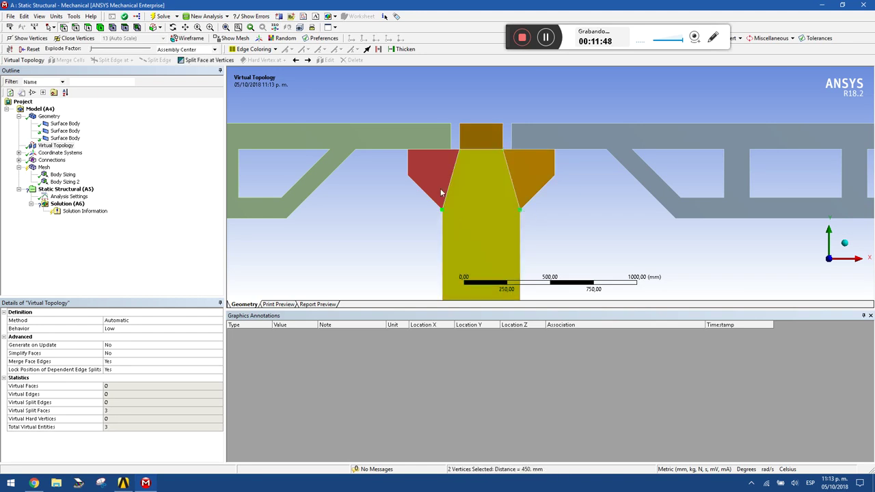
click(226, 61)
scroll(479, 195, down, 5)
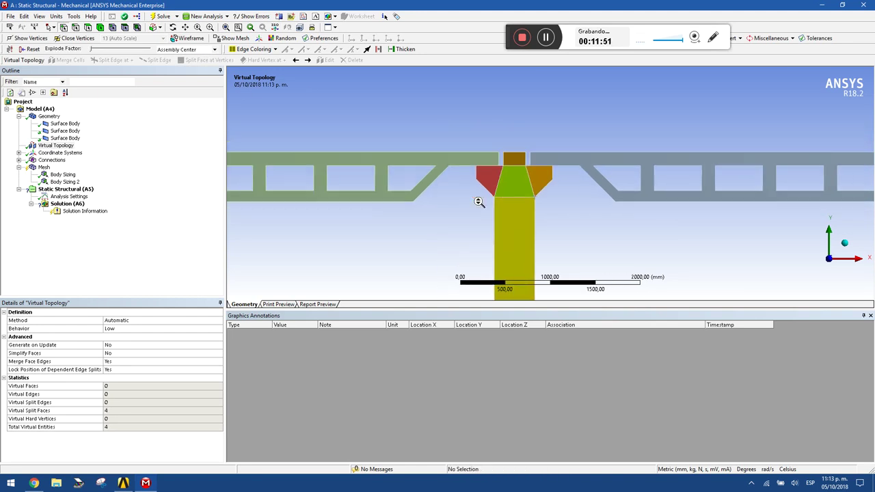
ctrl+middle_drag(398, 155, 394, 153)
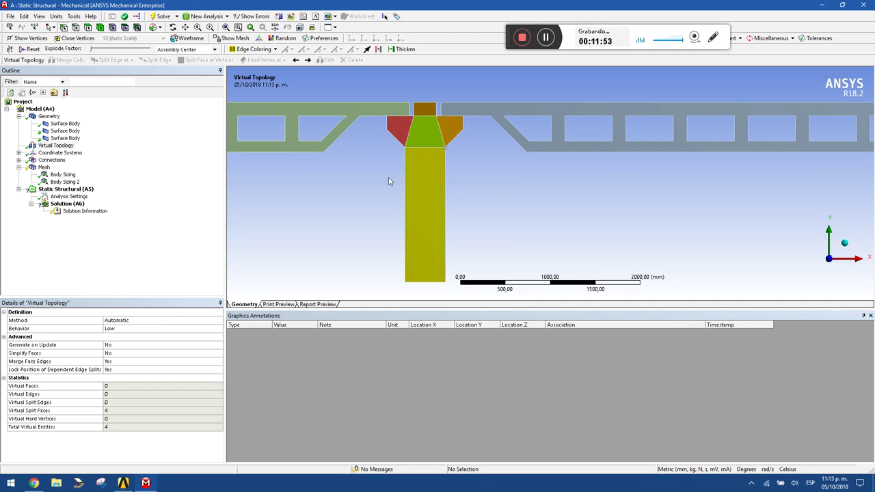
Step: Add a Face Meshing control to the mesh and scope it to the five split faces of the pier
click(45, 169)
click(117, 62)
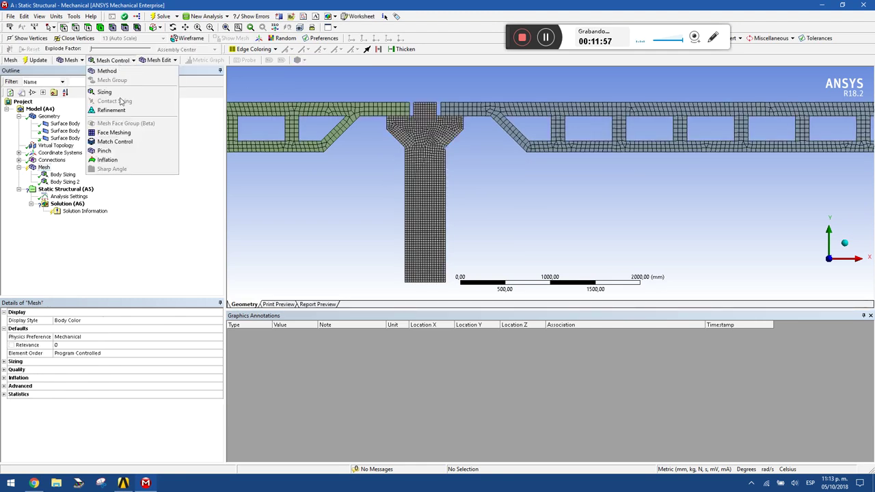
click(113, 132)
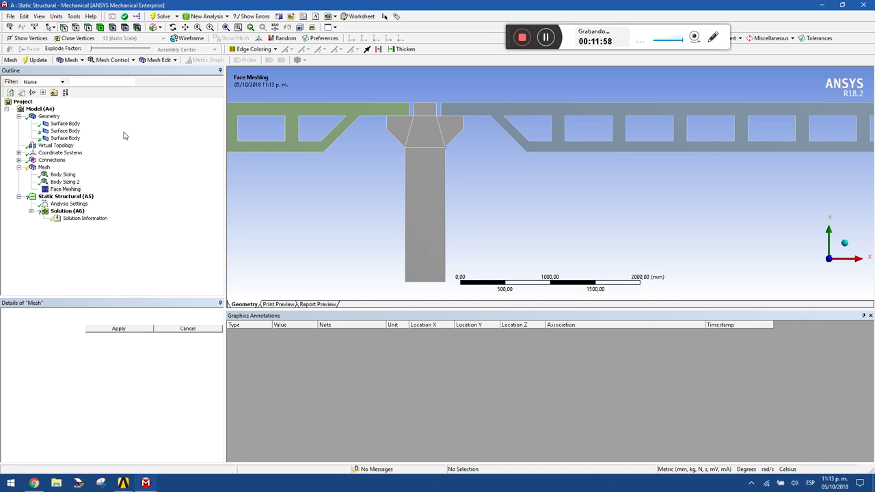
click(418, 111)
ctrl+click(435, 136)
ctrl+click(399, 135)
ctrl+click(458, 132)
ctrl+click(425, 194)
click(133, 329)
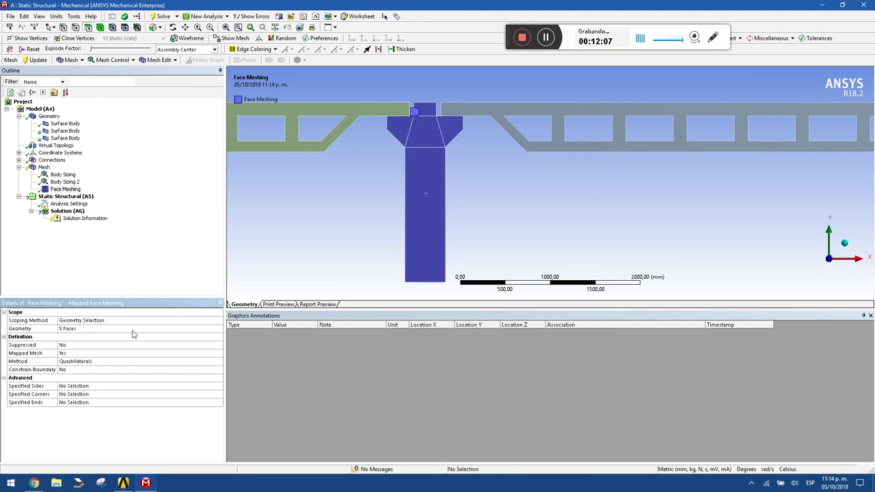
Step: Update the mesh with the pier's face meshing and display the meshed bridge
click(37, 61)
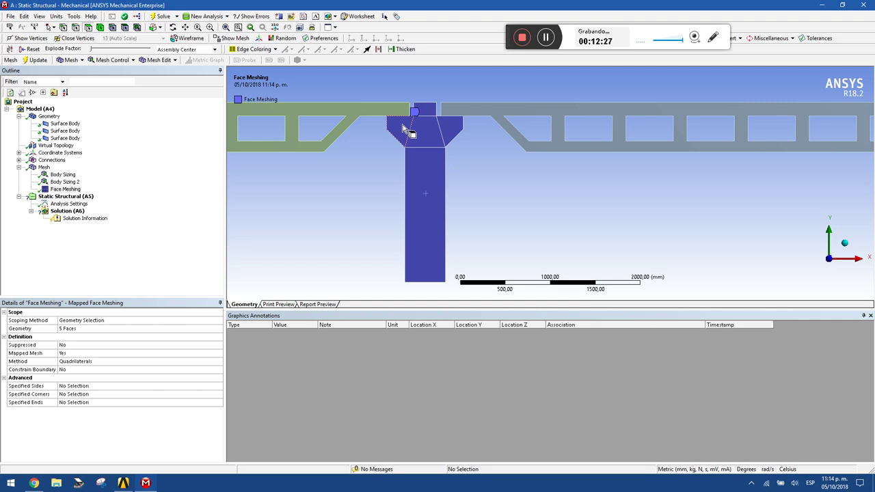
click(43, 166)
scroll(424, 123, up, 2)
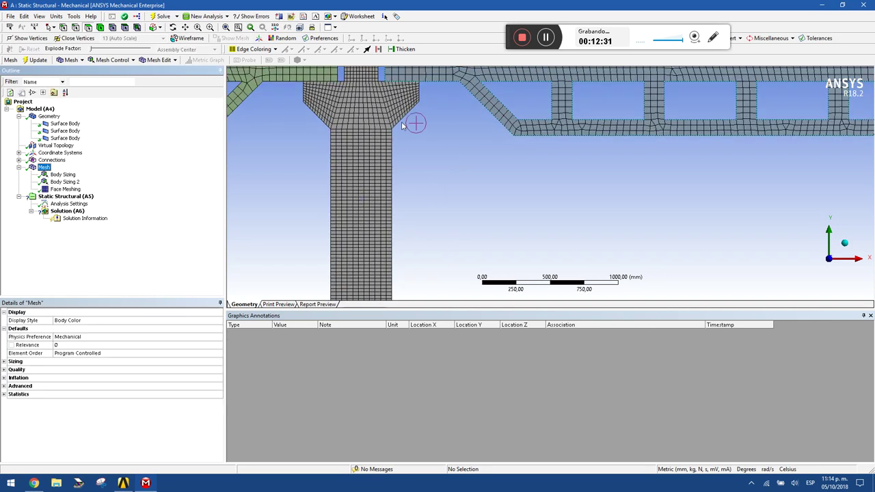
Step: Examine the mesh on the pier head and column and along both deck girders
ctrl+middle_drag(402, 128, 449, 212)
scroll(424, 196, up, 2)
scroll(387, 188, down, 3)
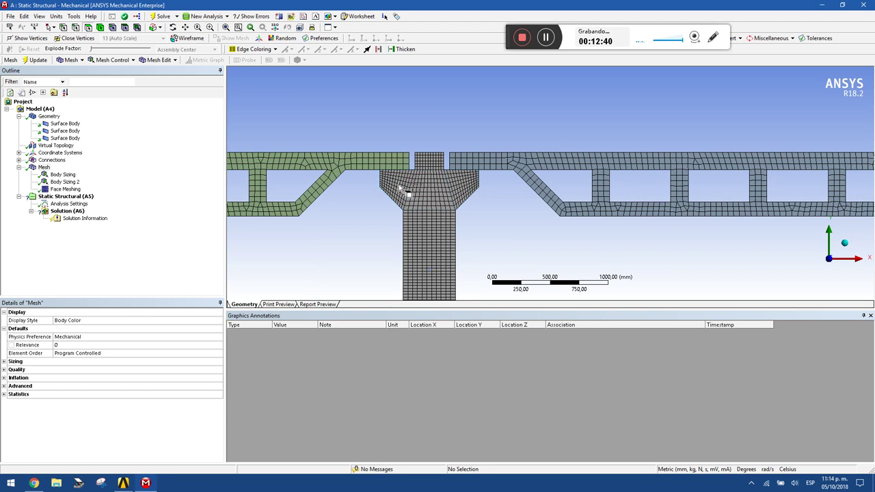
scroll(469, 198, down, 5)
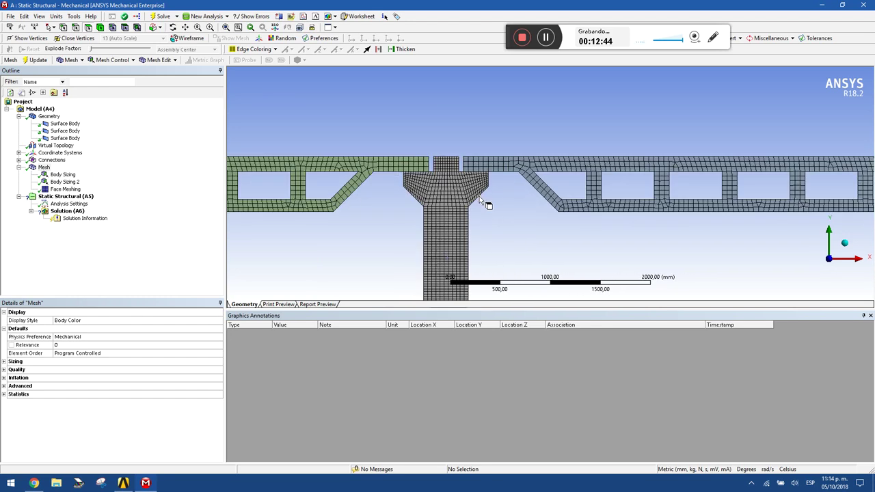
scroll(529, 146, down, 2)
scroll(378, 194, down, 2)
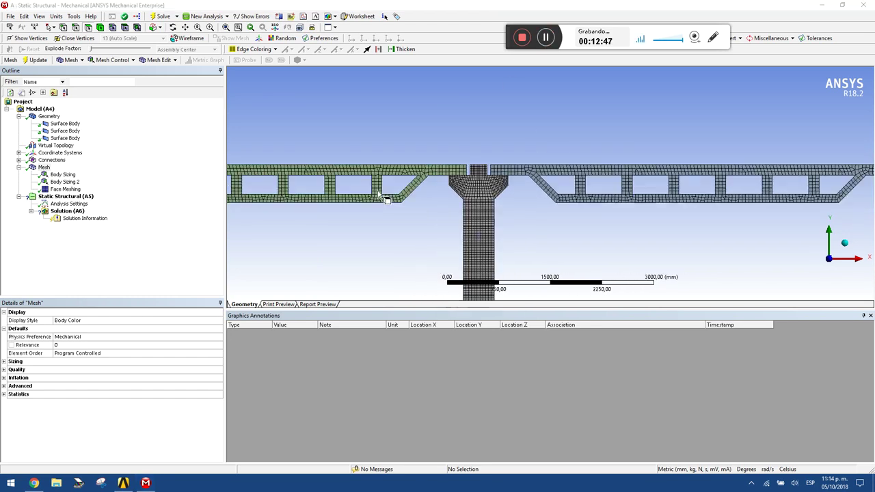
scroll(383, 196, down, 2)
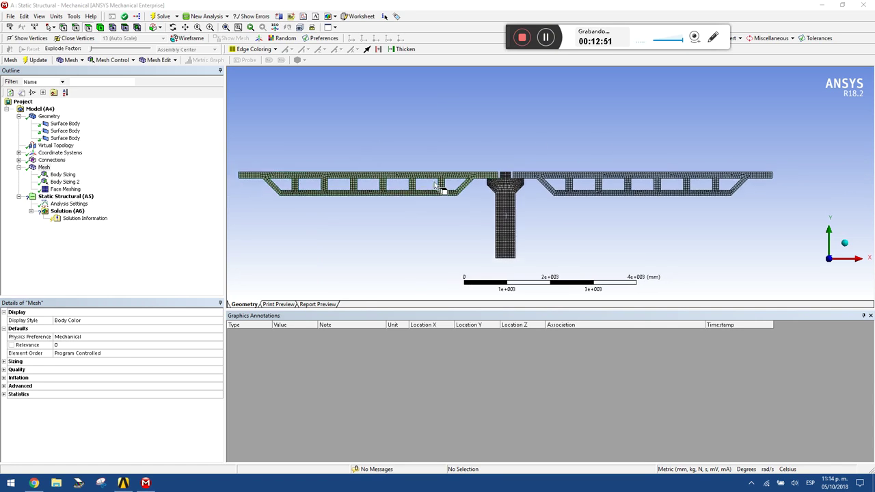
scroll(348, 195, down, 1)
scroll(447, 203, up, 2)
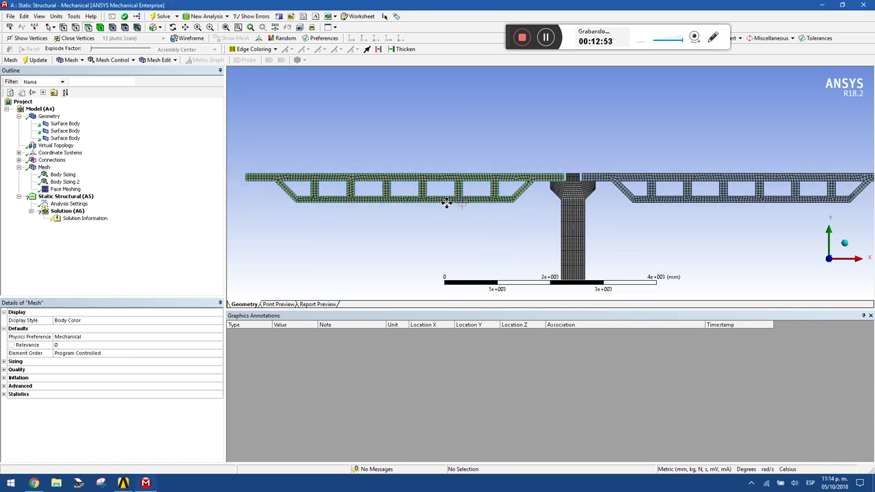
Step: In the Virtual Topology, split the left girder's face at the upper and lower ends of its left diagonal
click(61, 147)
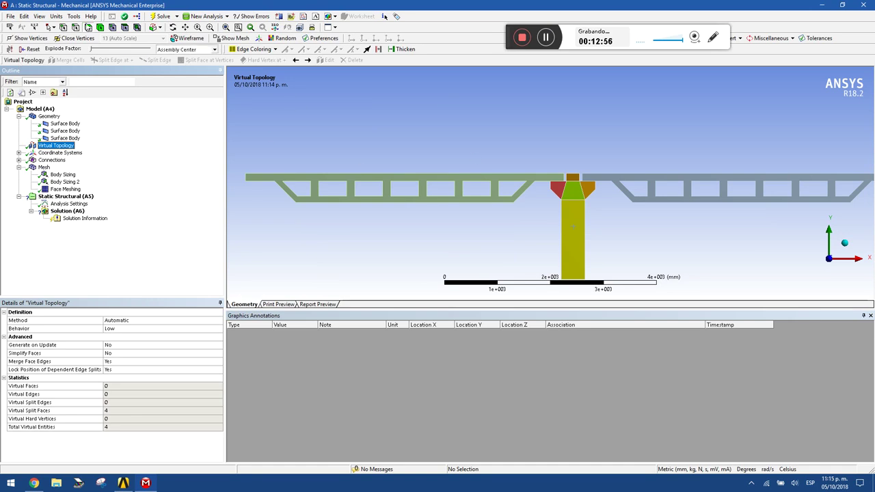
click(67, 28)
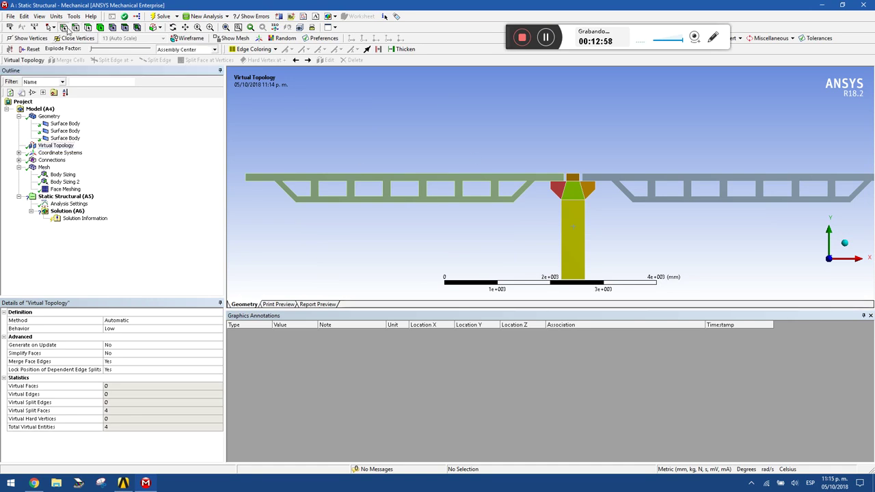
click(274, 182)
ctrl+click(282, 181)
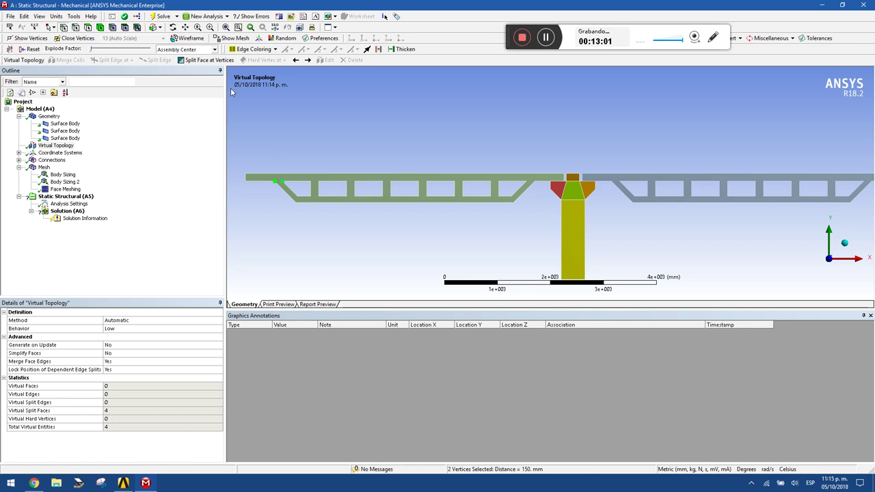
click(201, 60)
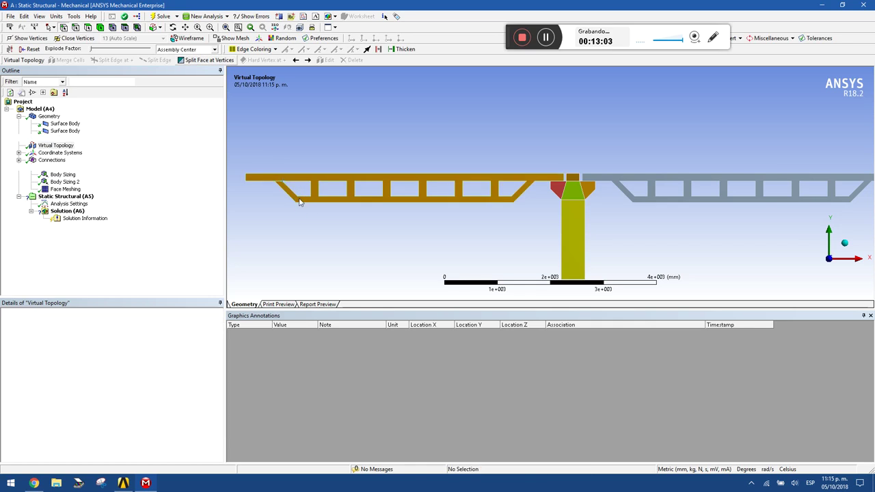
click(297, 198)
ctrl+click(296, 203)
click(212, 60)
Step: Split the left girder's face across the top and bottom of the first vertical web from the left
click(311, 181)
ctrl+click(318, 181)
click(206, 60)
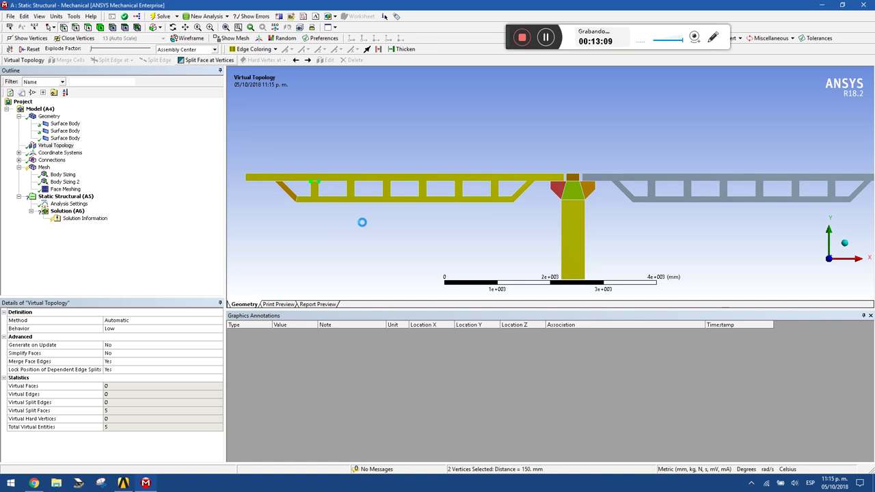
click(312, 197)
ctrl+click(318, 197)
click(199, 61)
Step: Split the left girder's face across the top and bottom of the second vertical web from the left
click(350, 184)
ctrl+click(354, 183)
click(205, 60)
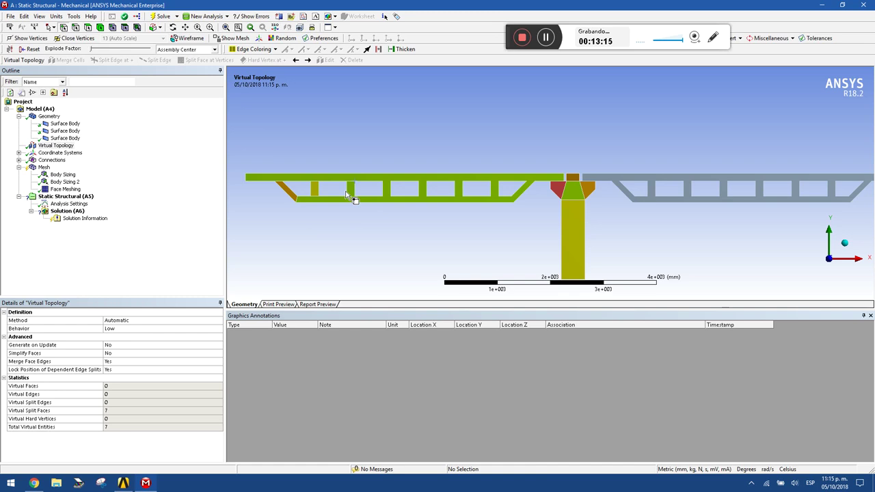
click(347, 196)
ctrl+click(354, 197)
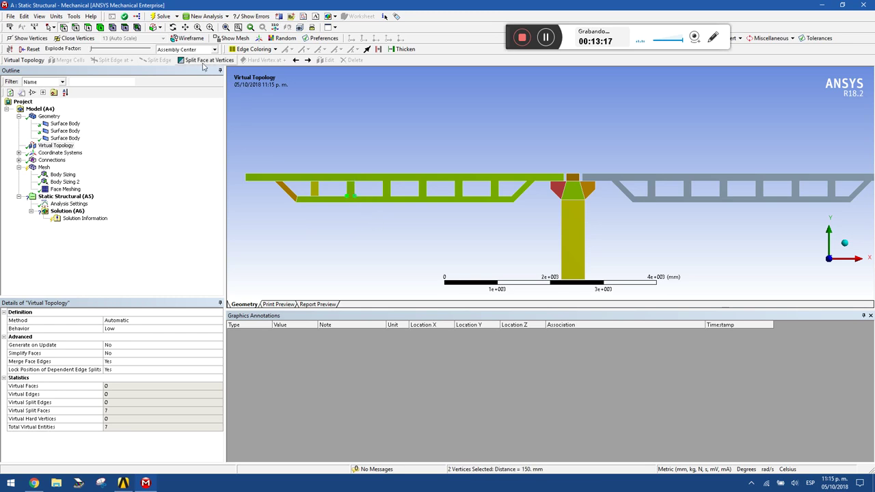
click(202, 62)
Step: Split the left girder's face across the top and bottom of the third vertical web from the left
click(384, 182)
ctrl+click(391, 183)
click(203, 60)
click(384, 198)
ctrl+click(391, 197)
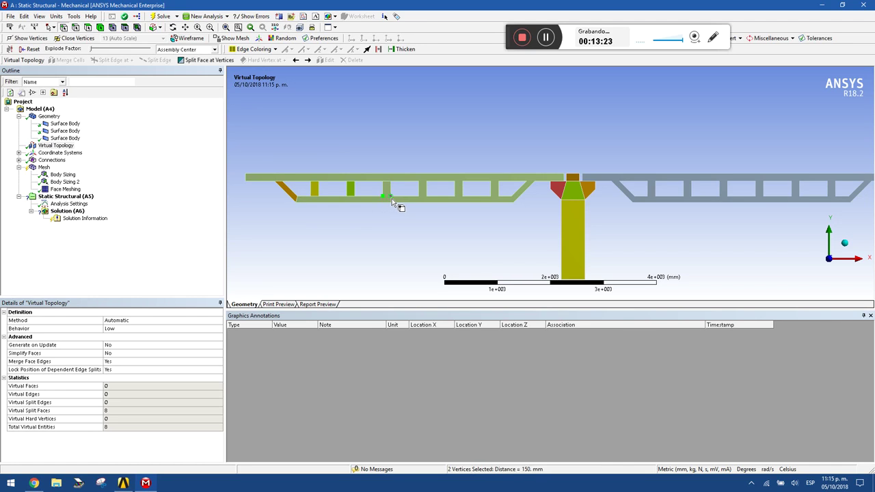
click(203, 61)
Step: Split the left girder's face across the top and bottom of the fourth vertical web from the left
click(421, 184)
ctrl+click(423, 199)
click(202, 60)
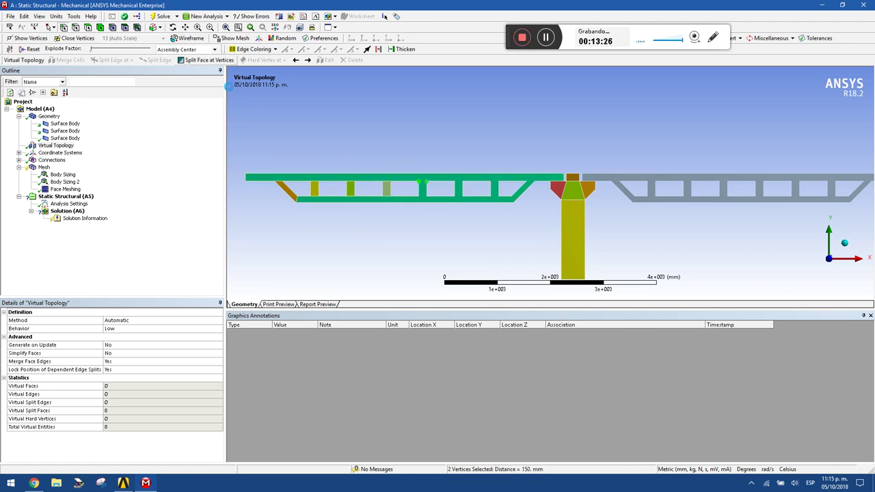
click(420, 197)
ctrl+click(426, 197)
click(202, 60)
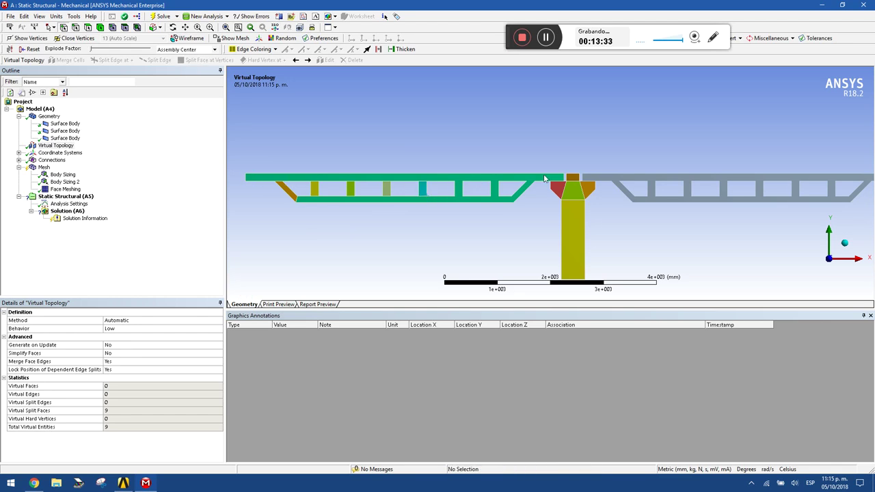
Step: Split the left girder's face across the top and bottom of the fifth vertical web from the left
drag(458, 184, 470, 194)
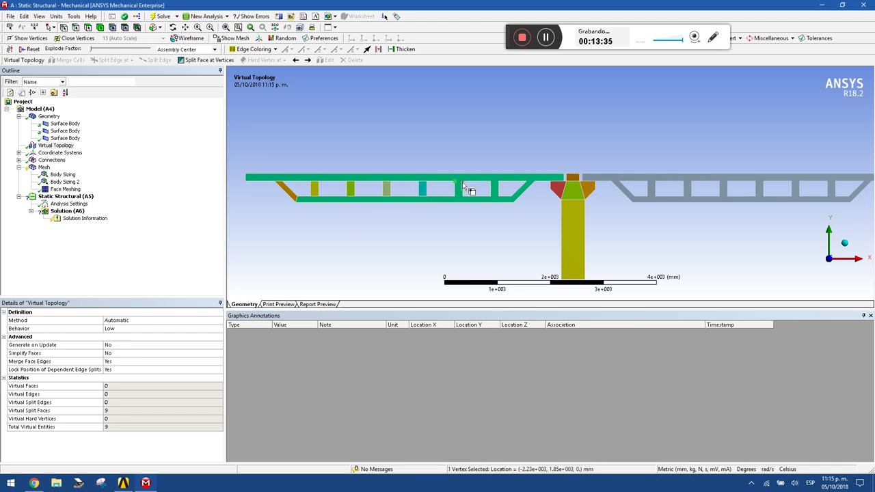
click(203, 60)
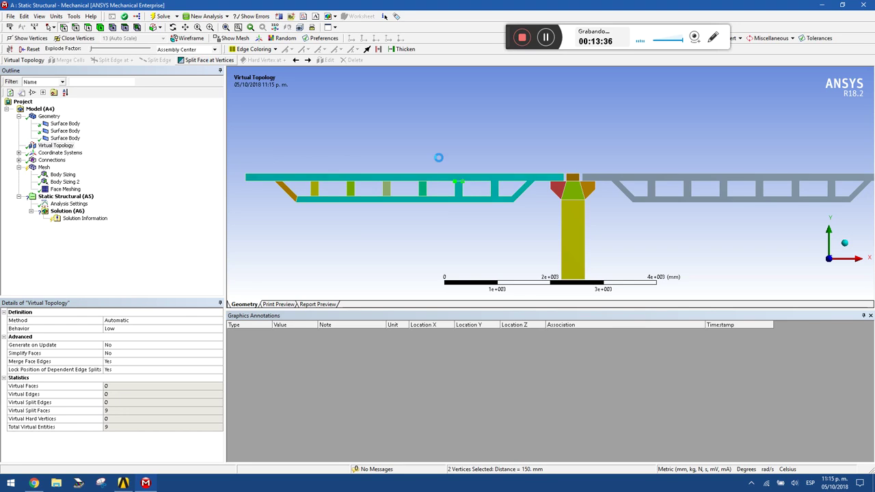
click(462, 199)
ctrl+click(463, 198)
click(203, 60)
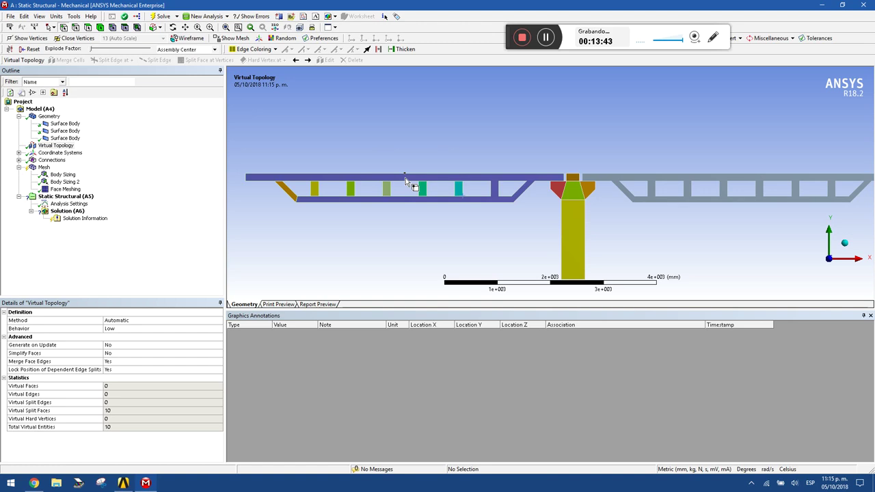
Step: Split the left girder's face across the top and bottom of the sixth vertical web from the left
click(494, 184)
ctrl+click(498, 188)
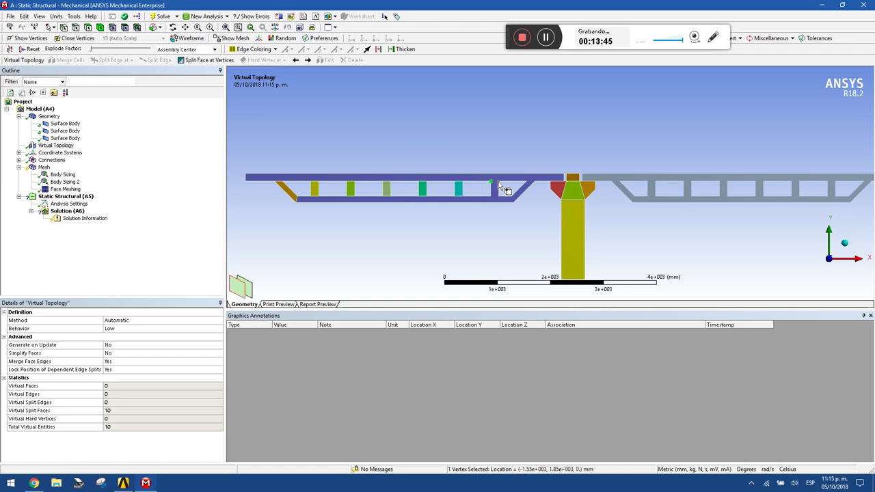
click(202, 60)
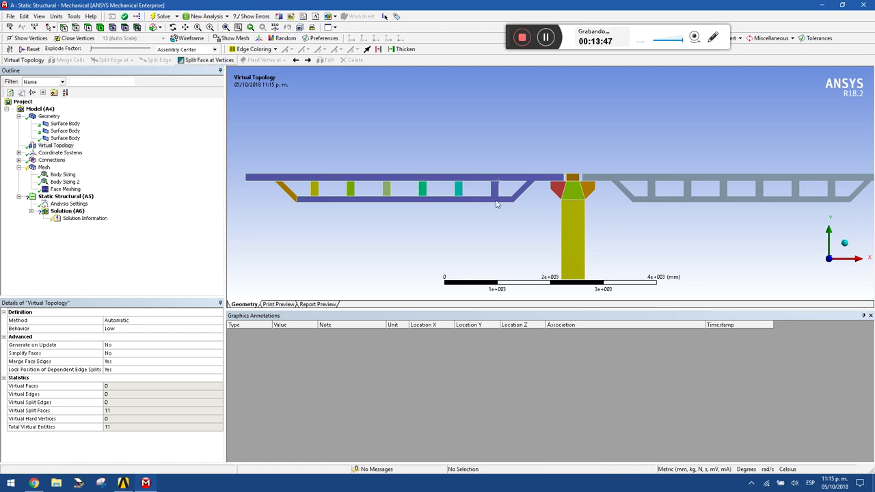
click(493, 199)
click(222, 61)
Step: Split the left girder's face at the lower and upper ends of its right diagonal, next to the pier
click(512, 200)
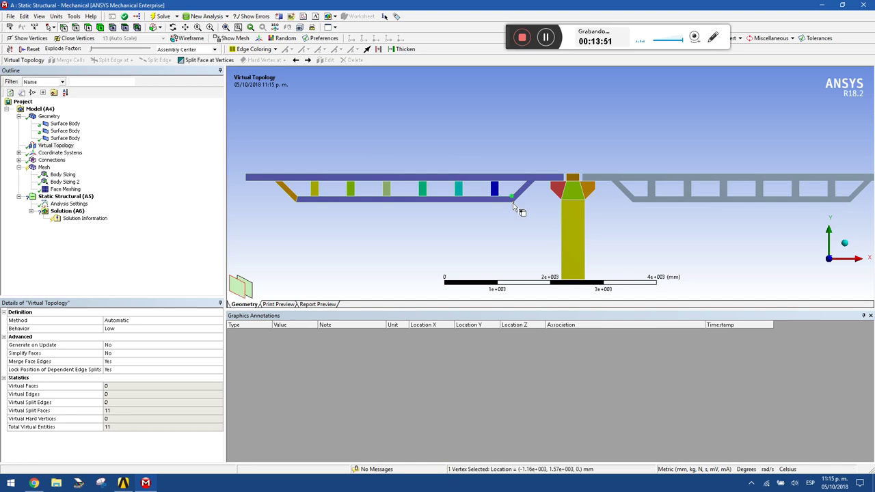
click(209, 60)
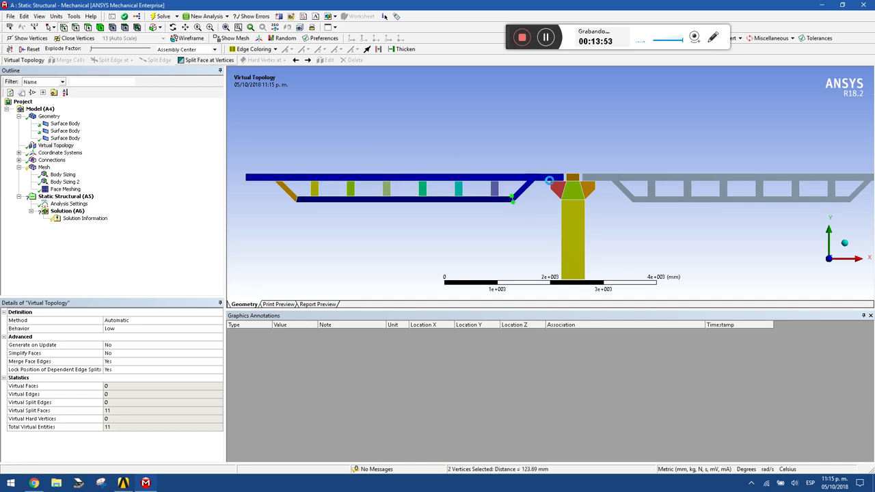
click(527, 183)
ctrl+click(535, 181)
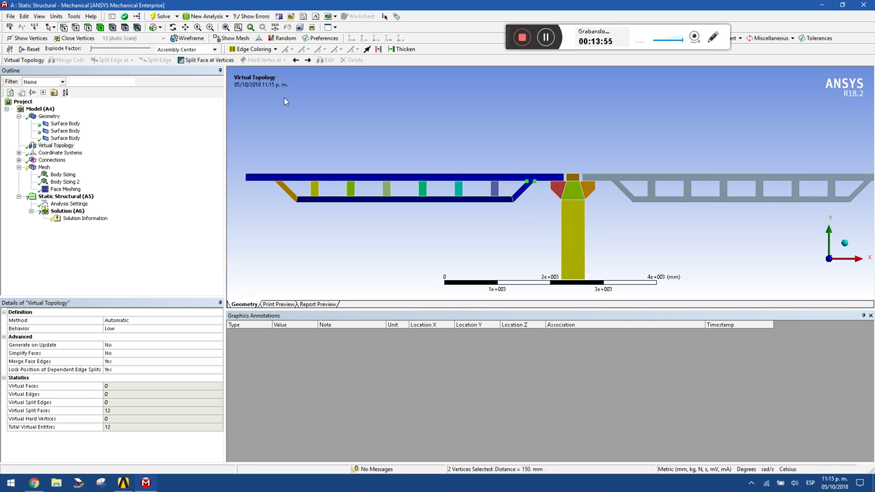
click(209, 60)
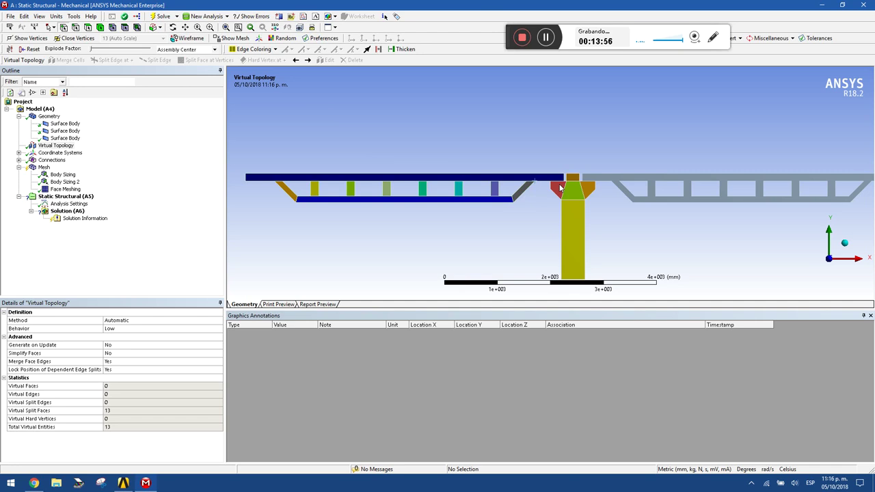
Step: Split the right girder's face at the upper and lower ends of its left diagonal, next to the pier
scroll(674, 214, down, 1)
ctrl+middle_drag(674, 215, 347, 181)
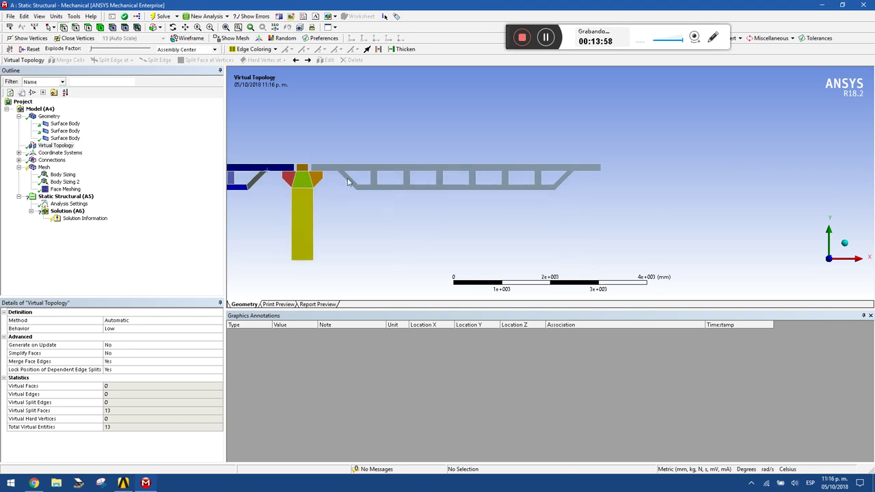
click(339, 172)
click(209, 60)
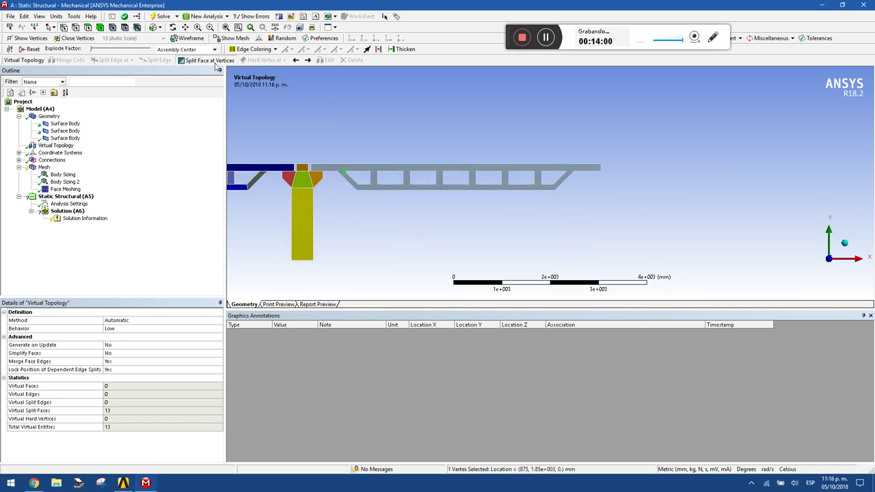
click(491, 274)
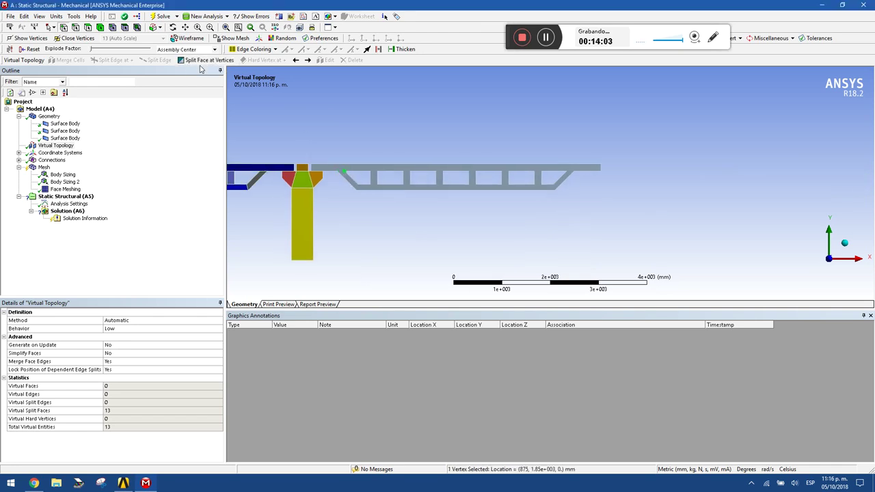
ctrl+click(336, 173)
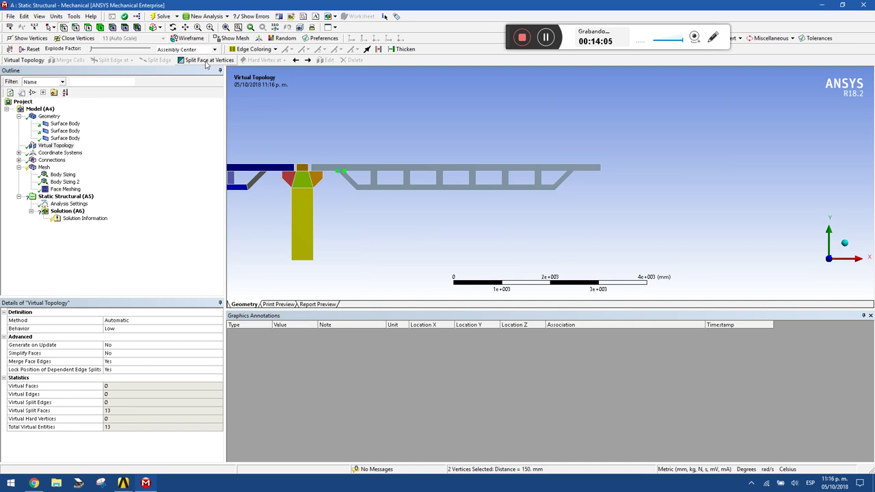
click(208, 61)
ctrl+click(358, 186)
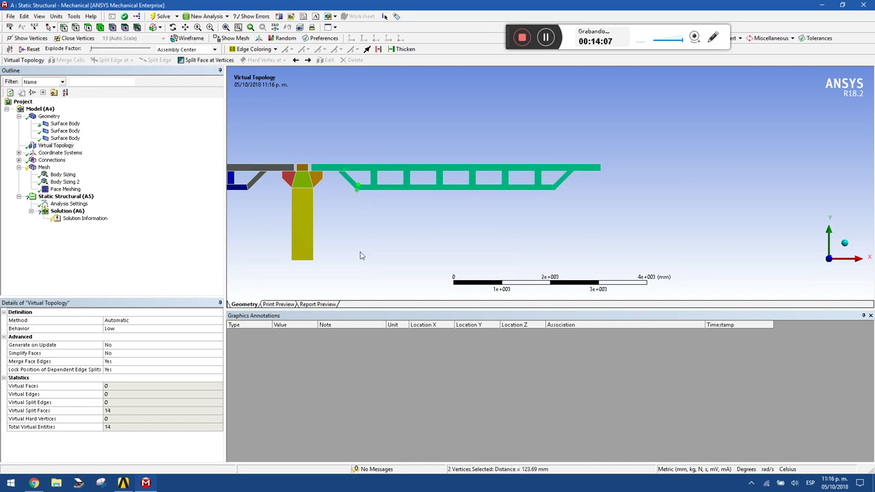
Step: Split the right girder's face across the top and bottom of the first vertical web from the pier
click(372, 172)
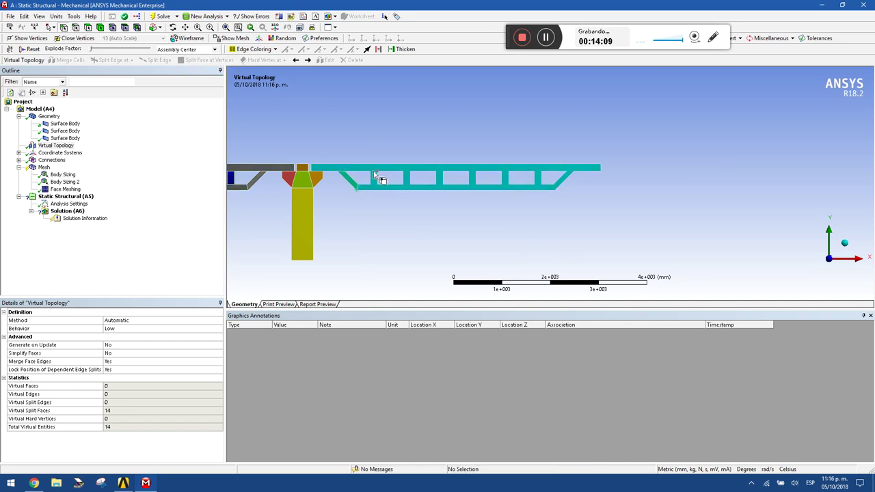
ctrl+click(371, 187)
click(208, 60)
click(370, 187)
ctrl+click(377, 186)
click(208, 60)
Step: Split the right girder's face across the top and bottom of the second vertical web from the pier
click(403, 172)
ctrl+click(410, 171)
click(218, 62)
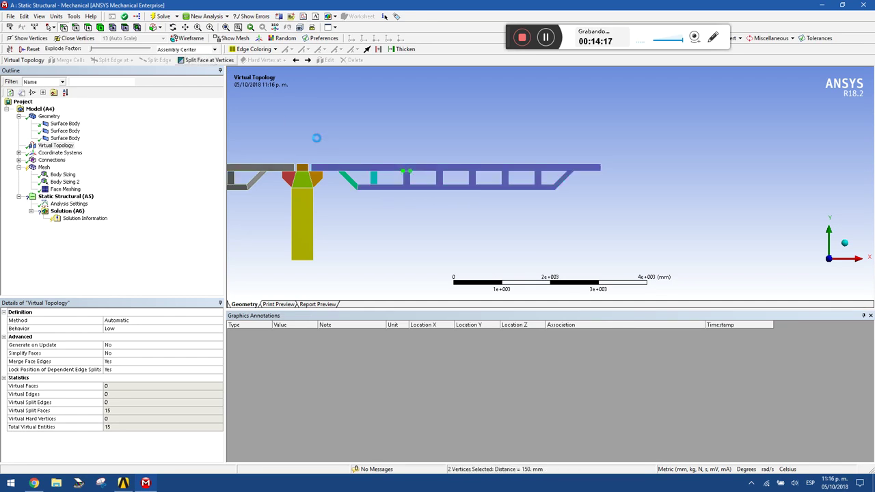
click(405, 184)
click(410, 146)
Step: Split the right girder's face across the top and bottom of the third vertical web from the pier
click(436, 171)
ctrl+click(443, 172)
click(209, 60)
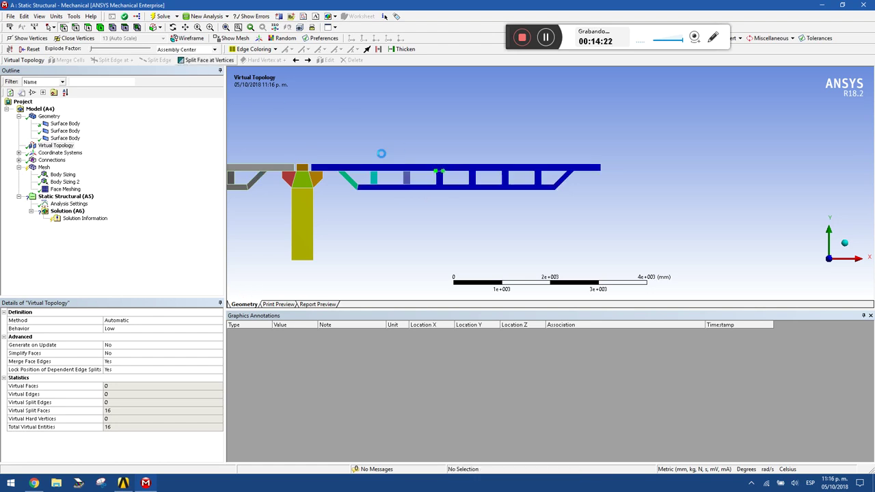
click(436, 185)
ctrl+click(443, 185)
click(220, 60)
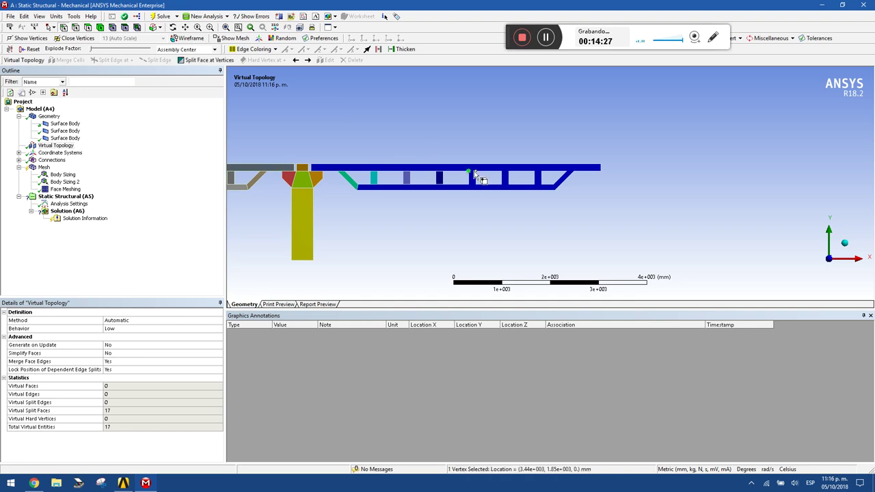
Step: Split the right girder's face across the top and bottom of the fourth vertical web from the pier
click(469, 172)
ctrl+click(474, 172)
click(469, 186)
ctrl+click(475, 186)
click(210, 62)
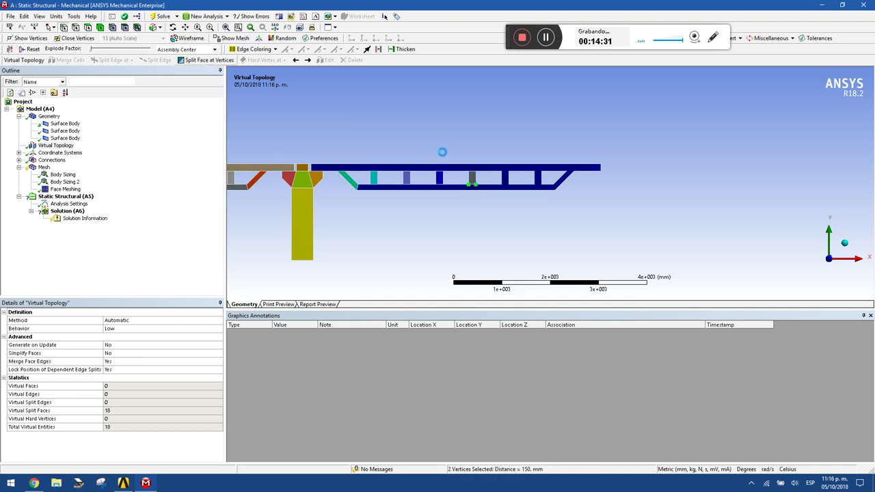
Step: Split the right girder's face across the top and bottom of the fifth vertical web from the pier
click(503, 171)
ctrl+click(508, 171)
click(210, 62)
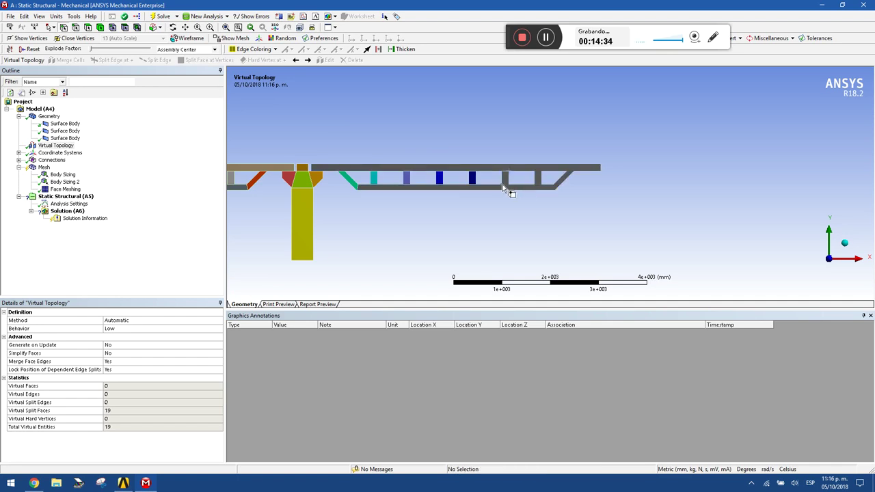
click(503, 185)
ctrl+click(508, 185)
click(198, 61)
Step: Split the right girder's face across the top and bottom of the sixth vertical web from the pier
click(534, 171)
ctrl+click(541, 171)
click(221, 62)
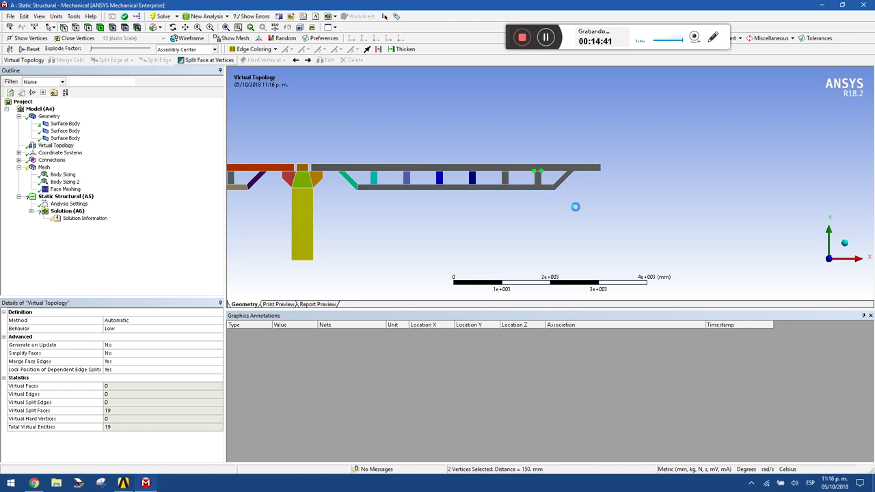
click(540, 187)
ctrl+click(541, 186)
click(199, 60)
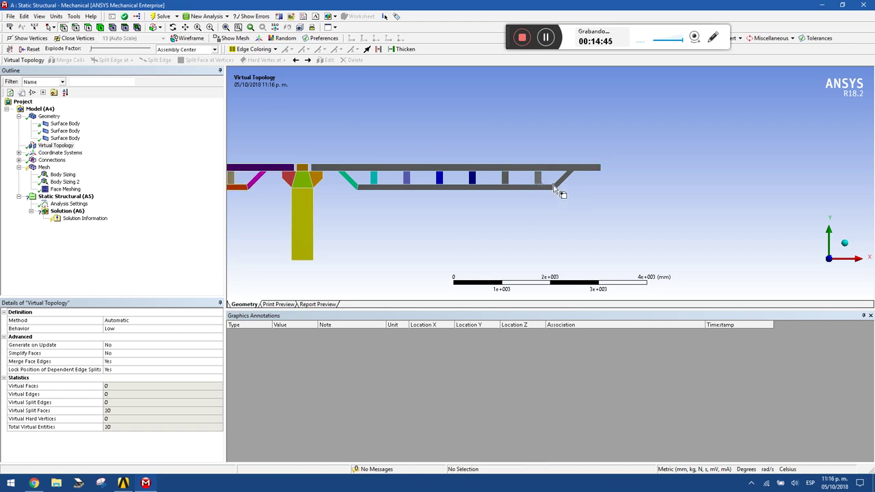
Step: Split the right girder's face at the lower and upper ends of its right diagonal, farthest from the pier
click(555, 190)
ctrl+click(553, 184)
click(218, 62)
click(568, 171)
ctrl+click(574, 171)
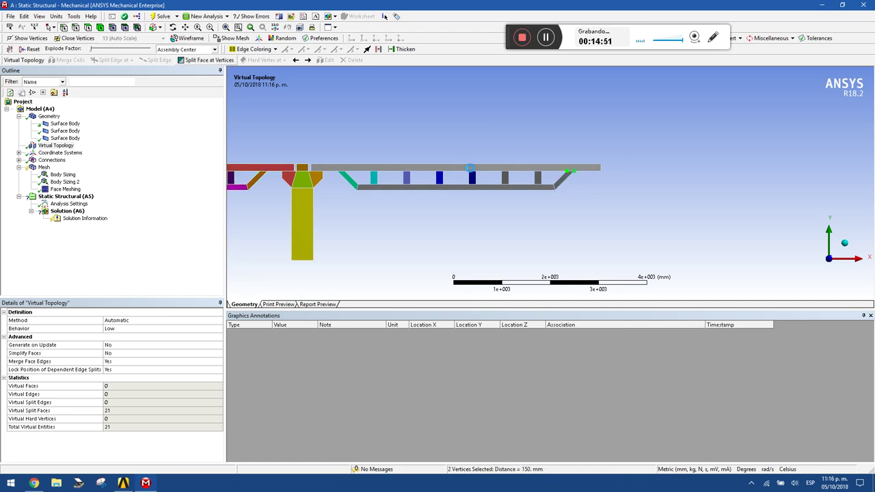
scroll(490, 186, down, 3)
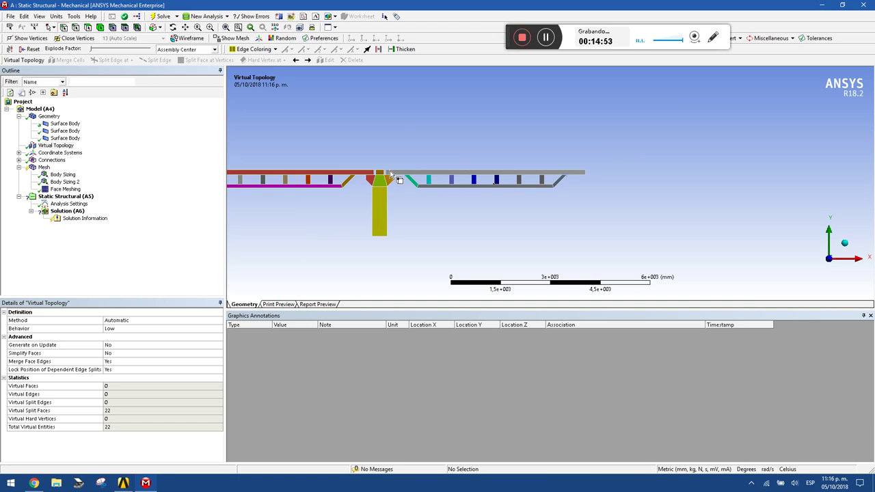
Step: Add a mapped face meshing control to the 20 faces of the two truss girders, leaving out the central column
ctrl+middle_drag(438, 182, 540, 174)
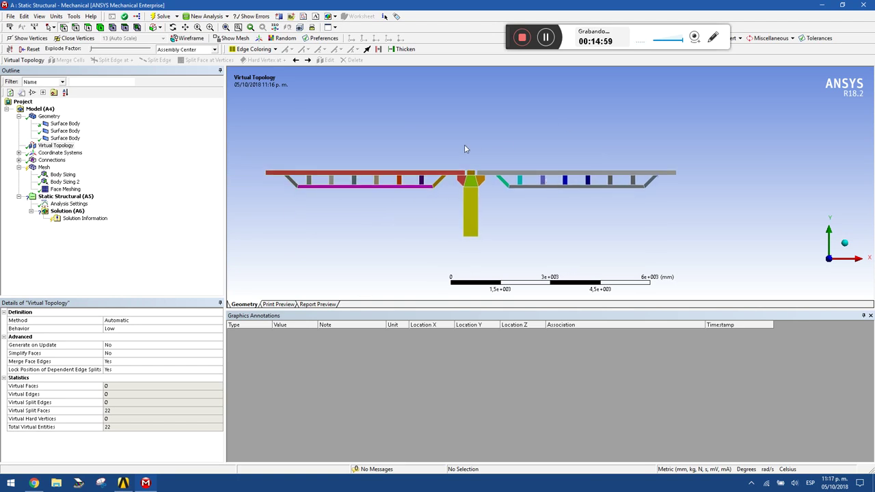
click(43, 167)
click(112, 60)
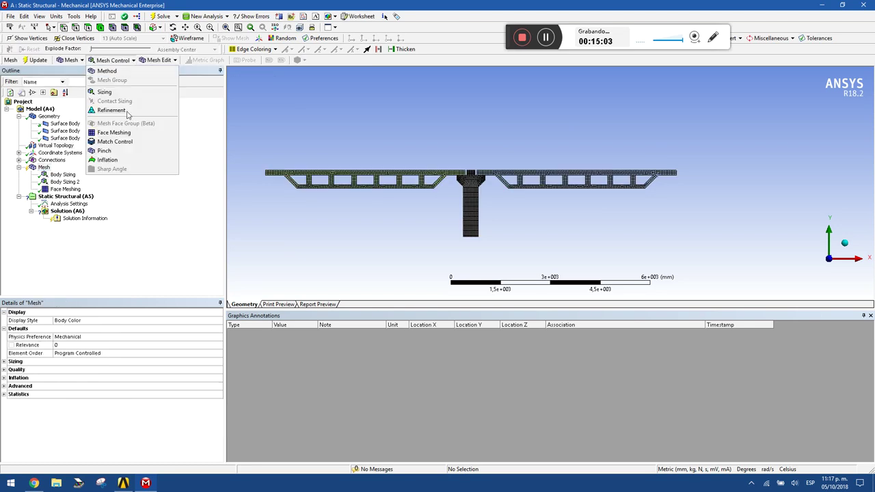
click(147, 131)
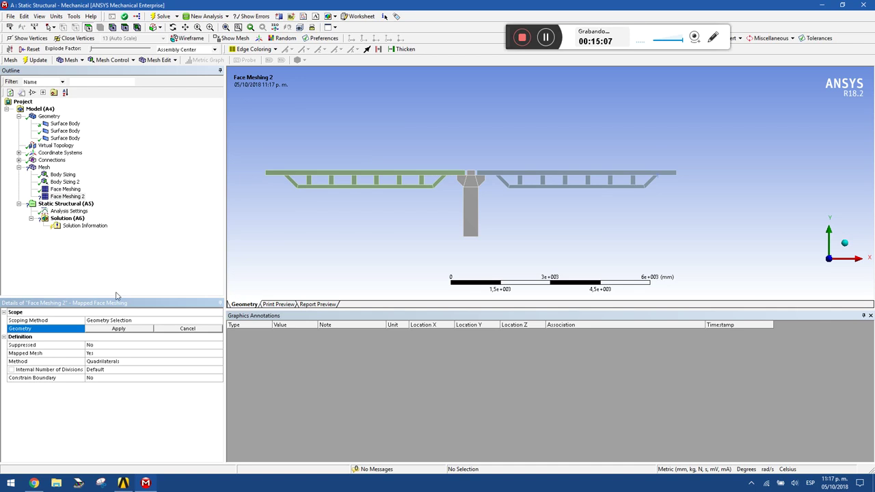
mouse_move(270, 150)
mouse_down()
mouse_move(315, 196)
mouse_move(396, 211)
mouse_move(439, 177)
mouse_move(308, 181)
mouse_move(359, 179)
mouse_up()
ctrl+drag(493, 164, 503, 195)
mouse_move(624, 176)
ctrl+mouse_down()
mouse_move(650, 183)
mouse_move(517, 187)
mouse_move(580, 185)
ctrl+mouse_up()
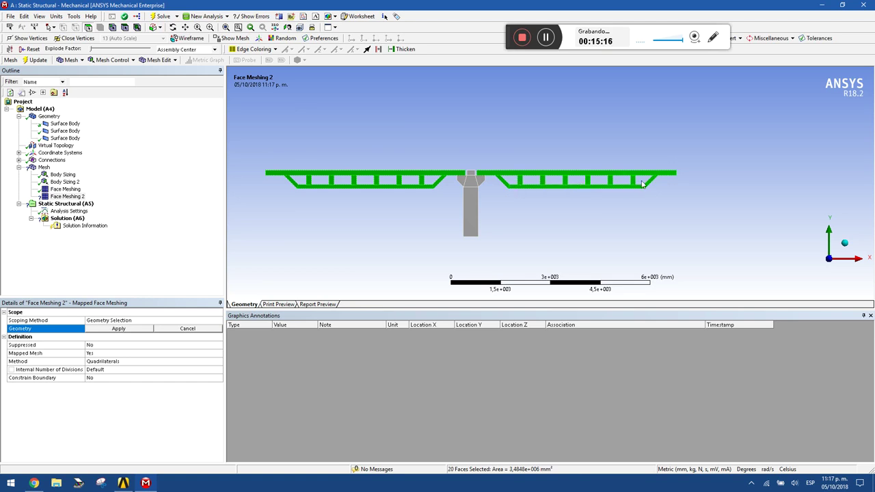
click(117, 329)
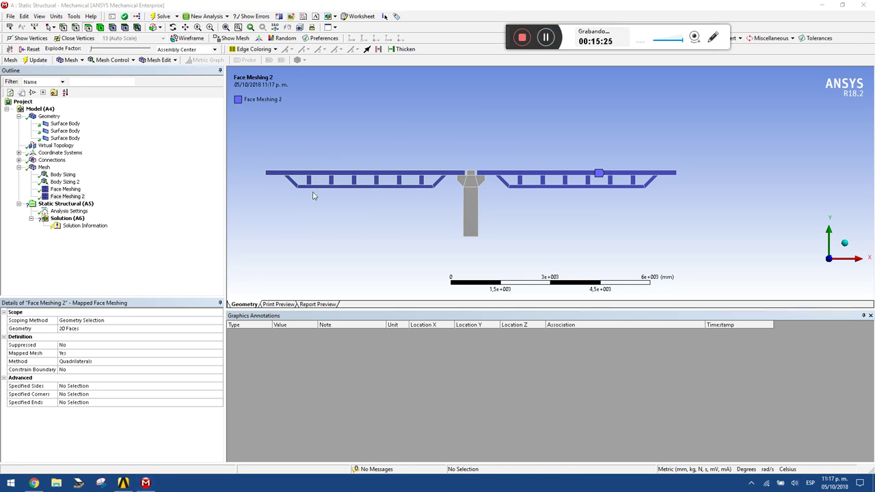
Step: Examine the mesh on both truss girders and the central column
click(44, 167)
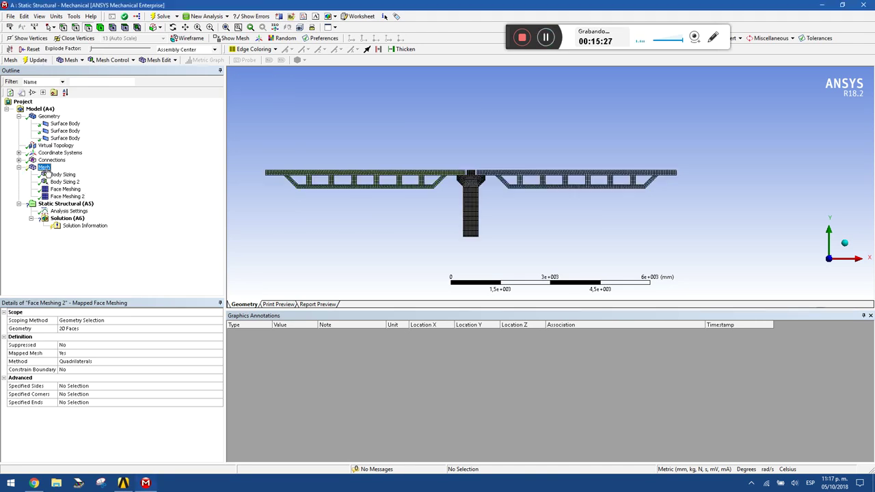
scroll(414, 186, up, 4)
scroll(413, 182, up, 2)
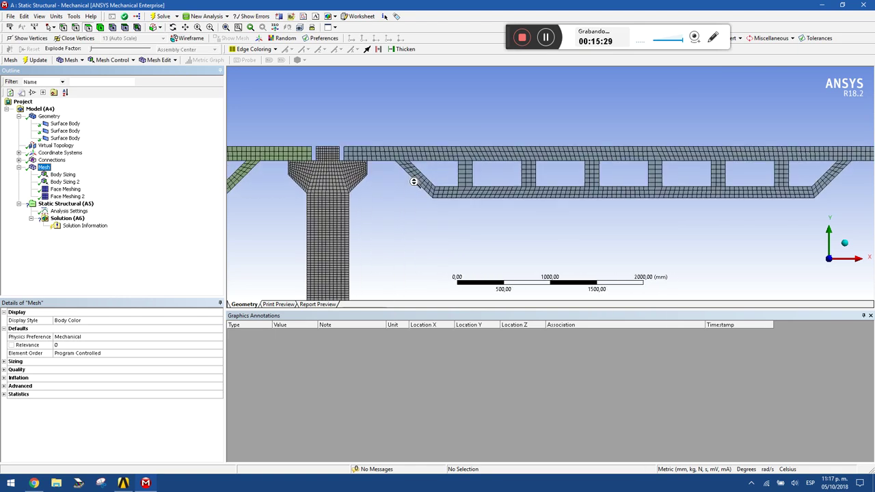
ctrl+middle_drag(445, 169, 708, 157)
scroll(554, 198, down, 2)
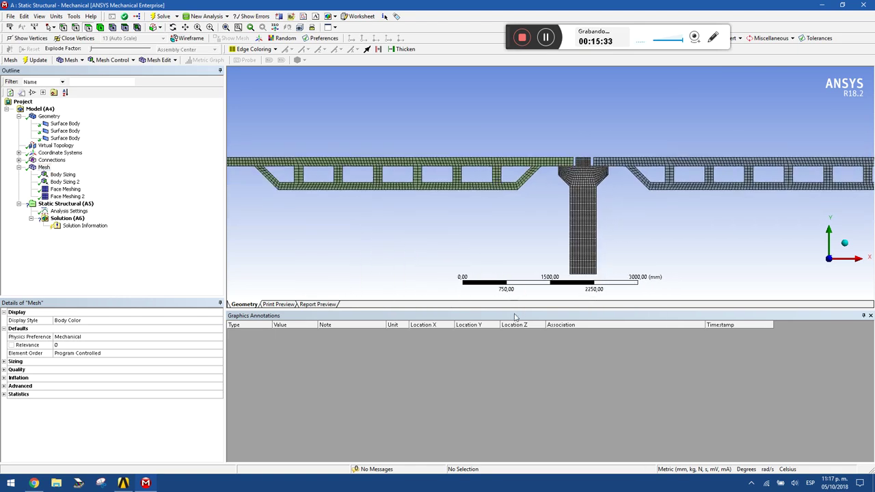
mouse_move(514, 309)
mouse_down()
mouse_move(511, 364)
mouse_move(501, 376)
mouse_up()
scroll(400, 263, up, 1)
ctrl+middle_drag(414, 256, 190, 201)
ctrl+middle_drag(390, 205, 609, 235)
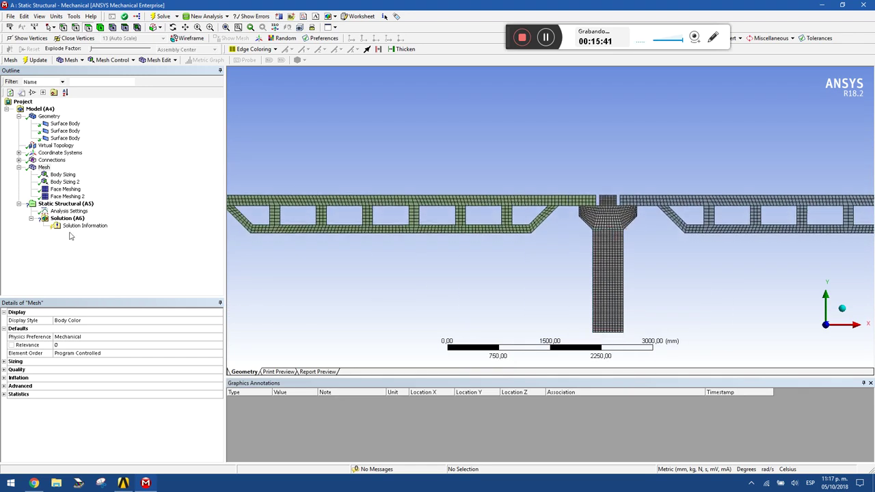
Step: Set the number of steps in the analysis settings to 12
click(74, 212)
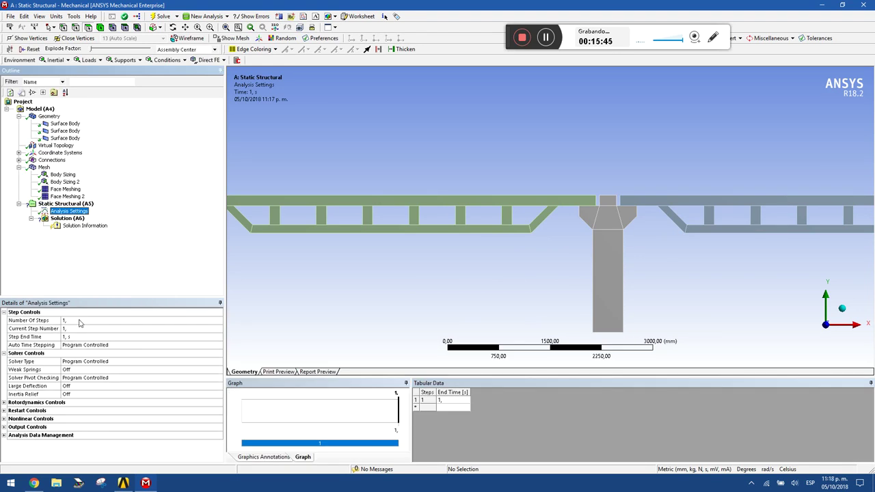
click(79, 321)
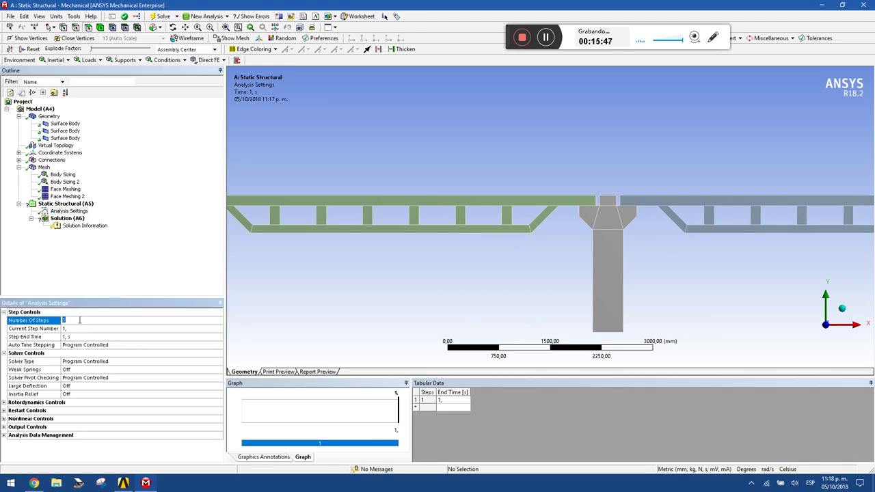
scroll(270, 202, down, 2)
ctrl+middle_drag(436, 268, 382, 273)
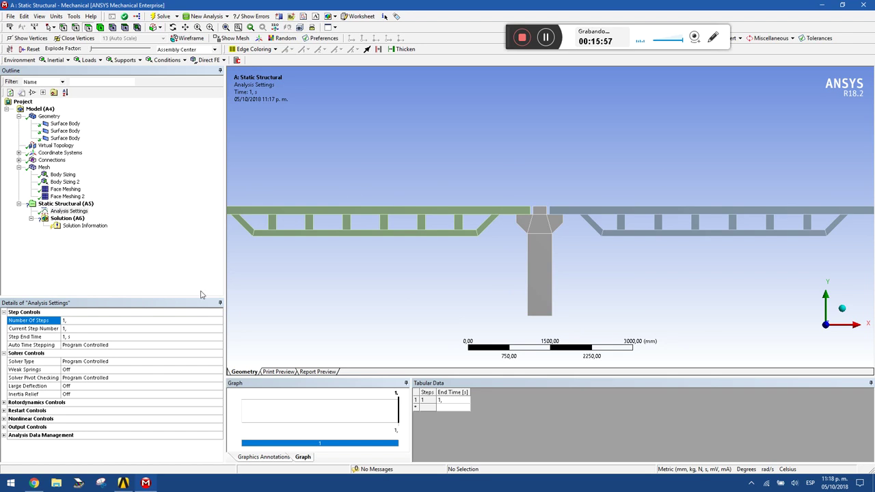
click(78, 318)
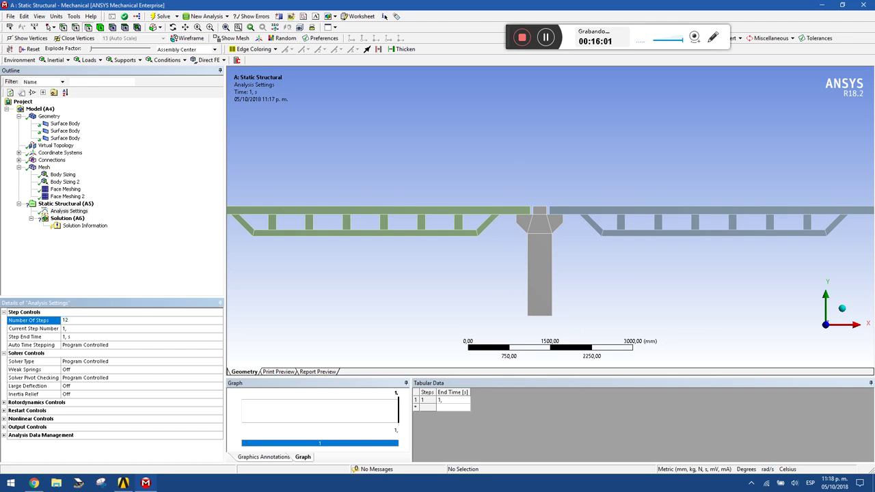
text(12)
key(Return)
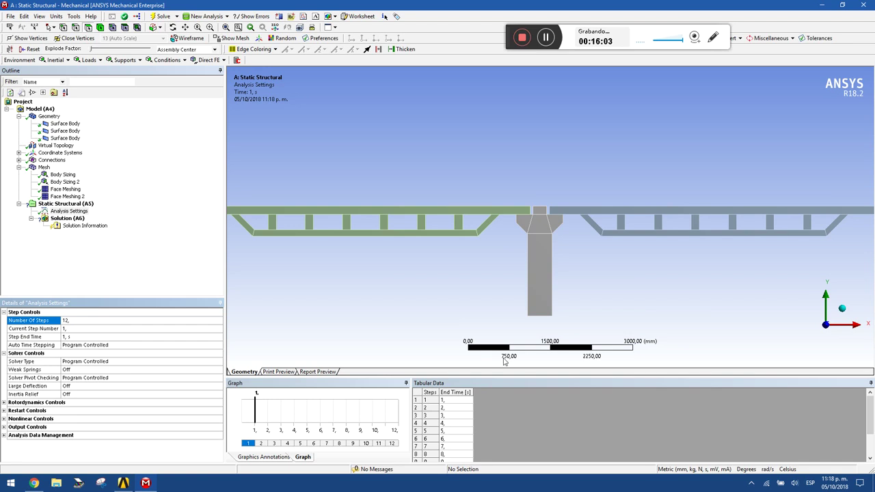
Step: Set the end times of load steps 1 to 6 to 0,5; 1; 1,5; 2; 2,5 and 3 s
drag(519, 376, 518, 311)
click(457, 334)
text(0)
key(Return)
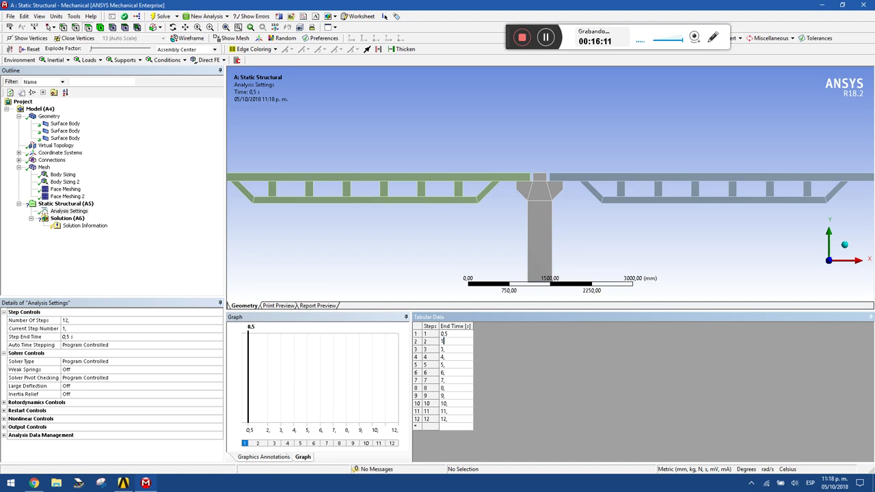
key(Return)
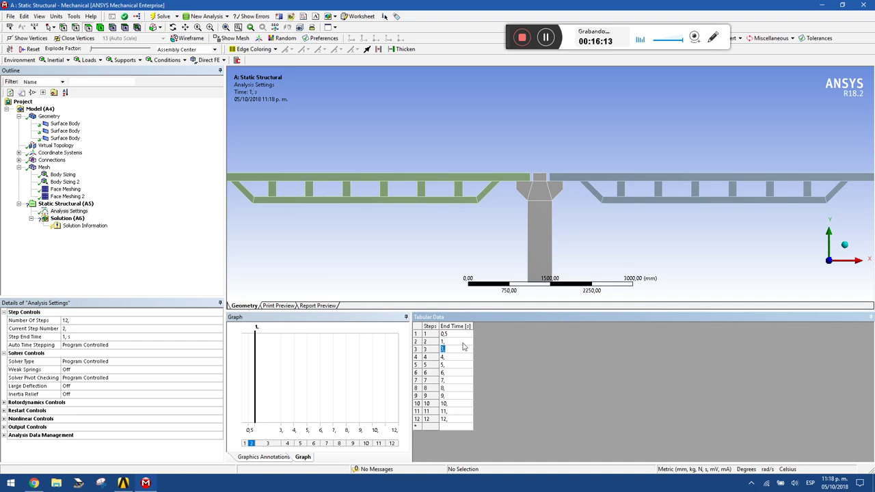
key(Return)
text(2)
key(Return)
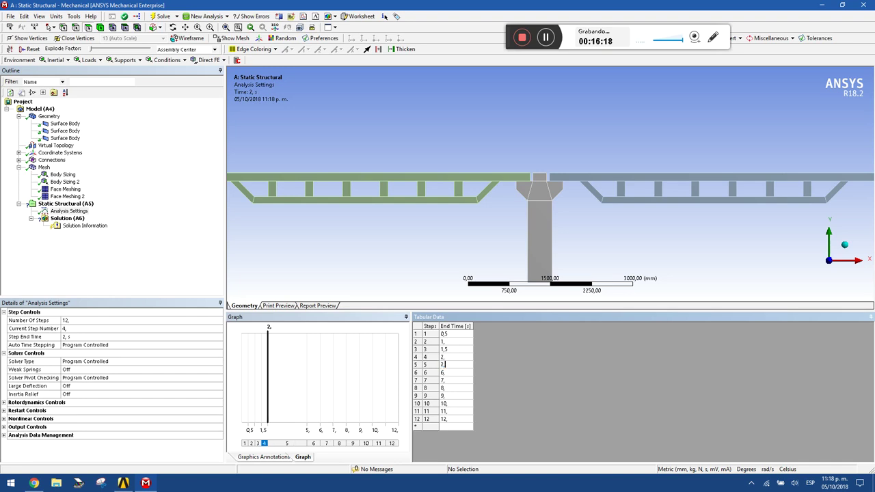
text(2,5)
key(Return)
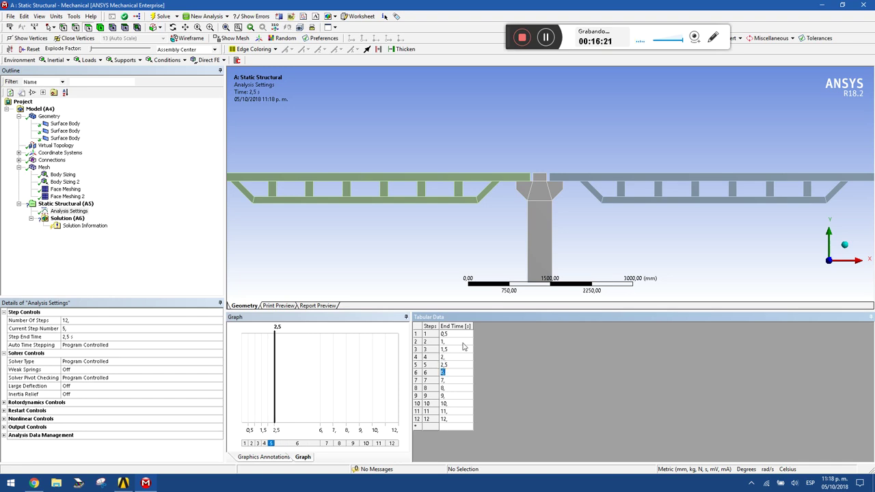
text(3)
key(Return)
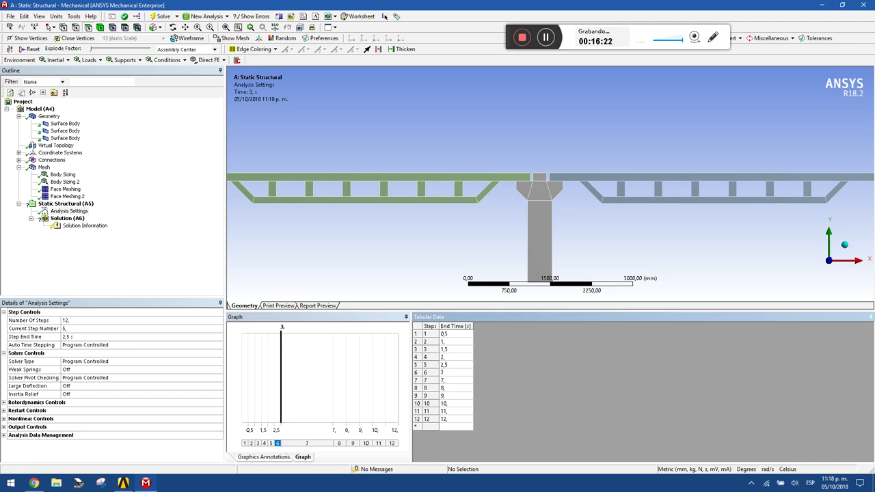
Step: Set the end times of load steps 7 to 12 to 3,5; 4; 4,5; 5; 5,5 and 6 s
text(3,5)
key(Return)
text(4)
key(Return)
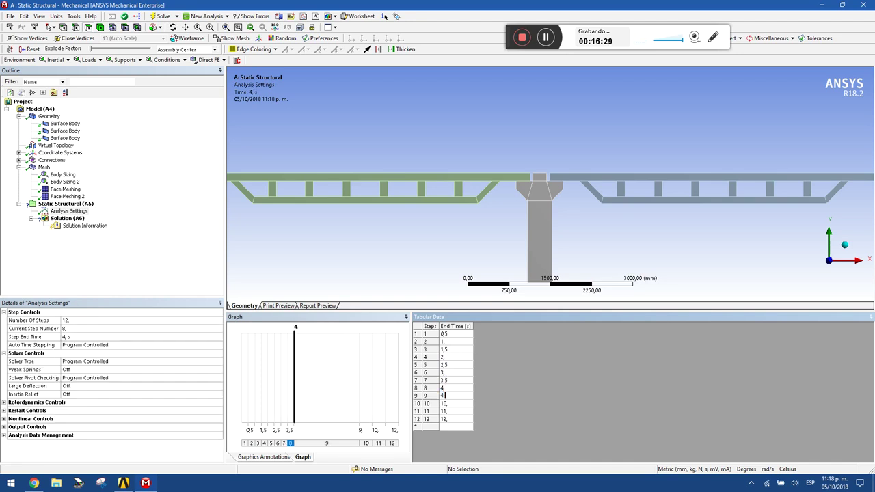
text(4,5)
key(Return)
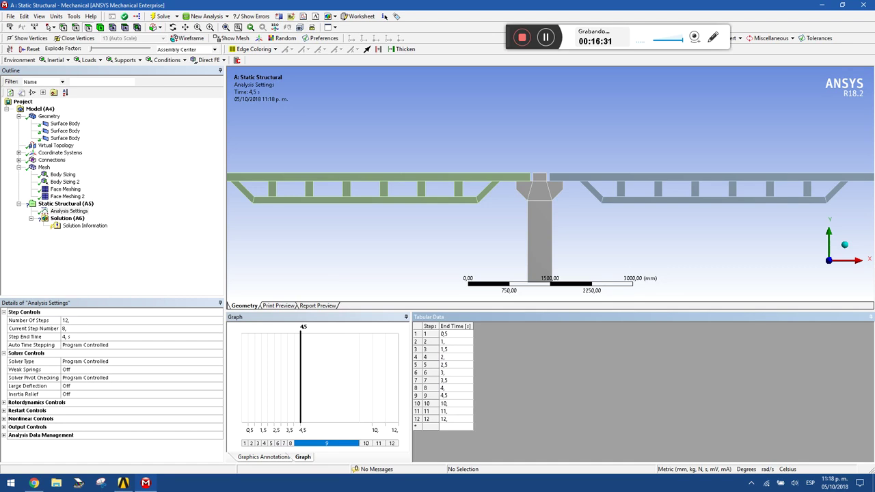
text(5)
key(Return)
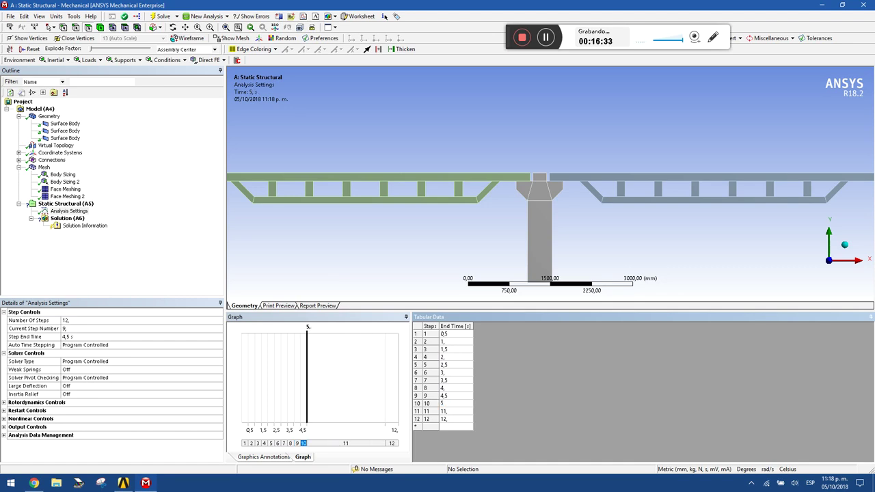
text(5,5)
key(Return)
text(6)
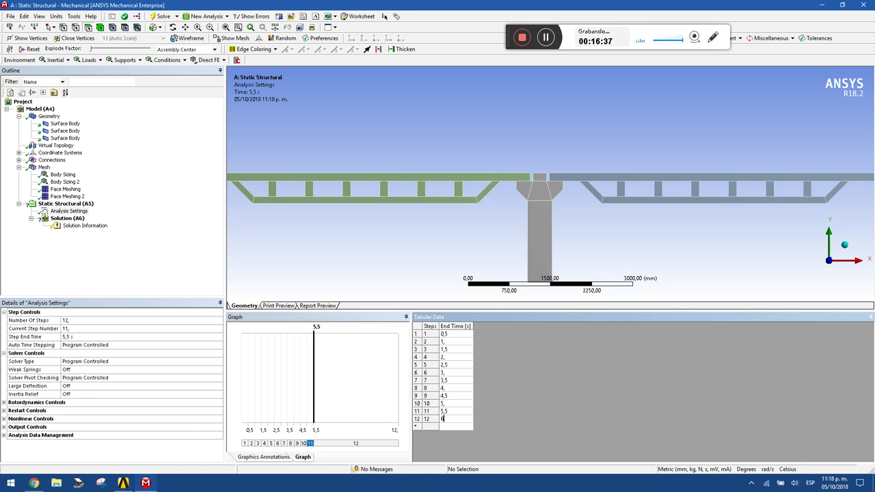
key(Return)
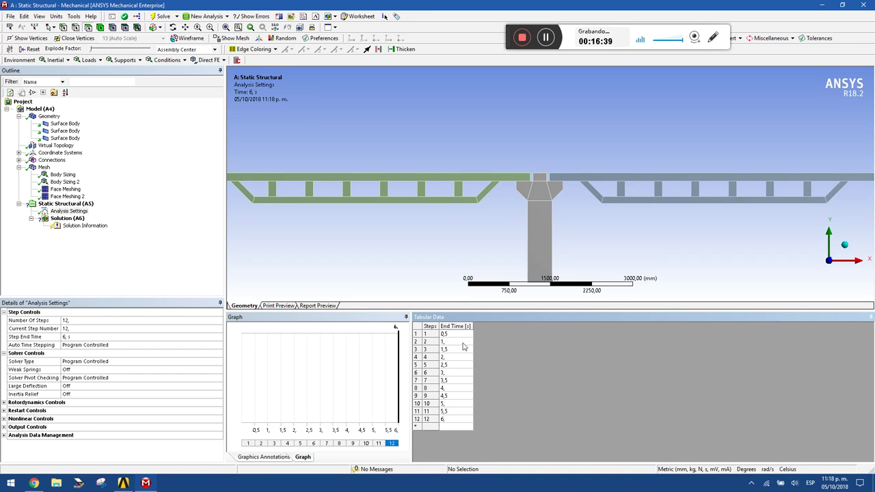
click(546, 38)
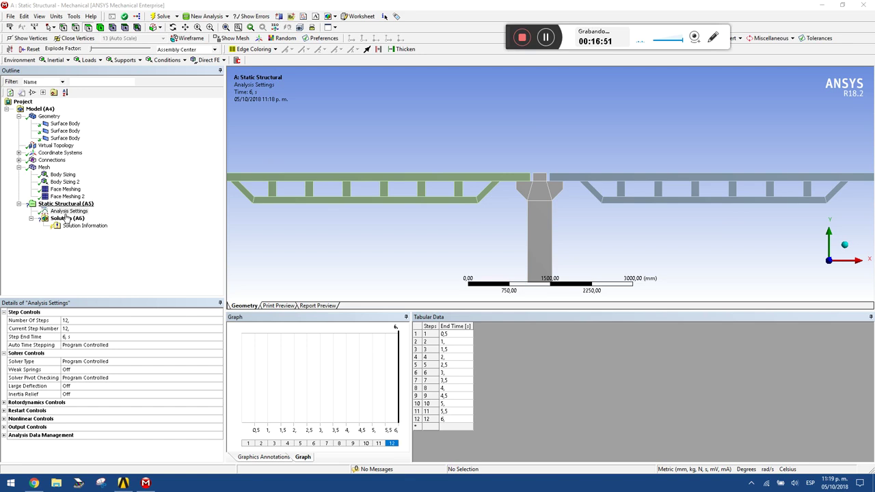
Step: Add a fixed support to the bottom edge of the central column
click(121, 60)
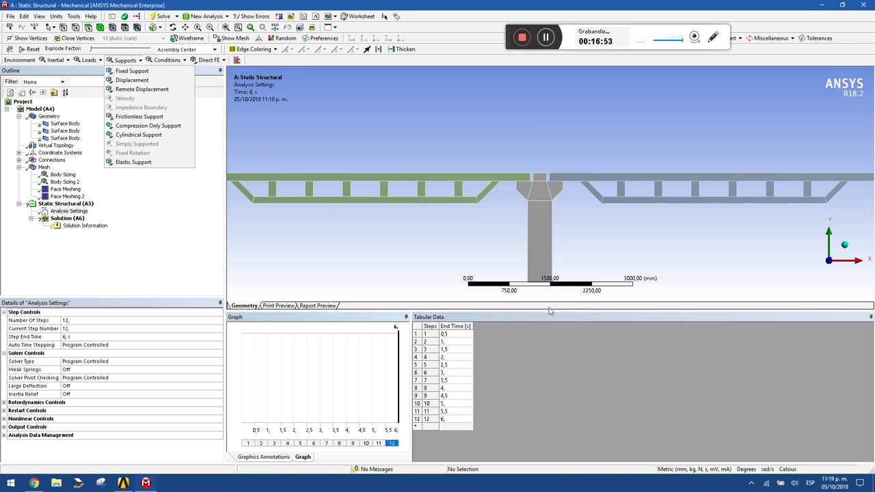
click(164, 71)
key(super)
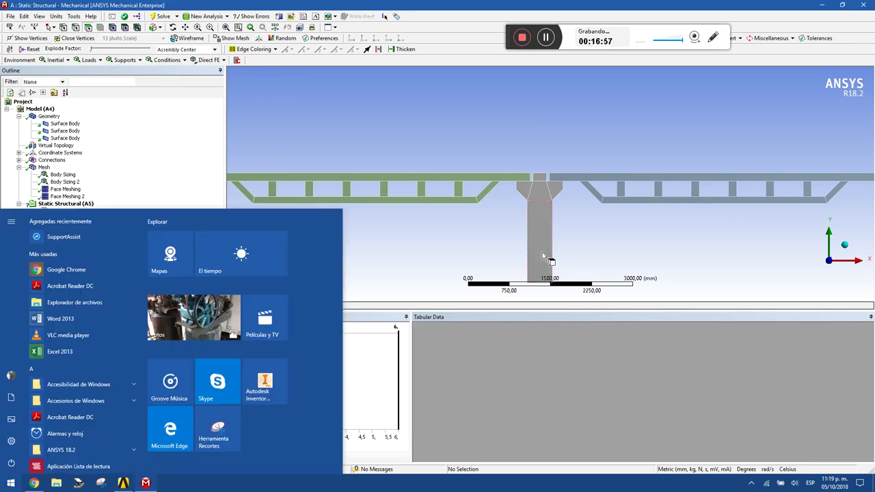
ctrl+middle_drag(544, 269, 539, 236)
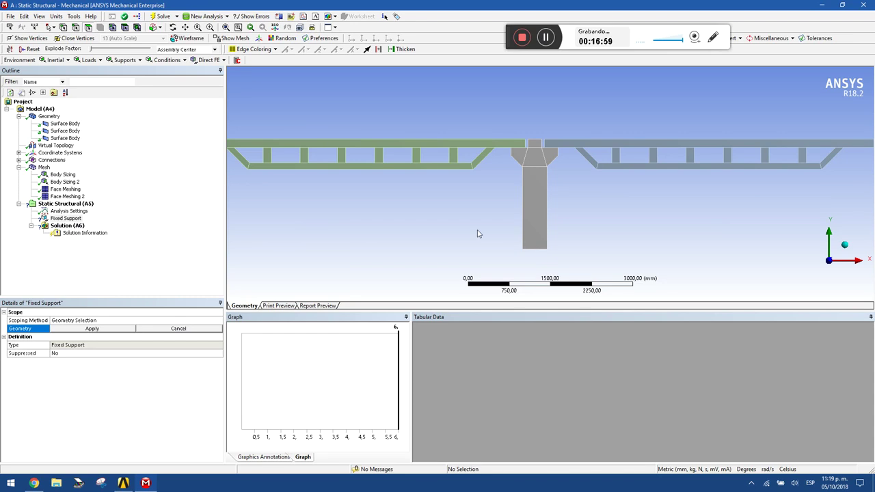
click(530, 250)
click(80, 329)
Step: Add a displacement support scoped to the two short underside edges at the outer ends of both girders
click(127, 61)
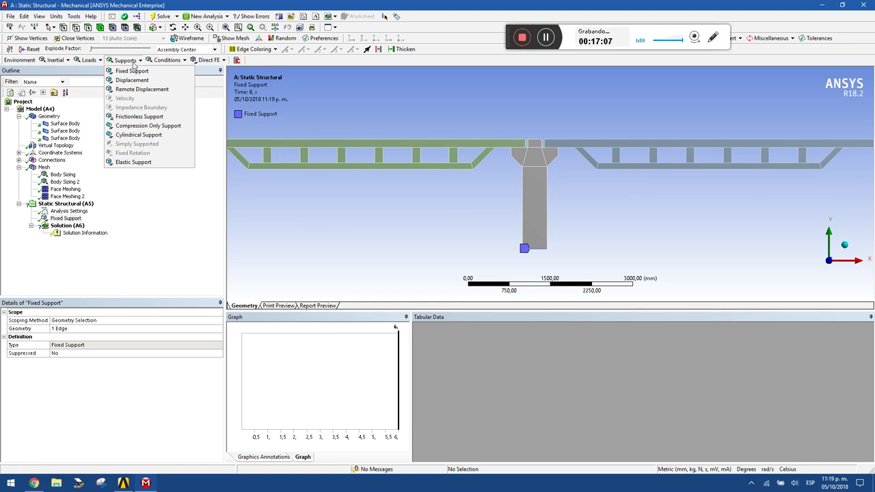
click(153, 81)
ctrl+middle_drag(335, 196, 415, 228)
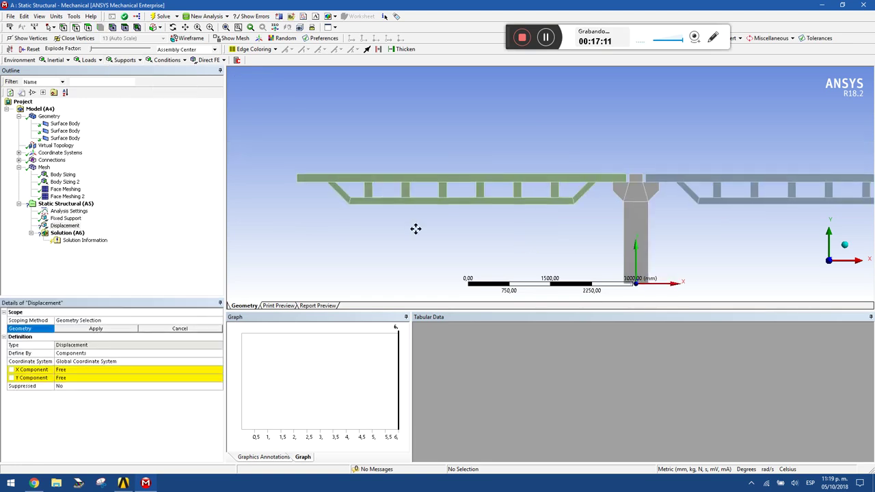
click(301, 183)
ctrl+middle_drag(467, 219, 221, 193)
ctrl+middle_drag(537, 178, 423, 185)
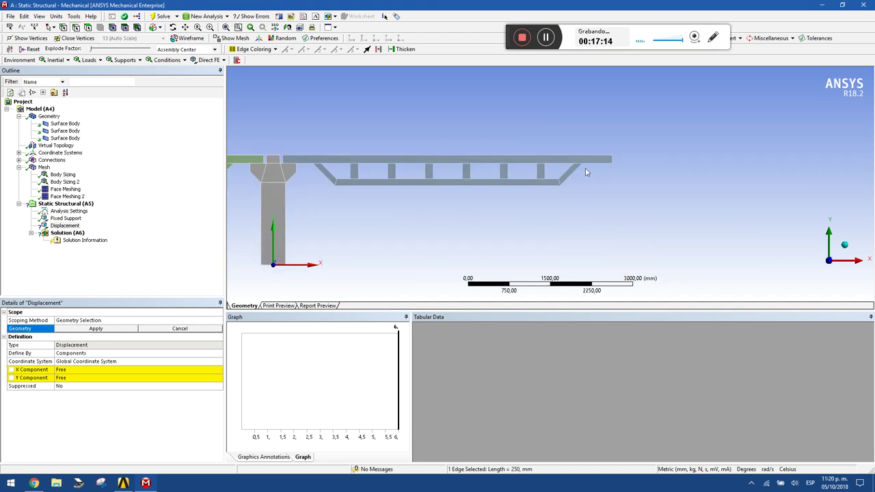
scroll(428, 267, down, 3)
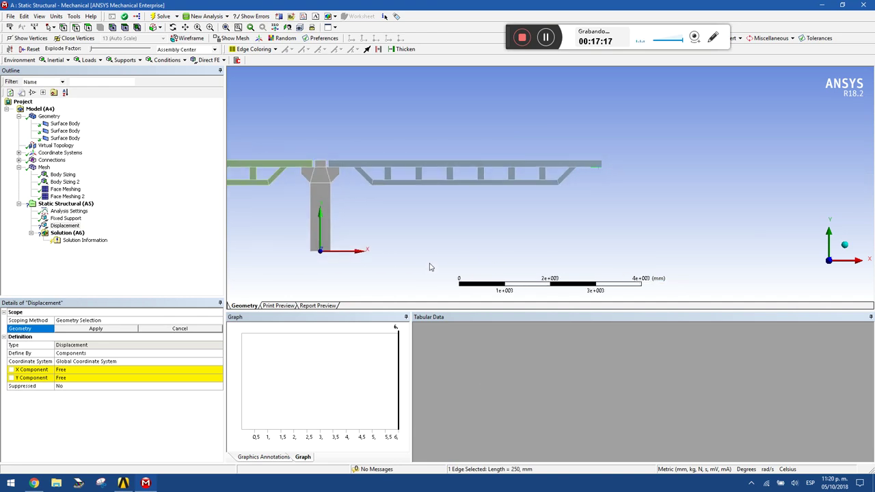
scroll(376, 233, down, 1)
ctrl+middle_drag(363, 222, 505, 229)
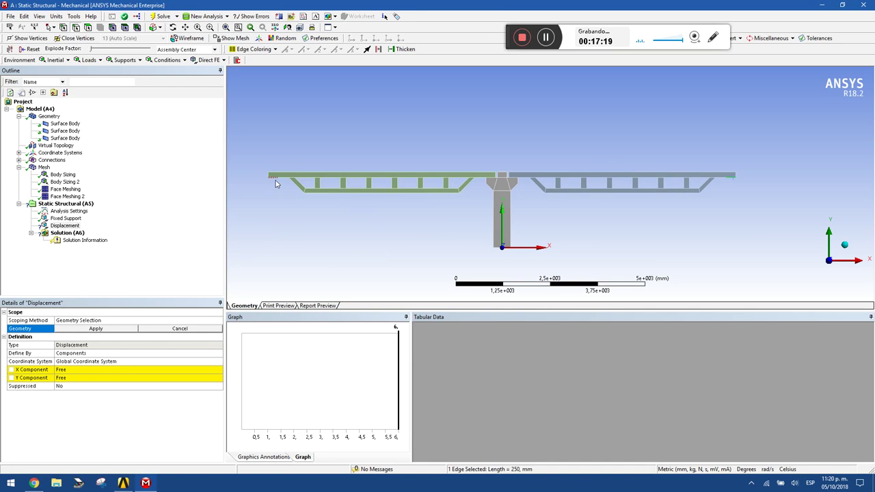
ctrl+click(276, 177)
click(89, 331)
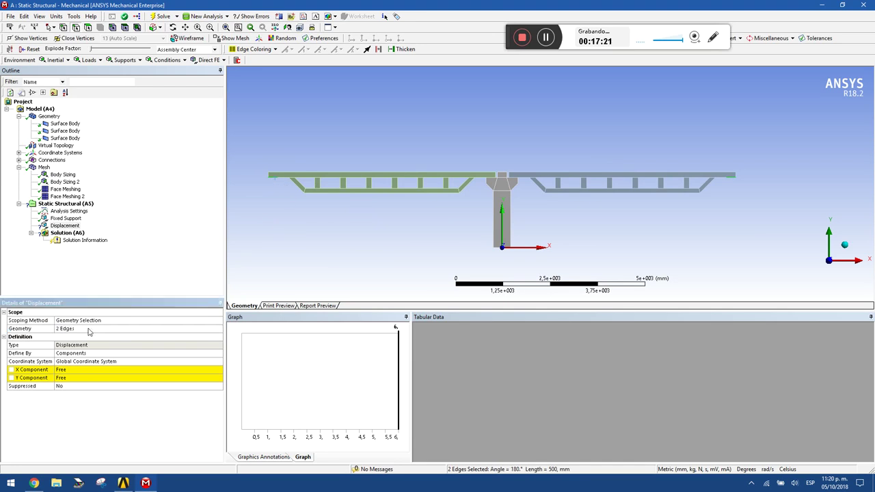
Step: Set the X and Y components of the displacement support to 0 mm
click(97, 370)
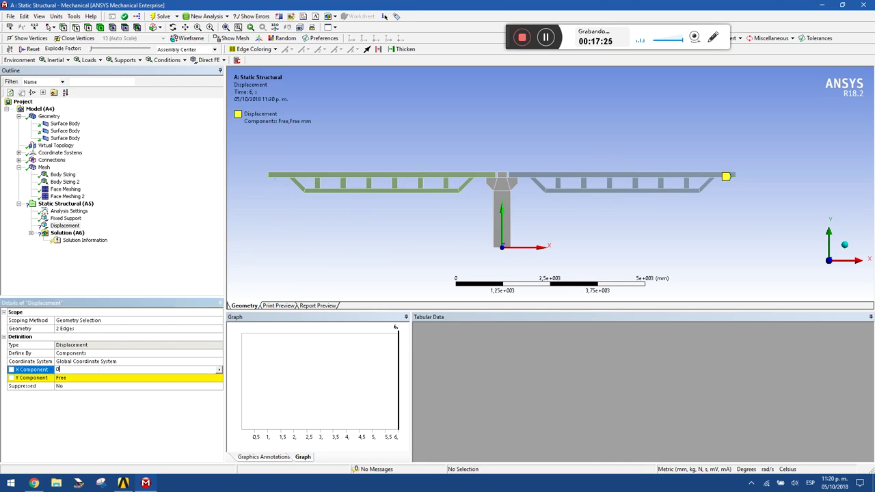
text(0)
click(99, 379)
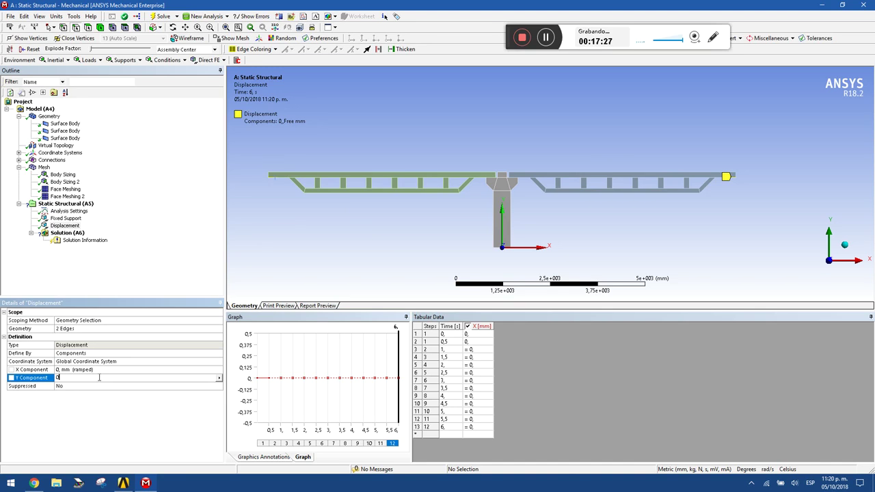
text(0)
key(Return)
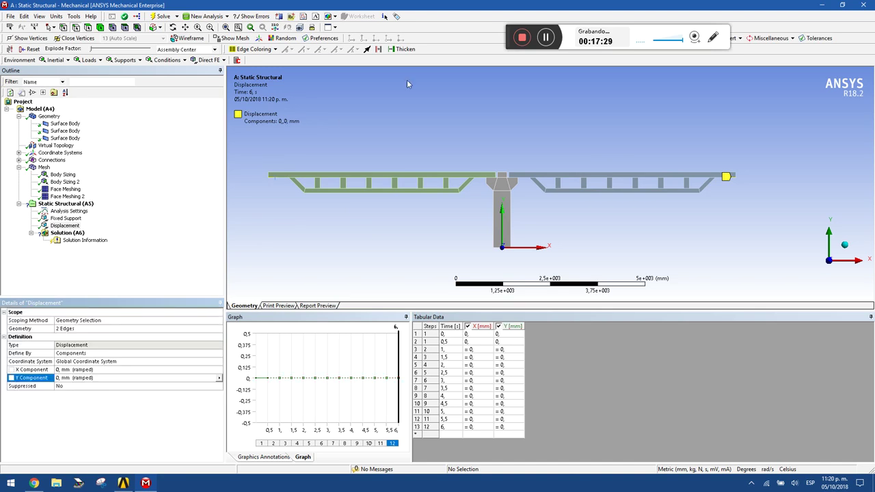
click(546, 39)
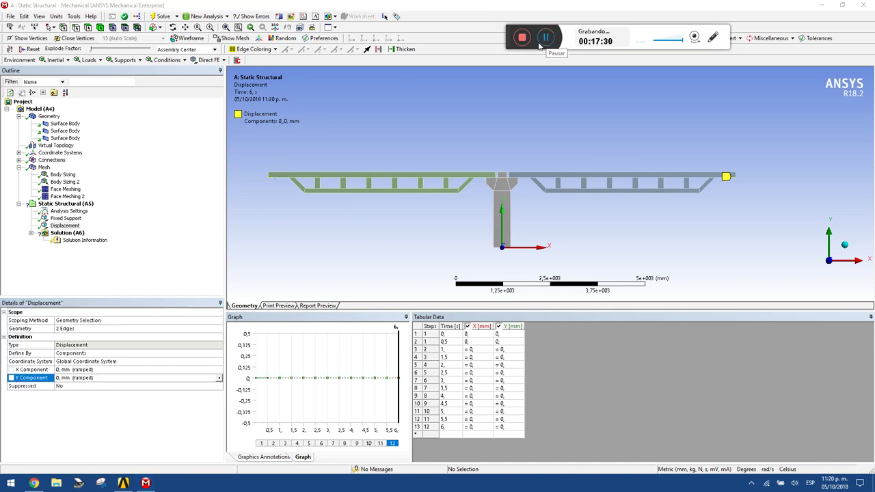
Step: Rescope the displacement support to only the short underside edge at the right girder's outer end
click(82, 330)
click(83, 330)
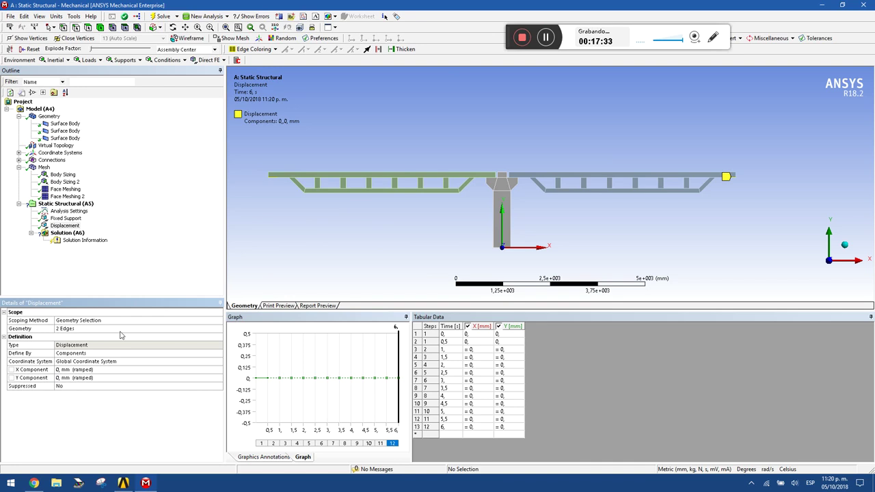
click(119, 331)
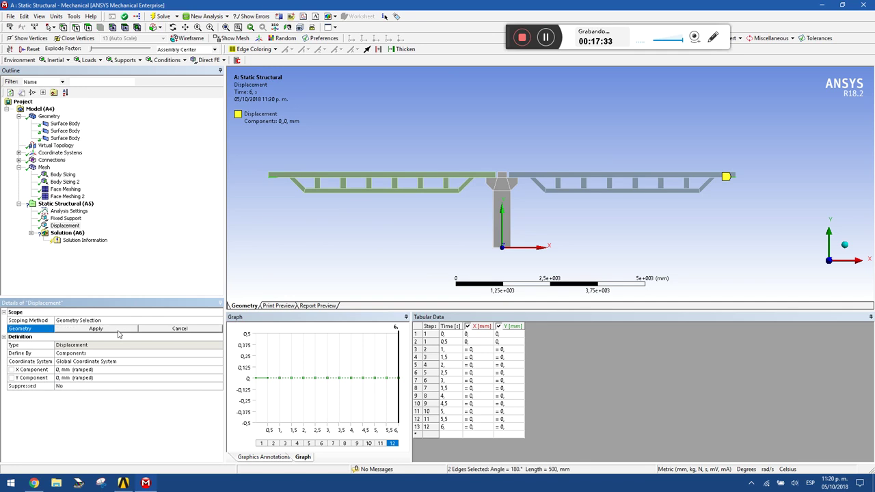
click(727, 179)
click(103, 331)
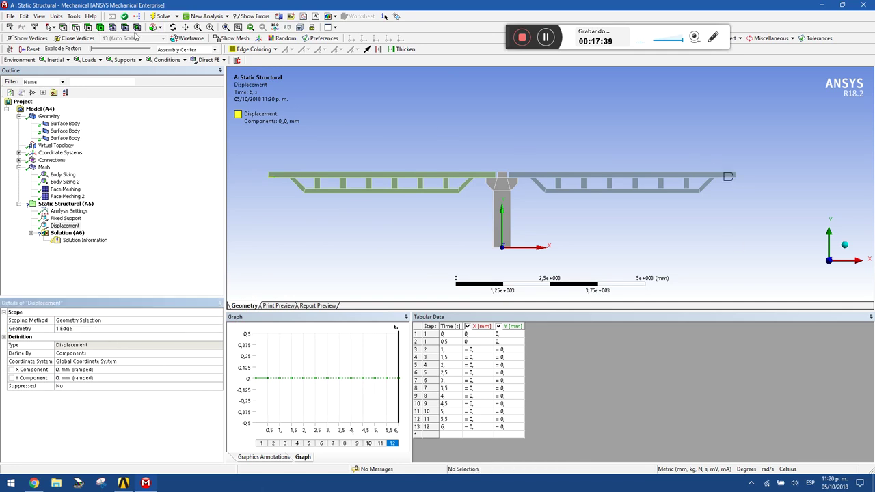
Step: Add a second displacement support scoped to the short underside edge at the left girder's outer end
click(123, 60)
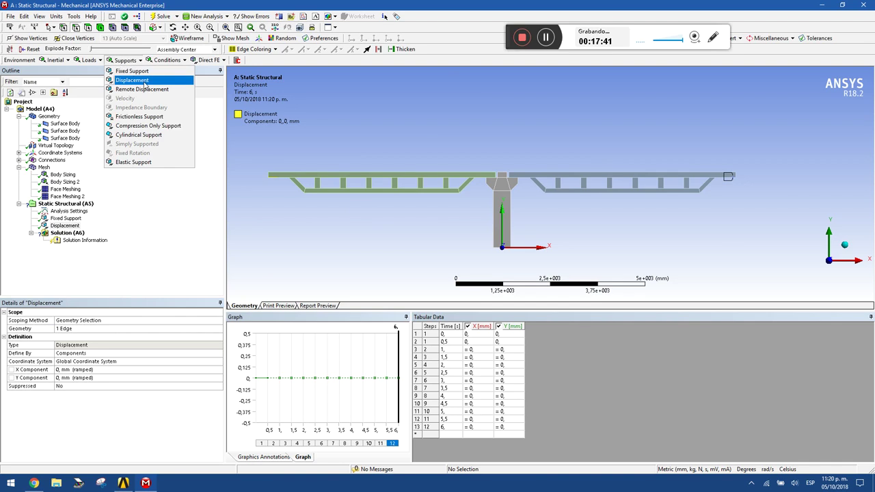
click(144, 83)
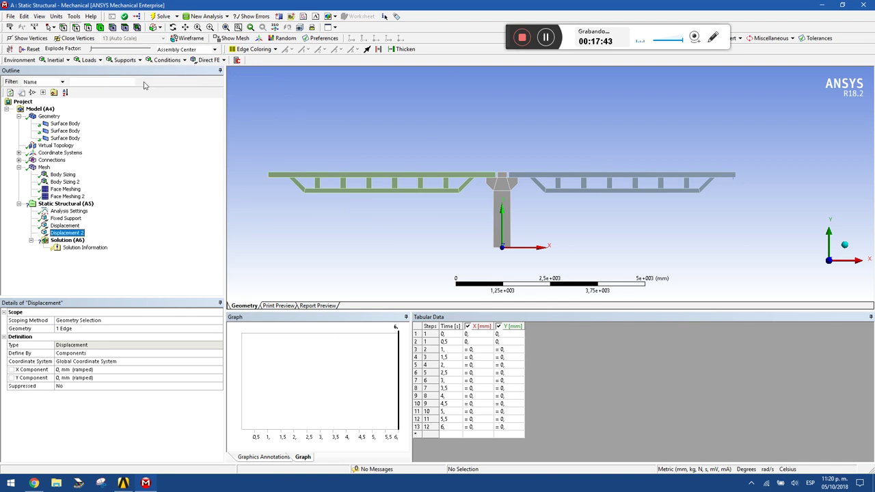
click(65, 203)
click(67, 232)
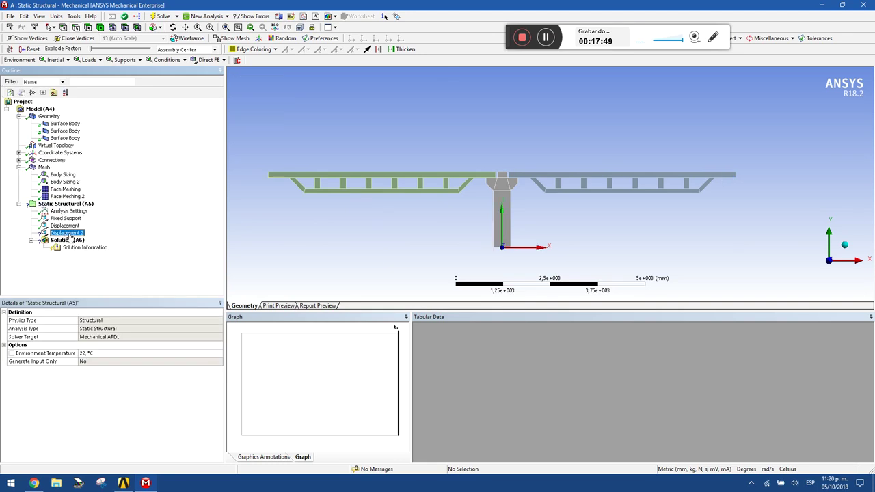
click(278, 179)
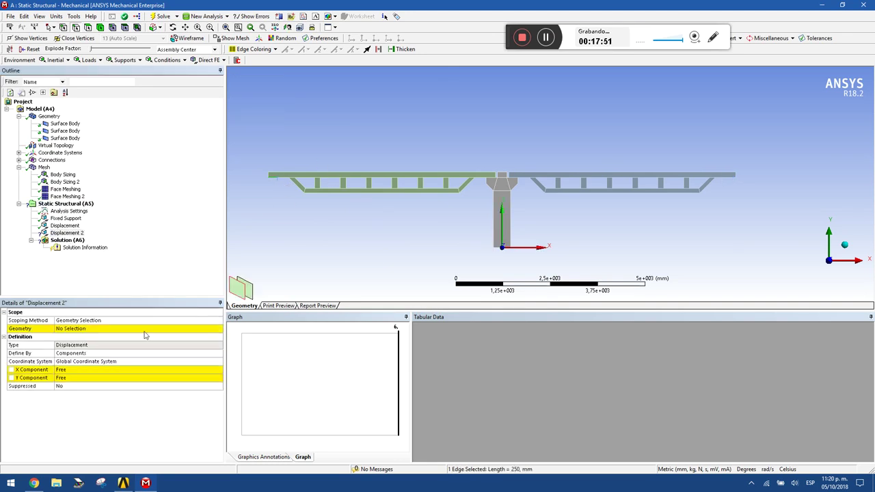
click(83, 329)
click(84, 329)
Step: Set the X and Y components of the left girder's displacement support to 0 mm
click(93, 369)
click(85, 378)
key(Return)
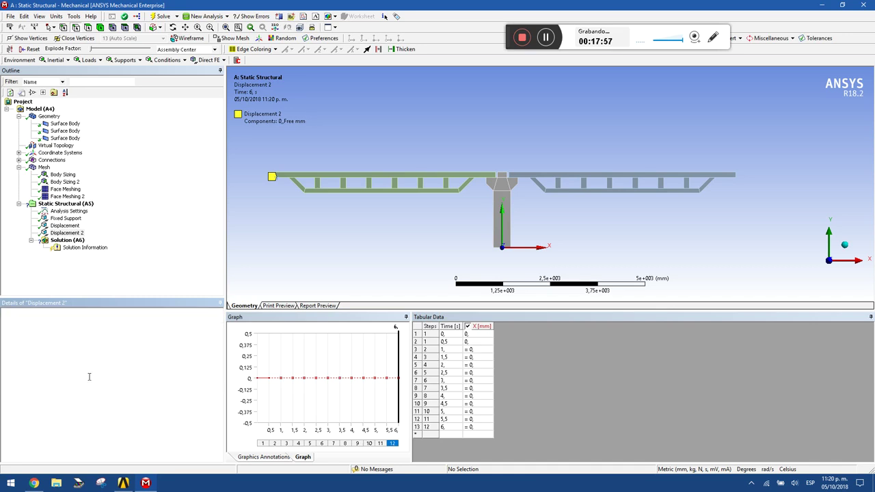
click(65, 204)
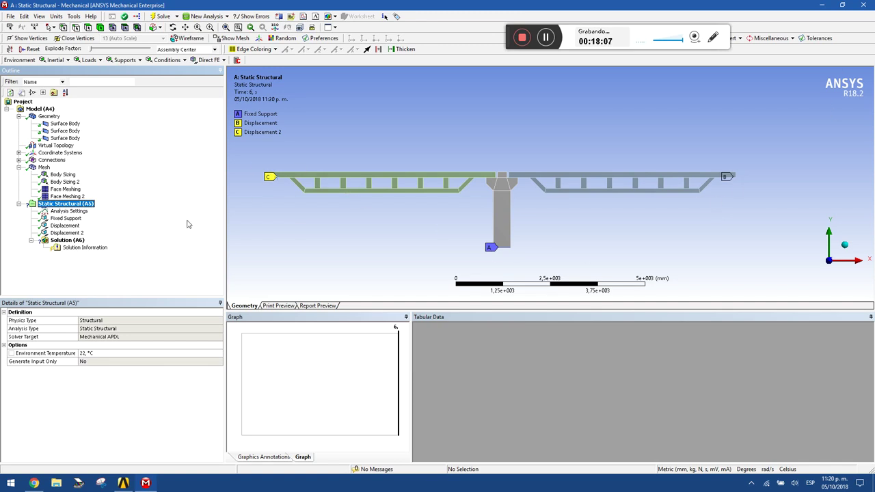
click(64, 234)
Step: Add a force scoped to the first and fourth 1000 mm top-edge segments of the left girder, counted from its outer end
click(64, 213)
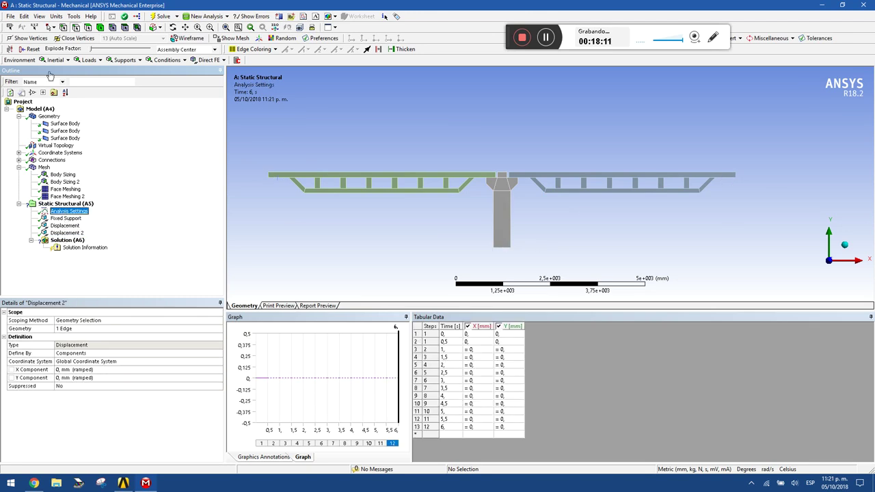
click(89, 60)
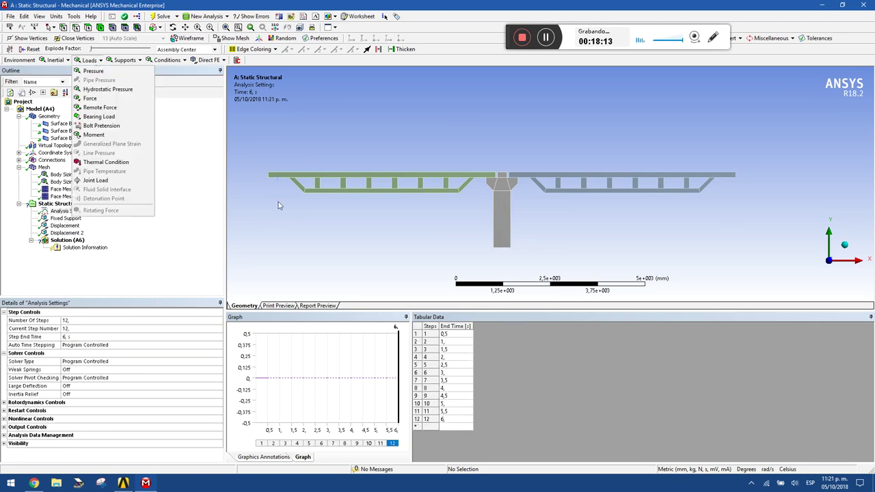
click(103, 100)
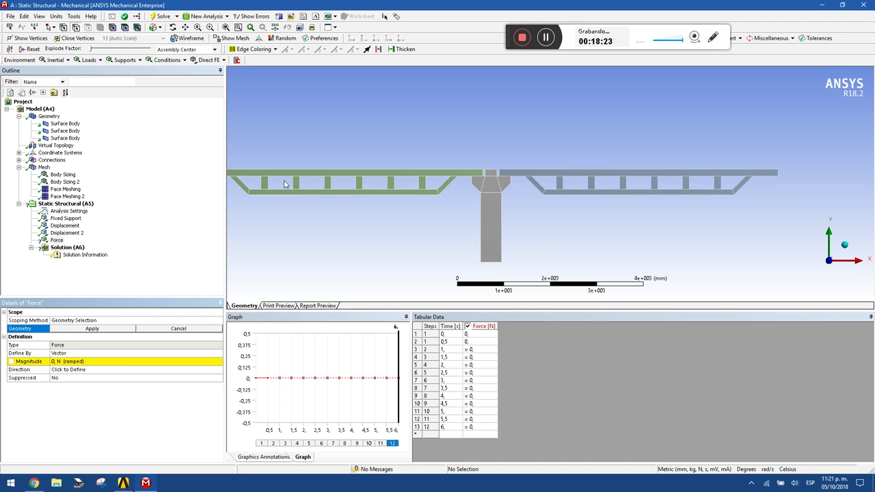
scroll(284, 181, up, 2)
click(308, 198)
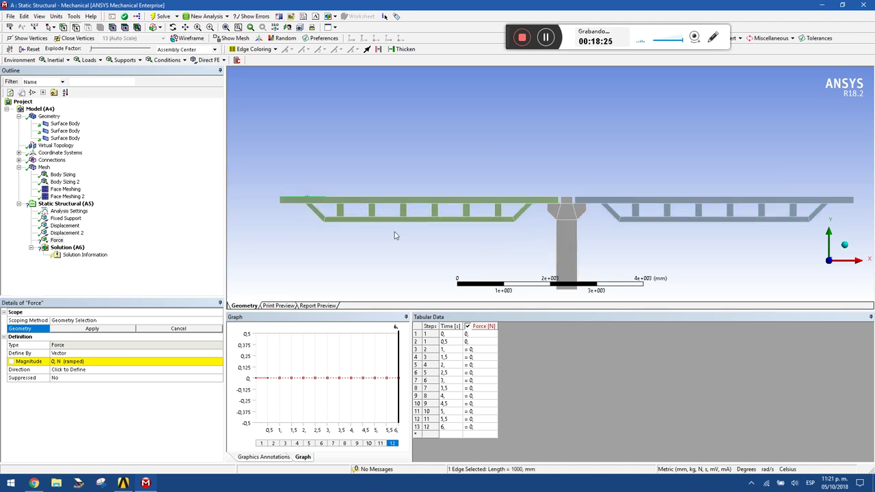
ctrl+click(433, 199)
click(92, 329)
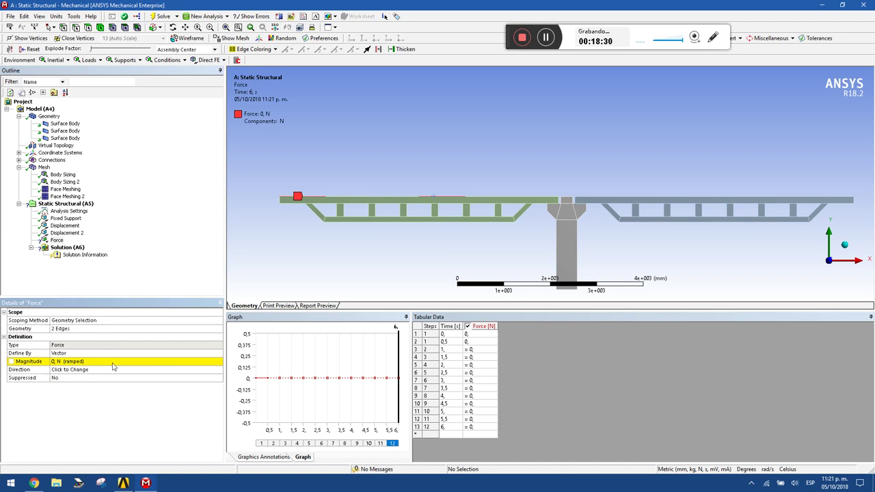
Step: Define the force on the first and fourth segments by components, with tabular data for its Y component
click(74, 353)
click(219, 355)
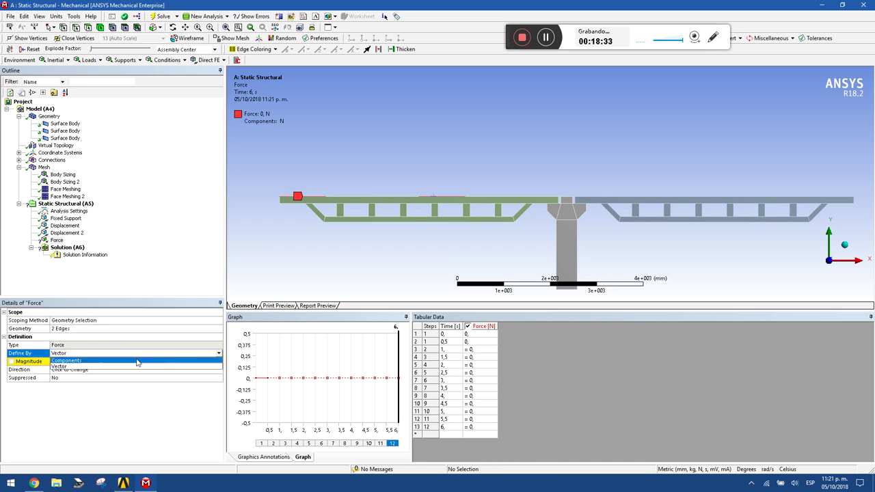
click(133, 364)
click(212, 378)
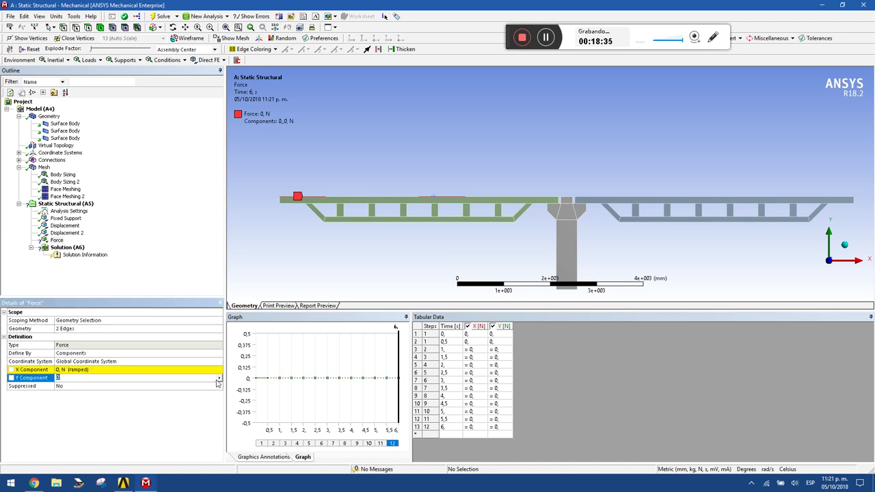
click(219, 378)
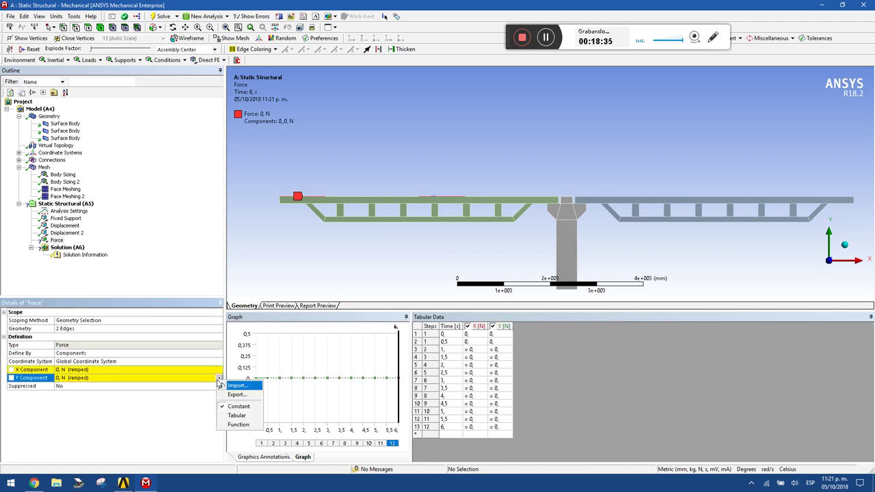
click(239, 416)
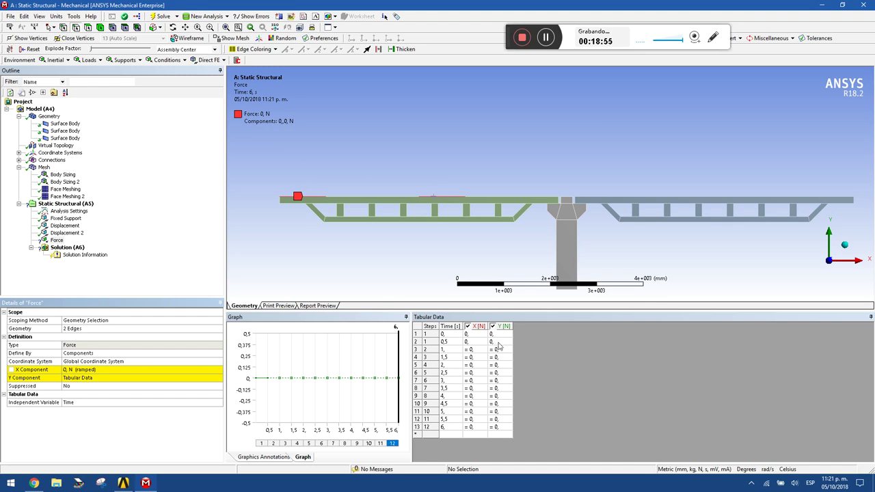
Step: Set the tabular Y force to -800 N at 0,5 s and 0 N at 1 s
click(499, 344)
text(-)
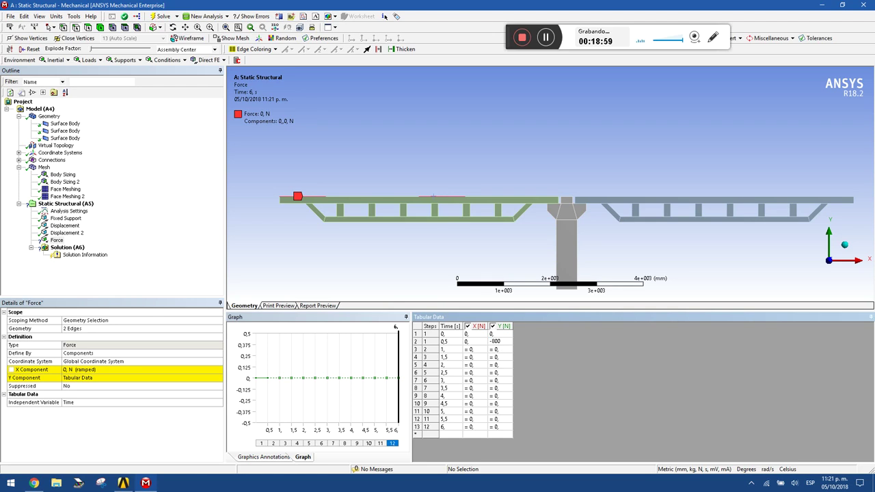
text(800)
key(Return)
click(498, 351)
text(0)
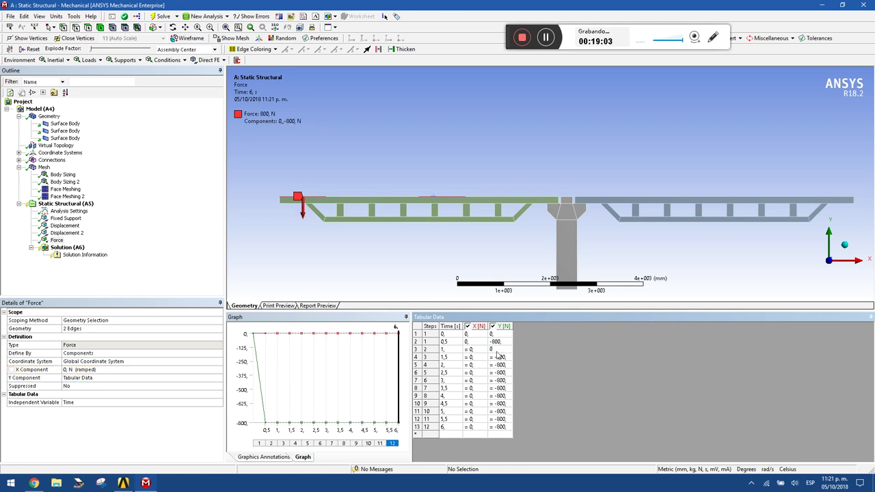
key(Return)
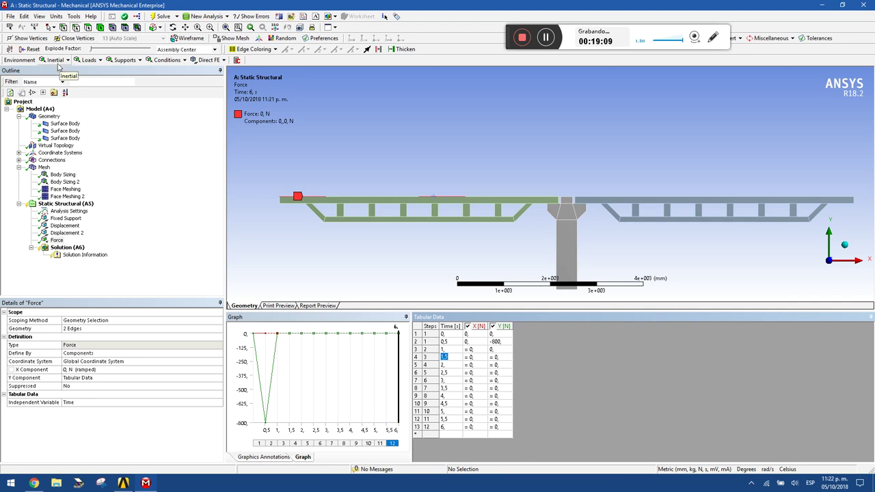
Step: Add a second force scoped to the second and fifth top-edge segments of the left girder, counted from its outer end
click(89, 60)
click(112, 103)
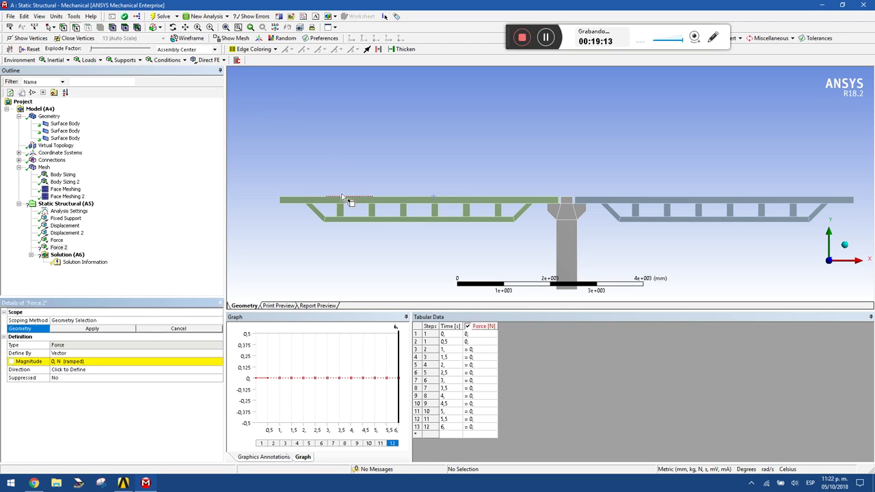
click(402, 200)
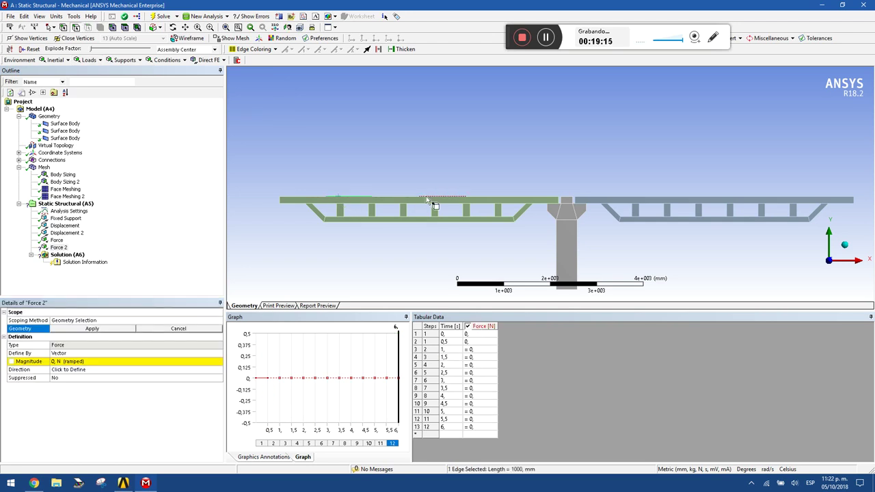
ctrl+click(481, 198)
click(77, 330)
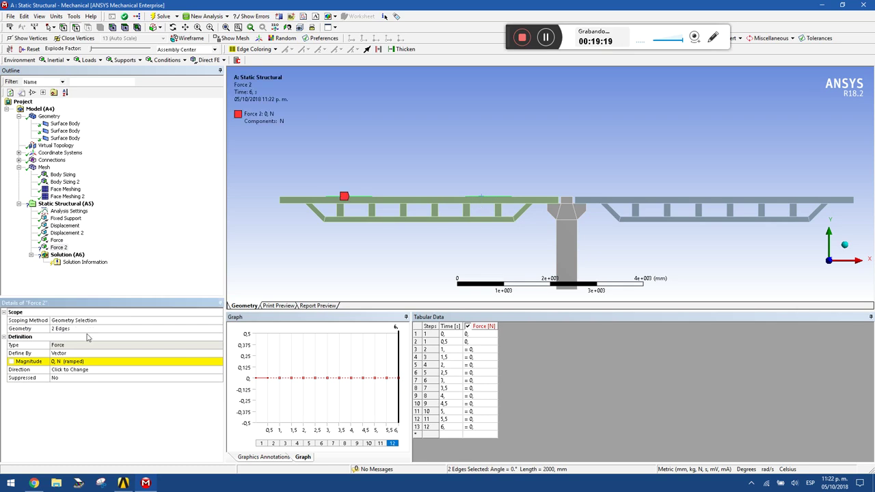
Step: Define the second force by components, with tabular data for its Y component
click(171, 353)
click(217, 354)
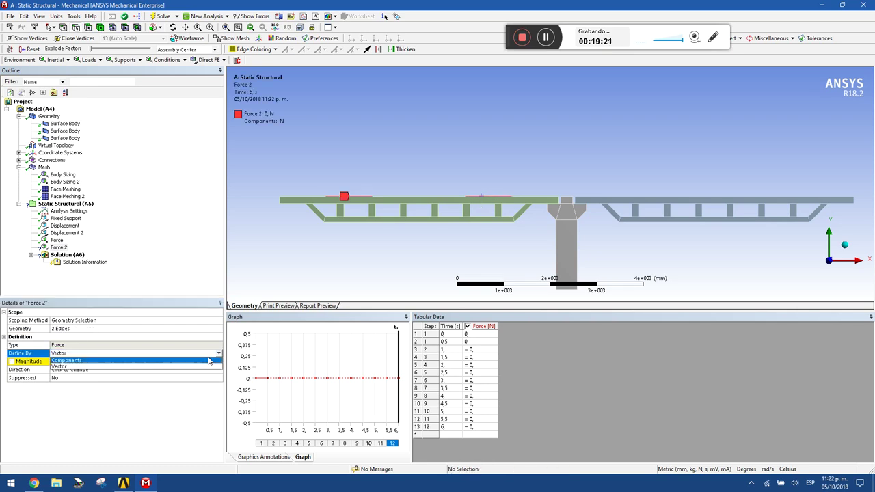
click(169, 367)
click(217, 378)
click(219, 378)
click(236, 415)
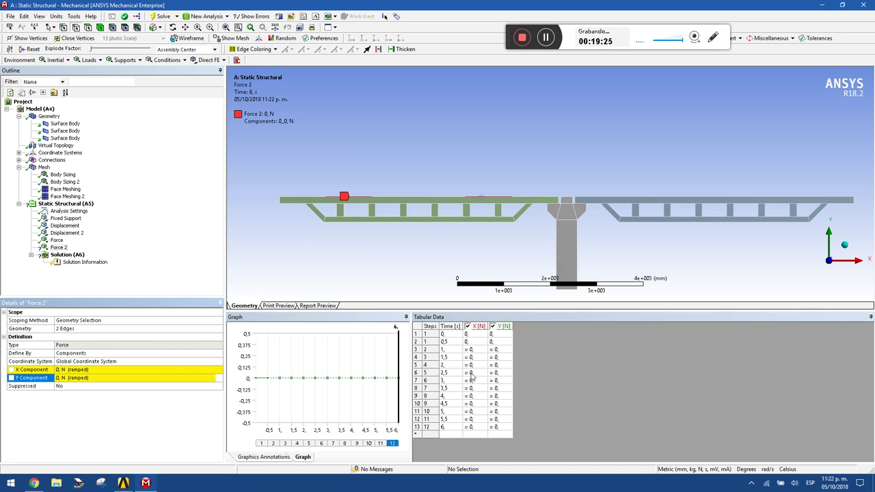
Step: Set the second force's tabular Y component to -800 N at 1 s and 0 N at 1,5 s
click(494, 350)
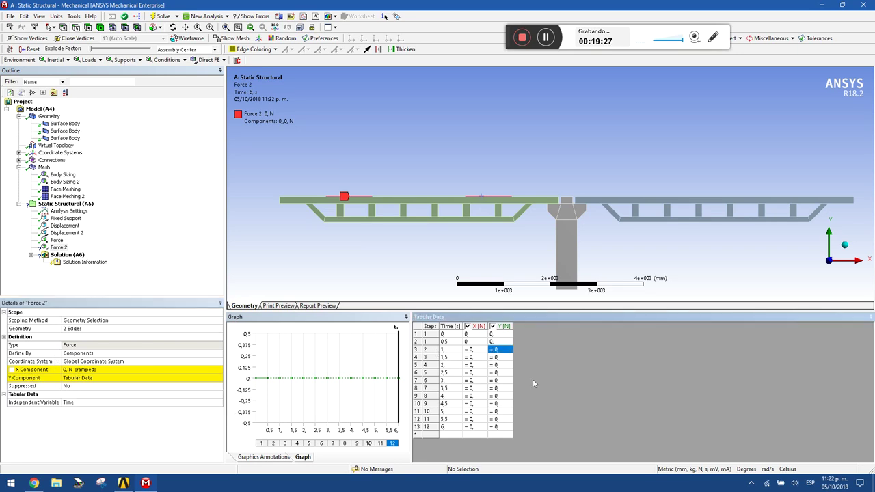
text(-800)
key(Return)
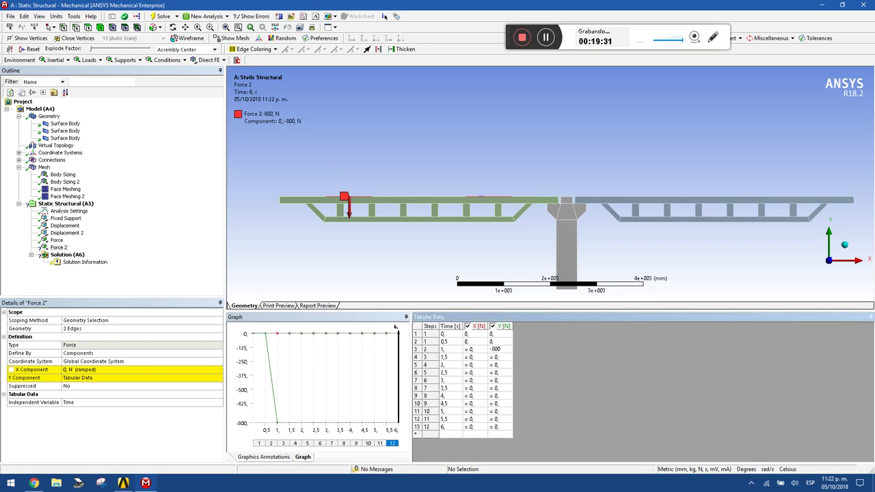
click(502, 359)
text(0)
key(Return)
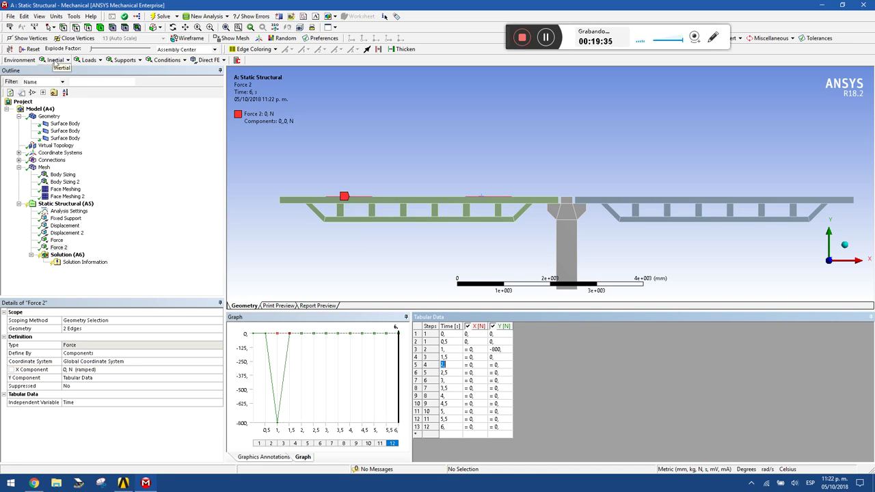
Step: Add a third force scoped to the third and sixth top-edge segments of the left girder, counted from its outer end
click(89, 60)
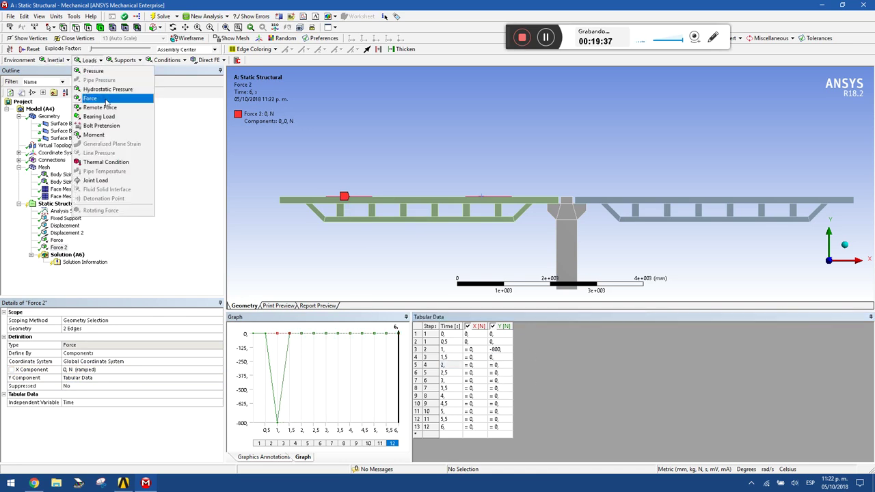
click(91, 98)
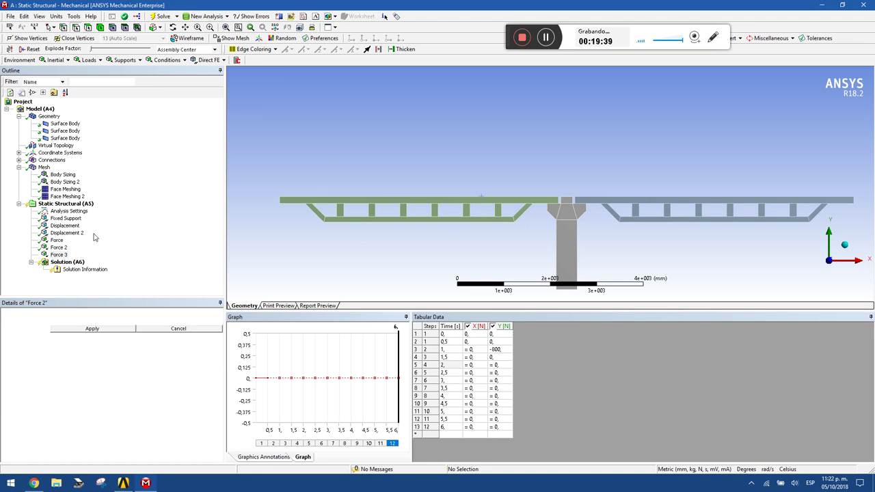
click(407, 200)
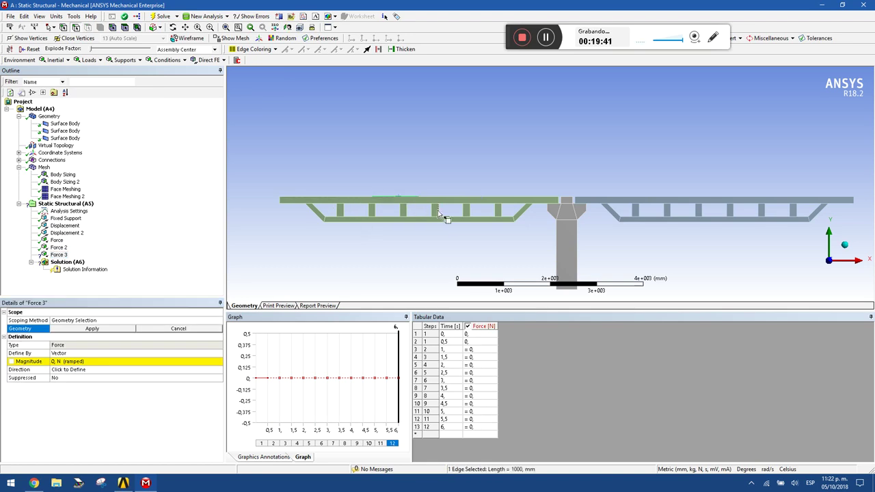
ctrl+click(527, 202)
click(99, 329)
Step: Define the third force by components, with tabular data for its Y component
click(141, 352)
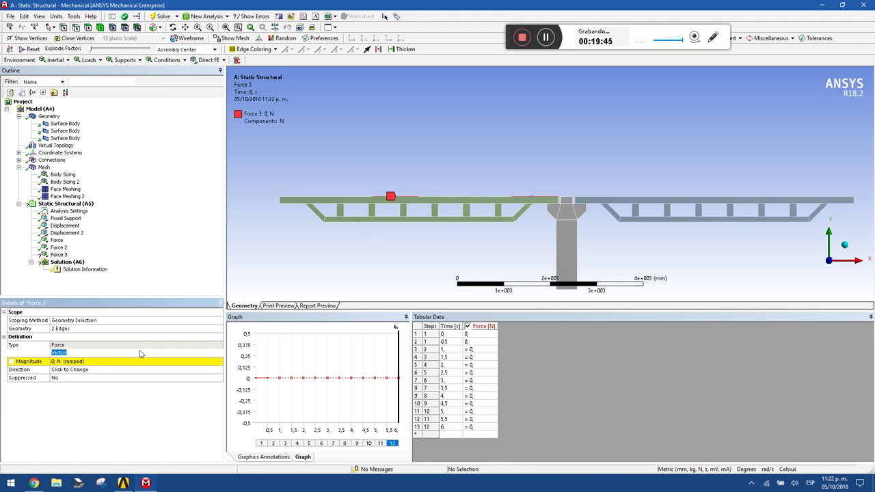
click(219, 354)
click(147, 369)
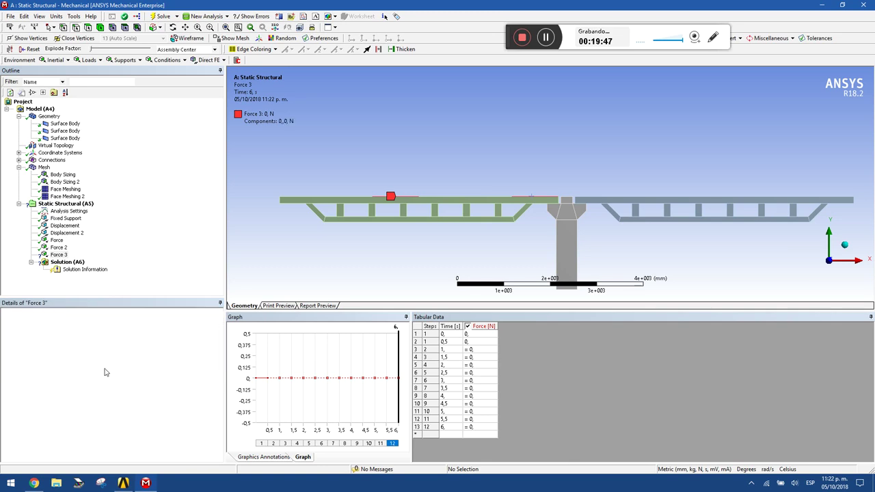
click(217, 378)
click(218, 378)
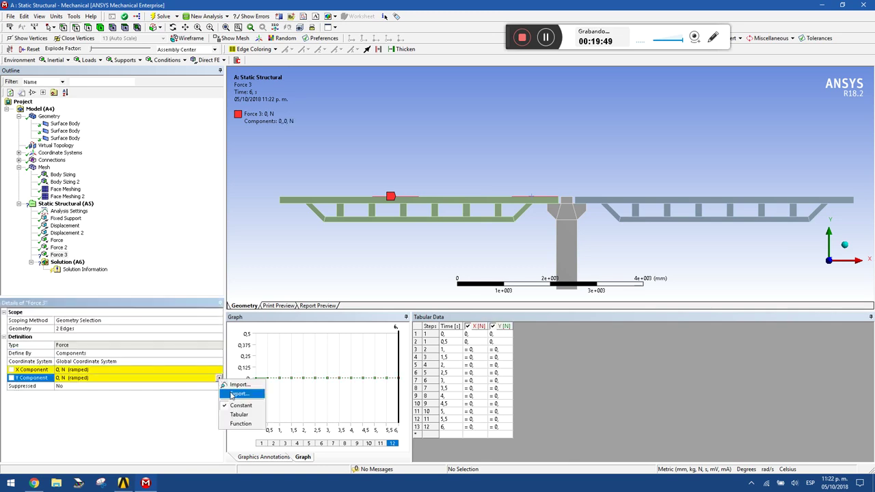
click(235, 416)
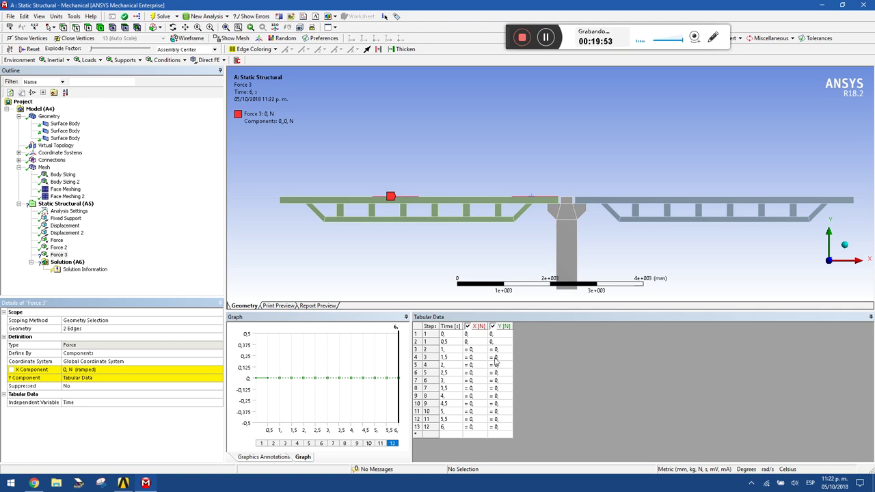
Step: Set the third force's tabular Y component to -800 N at 1,5 s and 0 N at 1 s and 2 s
click(495, 357)
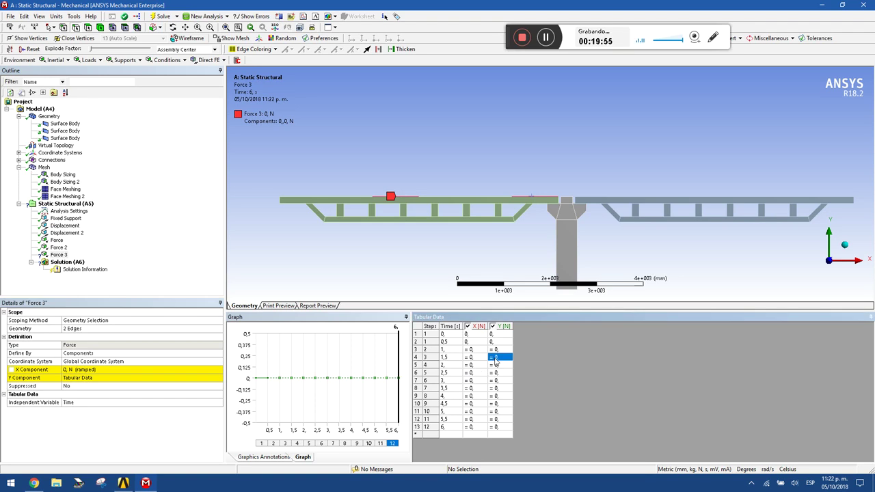
text(-800)
key(Return)
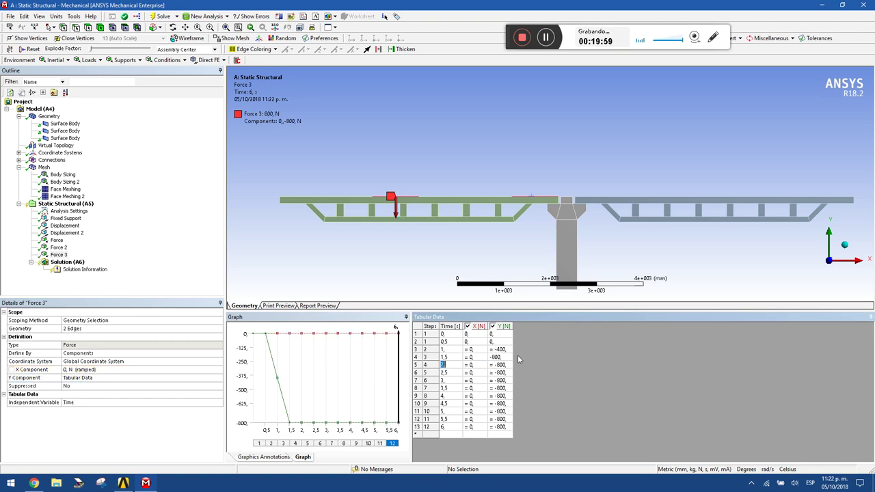
click(505, 349)
text(0)
key(Return)
click(503, 366)
text(0)
key(Return)
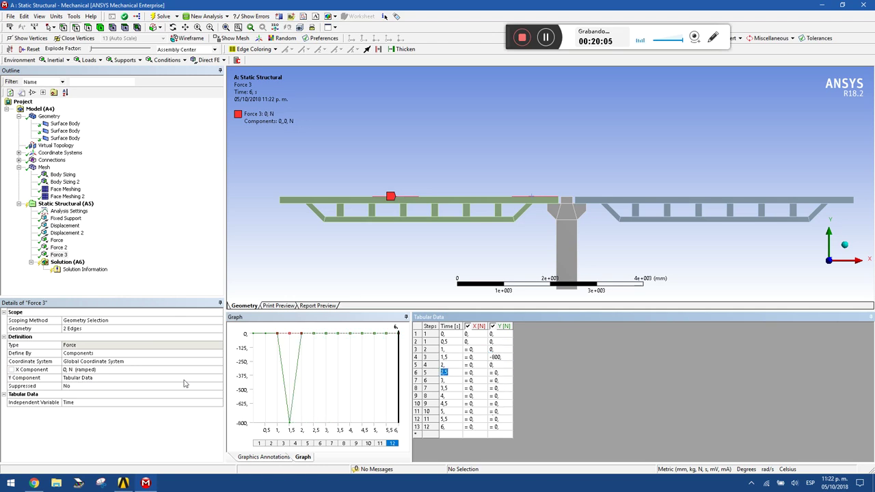
Step: Add a fourth force scoped to the left girder's fourth top-edge segment from its outer end and the right girder's first segment beside the pier
click(88, 60)
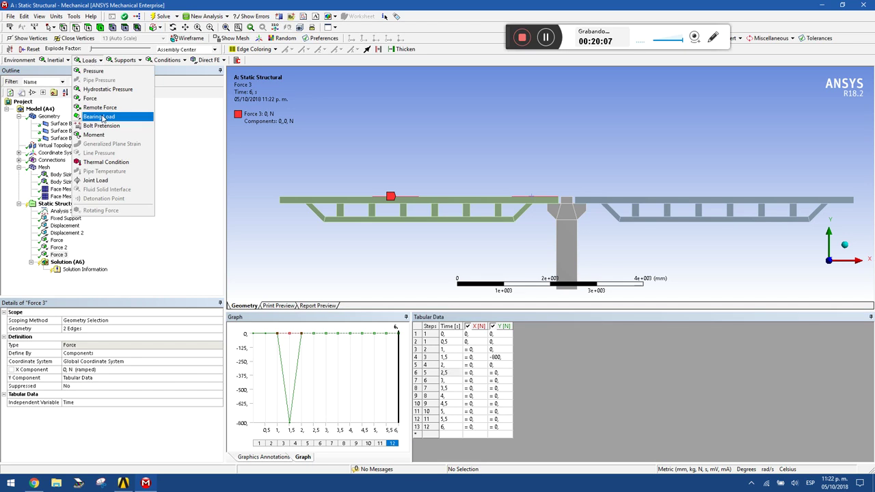
click(91, 99)
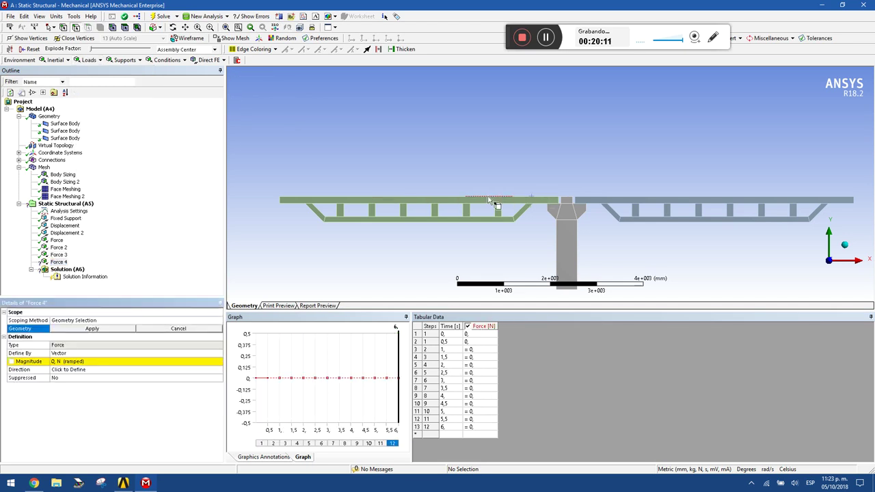
click(451, 200)
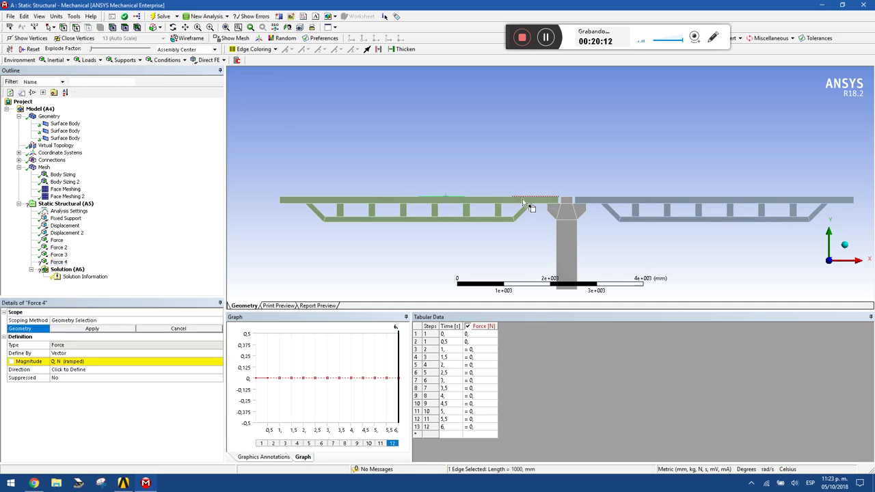
ctrl+click(614, 199)
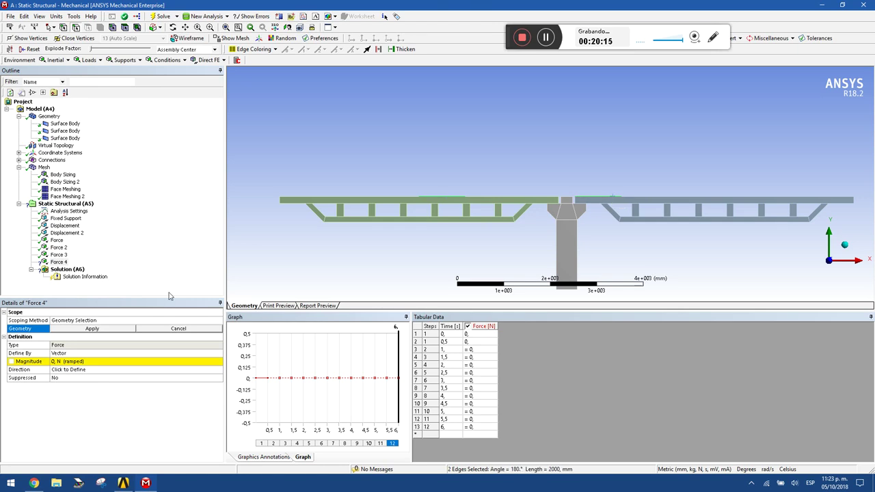
click(107, 331)
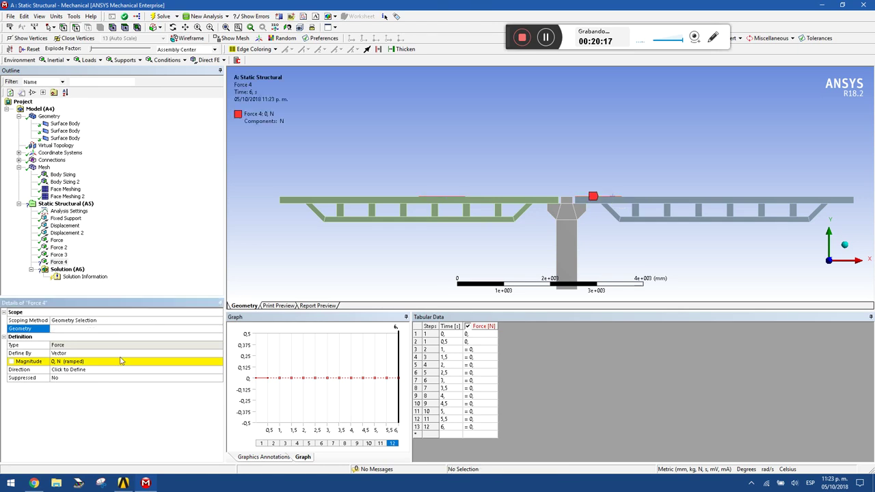
Step: Define the fourth force by components, with tabular data for its Y component
click(219, 354)
click(219, 354)
click(110, 367)
click(205, 378)
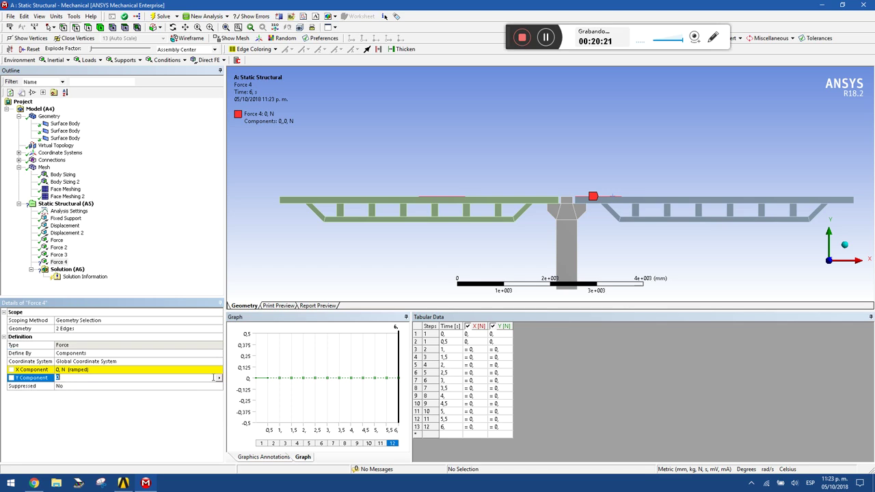
click(219, 381)
click(239, 413)
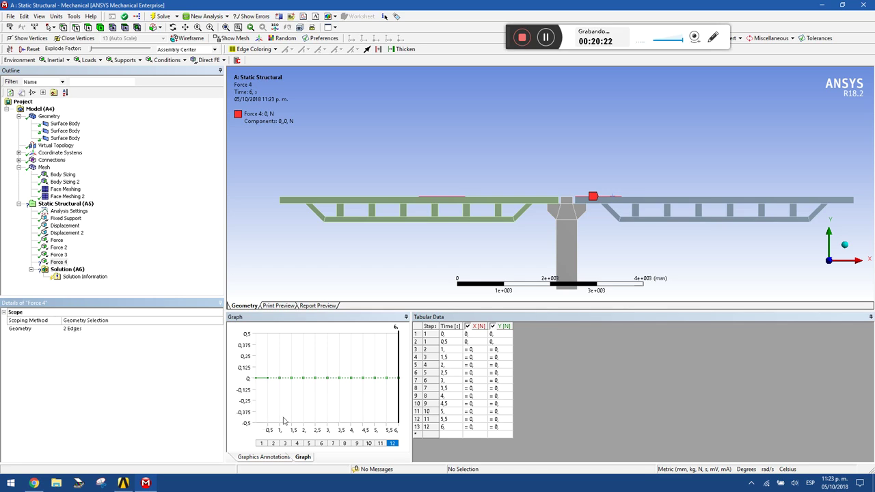
Step: Set the fourth force's tabular Y component to -800 N at 2 s and 0 N at 1,5 s and 2,5 s
click(497, 367)
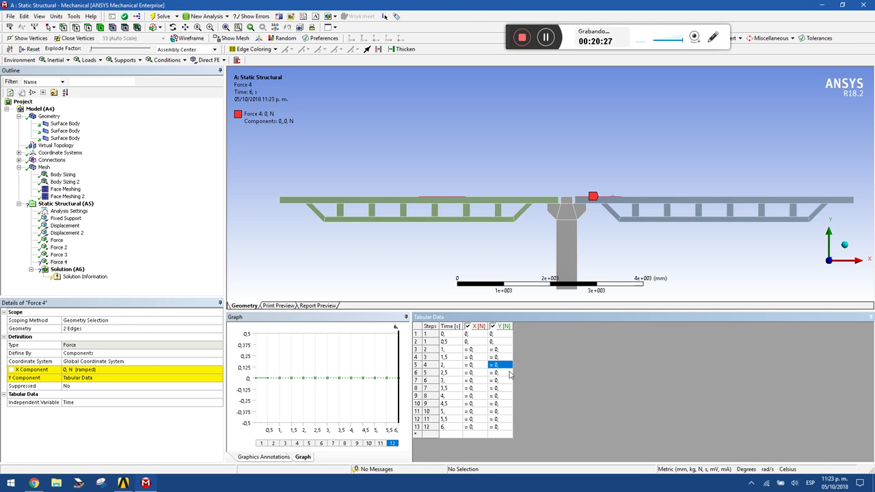
text(-800)
key(Return)
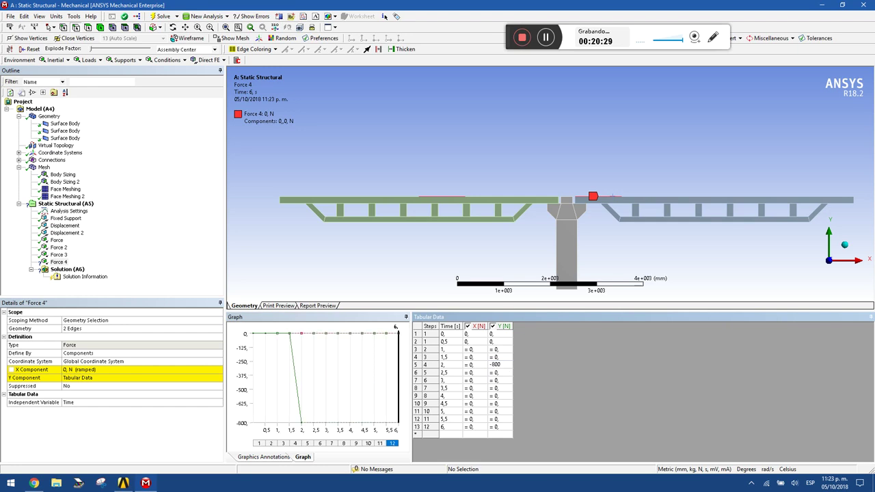
click(504, 357)
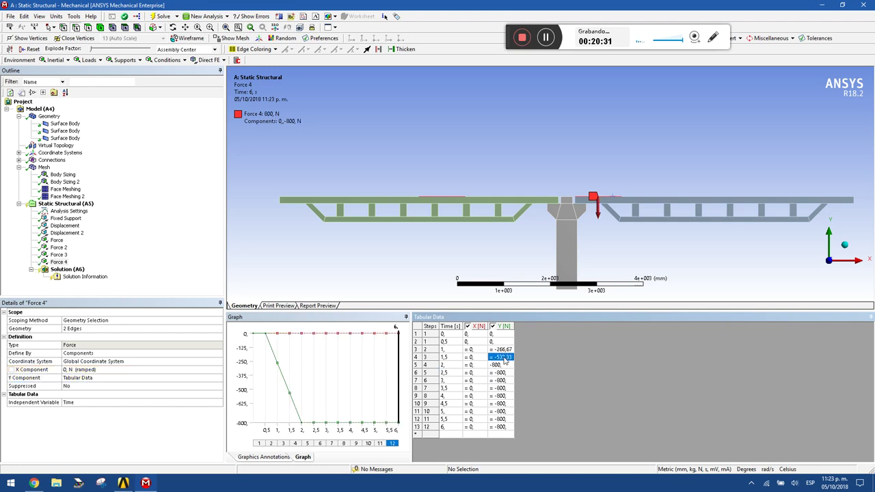
text(0)
key(Return)
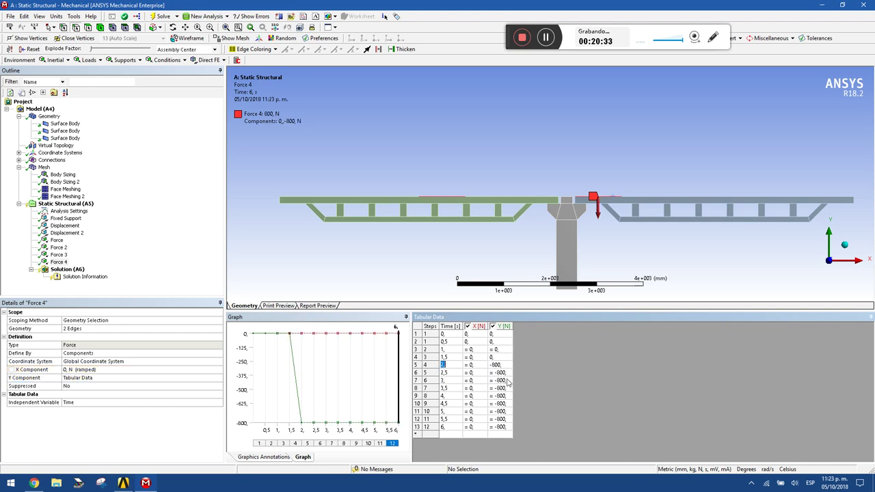
click(500, 373)
text(0)
key(Return)
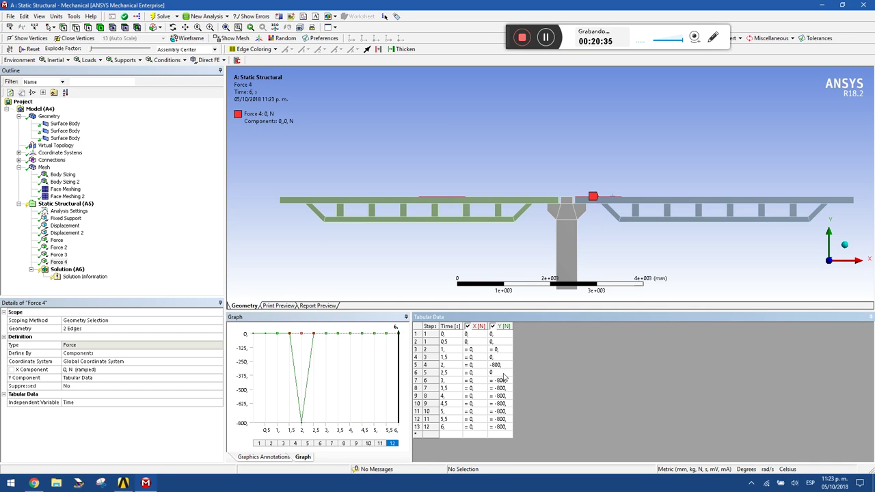
Step: Add a fifth force scoped to the left girder's fifth top-edge segment from its outer end and the right girder's second segment from the pier
click(86, 59)
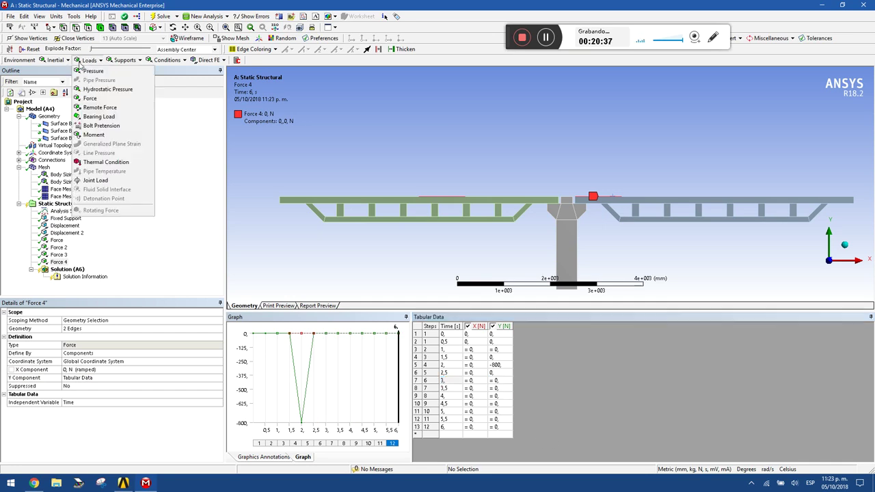
click(91, 101)
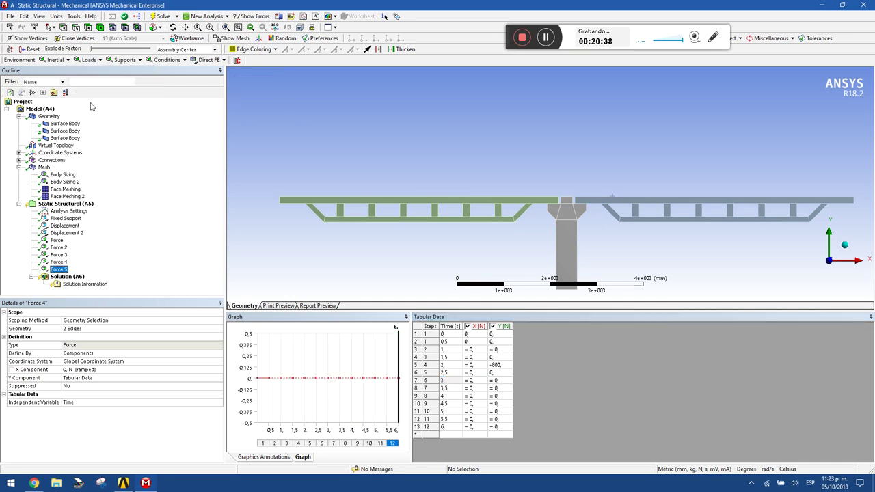
click(492, 201)
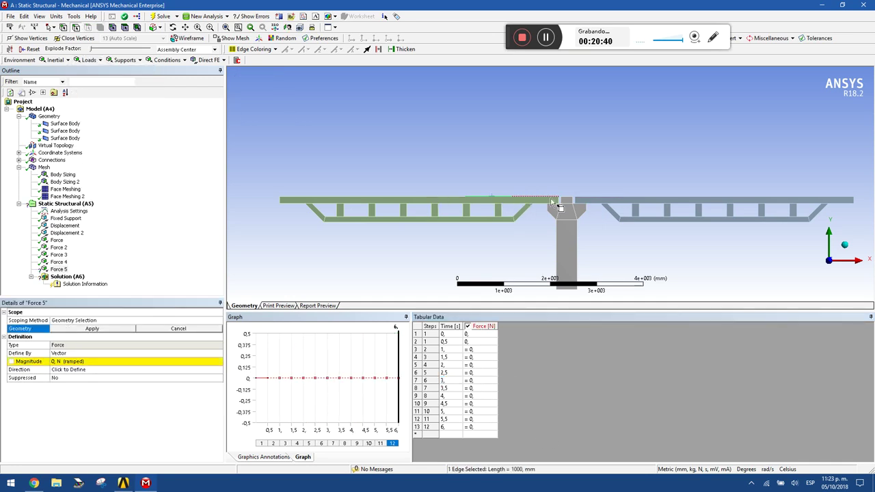
ctrl+click(646, 199)
click(80, 331)
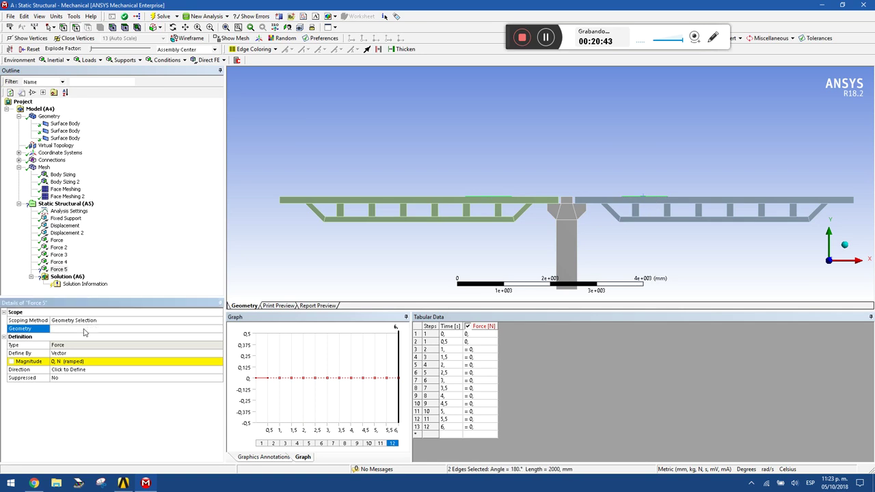
Step: Define the fifth force by components, with tabular data for its Y component
click(166, 353)
click(168, 353)
click(169, 361)
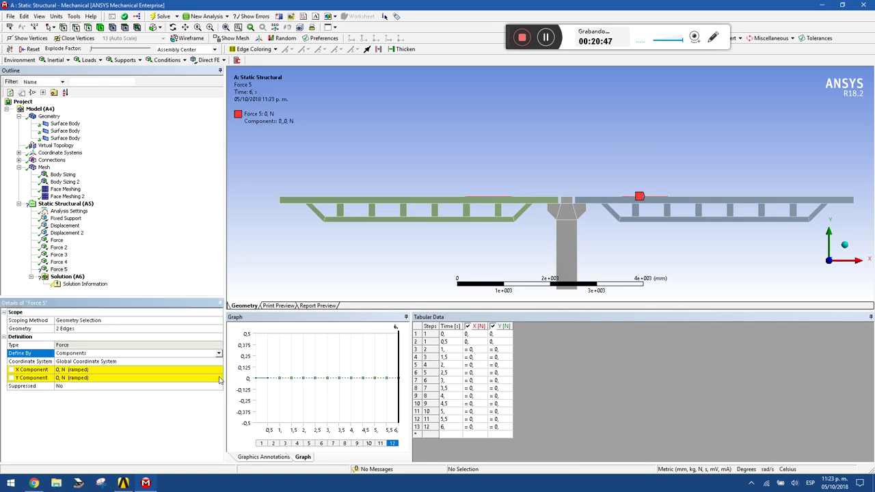
click(220, 380)
click(220, 379)
click(248, 415)
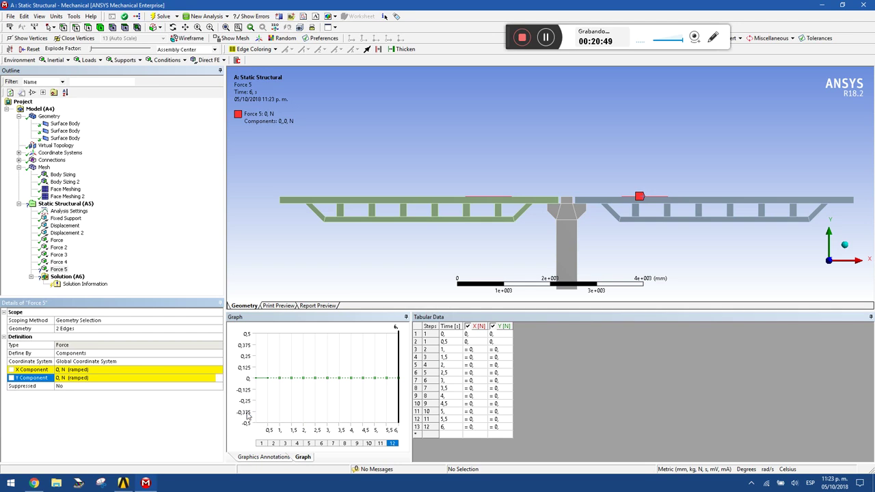
Step: Set the fifth force's tabular Y component to -800 N at 2,5 s and 0 N at 2 s and 3 s
click(498, 374)
text(-800)
key(Return)
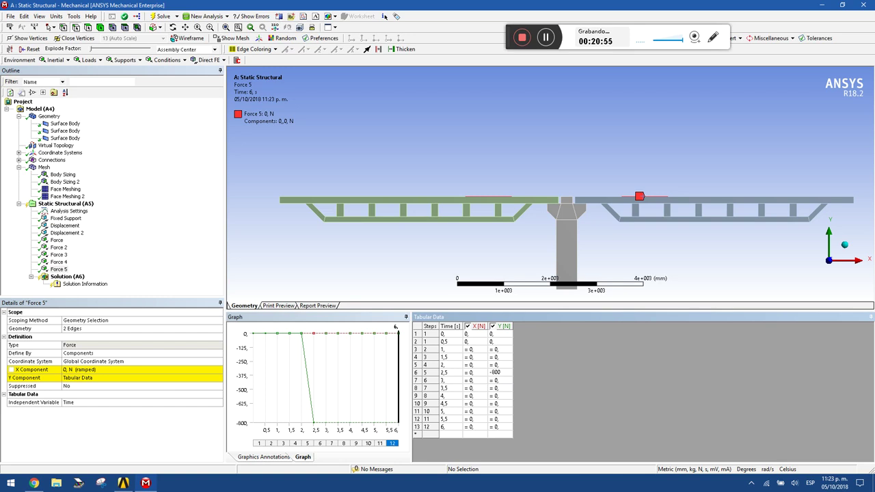
click(511, 367)
text(0)
click(502, 381)
text(0)
key(Return)
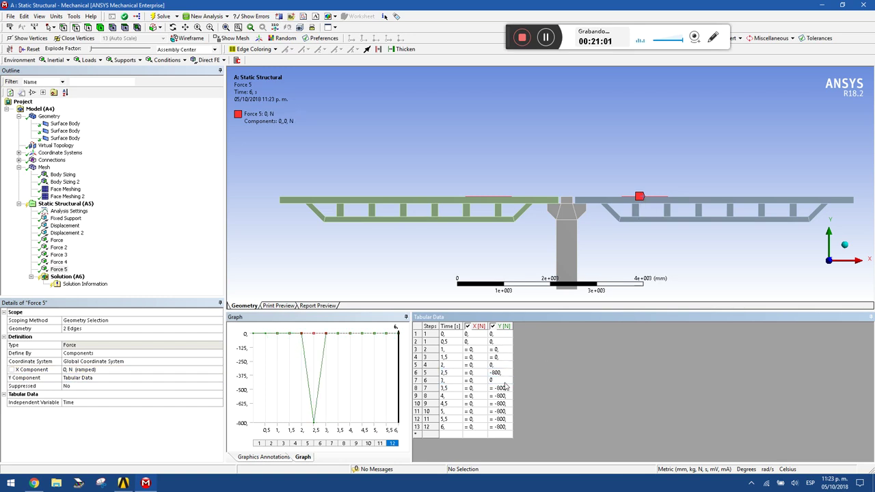
Step: Add a sixth force scoped to the left girder's top-edge segment beside the pier and the right girder's third segment from the pier
click(89, 60)
click(91, 99)
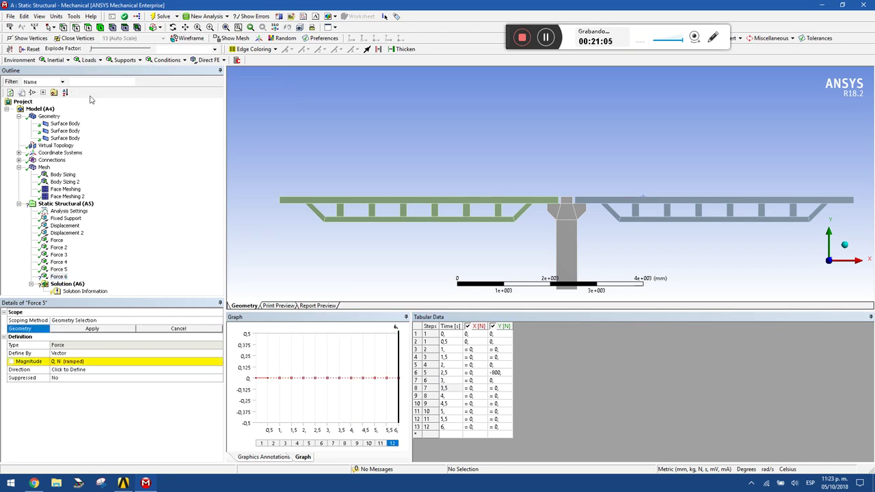
click(533, 199)
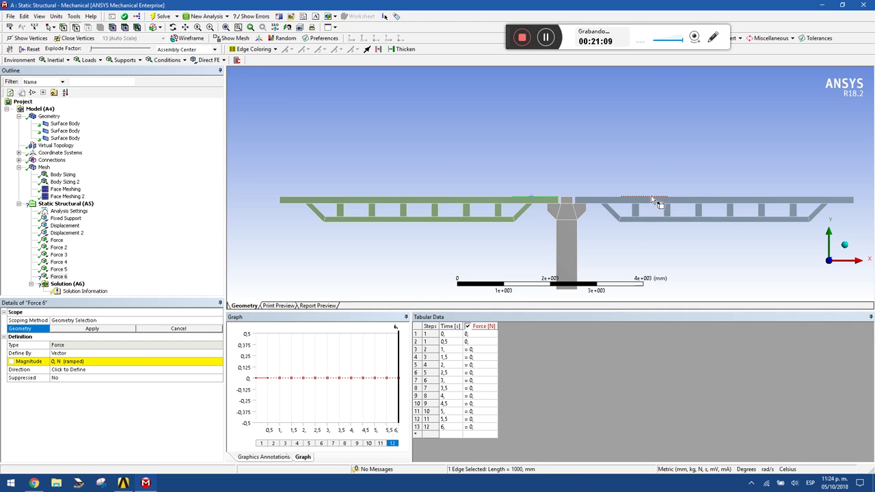
ctrl+click(678, 198)
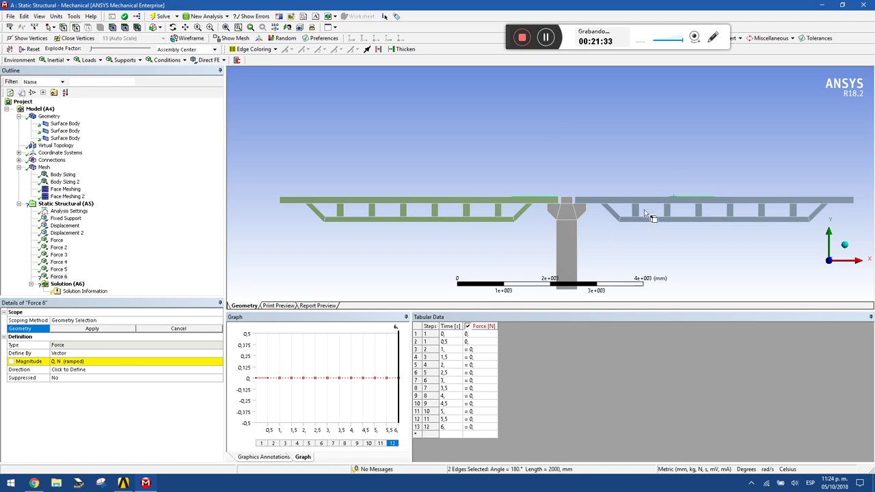
click(89, 329)
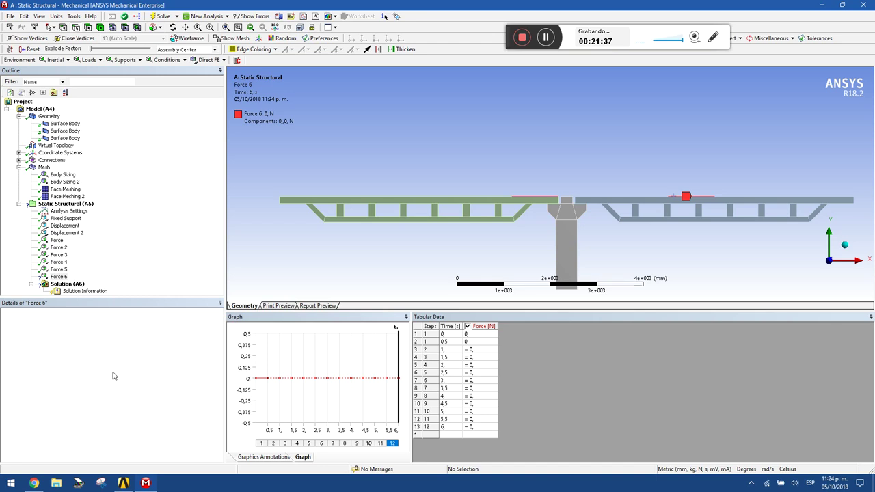
Step: Make the sixth force's Y component tabular, with -800 N at 3 s and 0 N at 2,5 s and 3,5 s
click(218, 378)
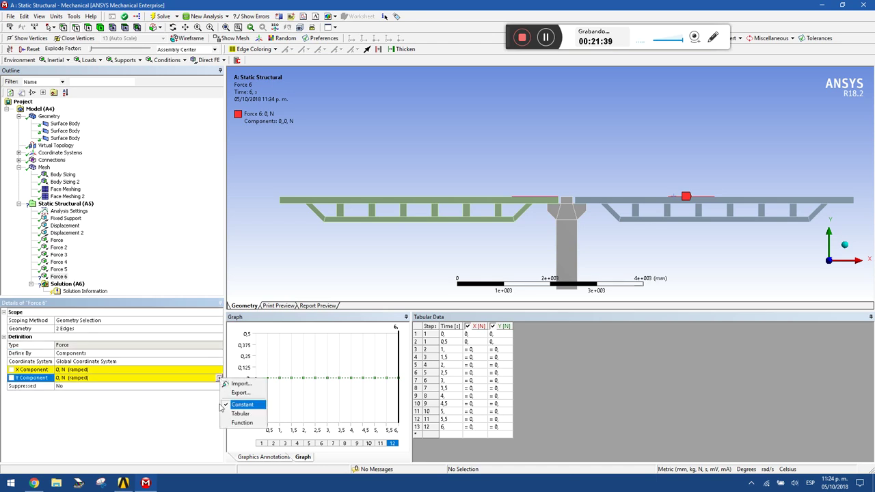
click(239, 414)
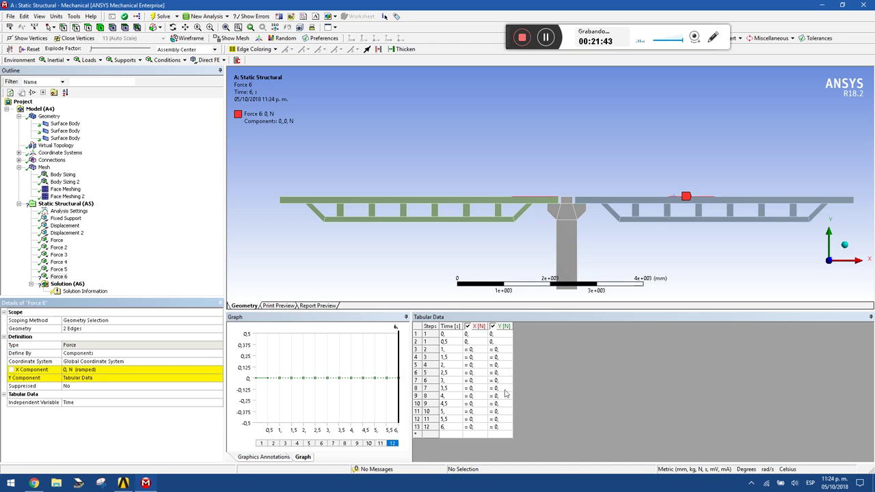
click(497, 381)
text(-)
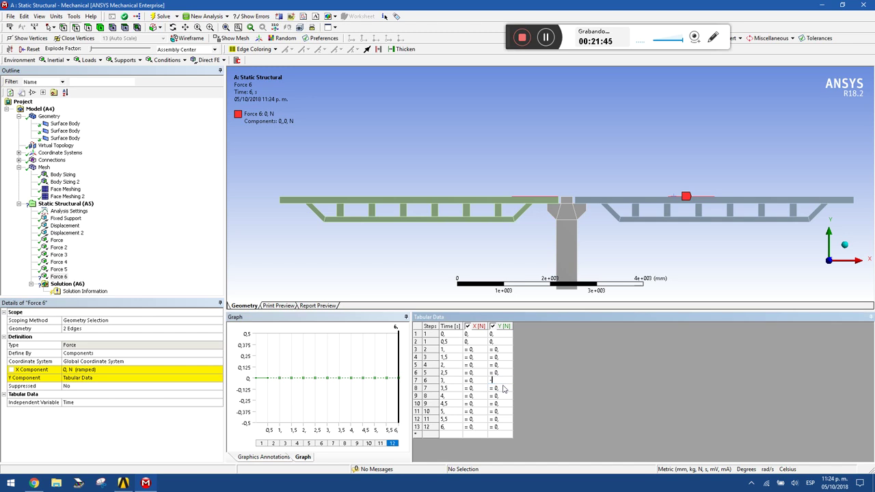
text(800)
key(Return)
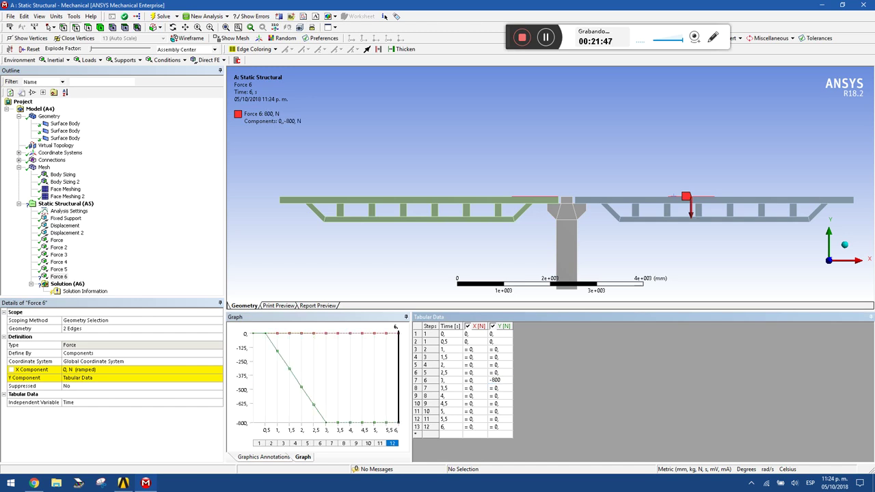
click(505, 373)
text(0)
key(Return)
click(507, 389)
text(0)
key(Return)
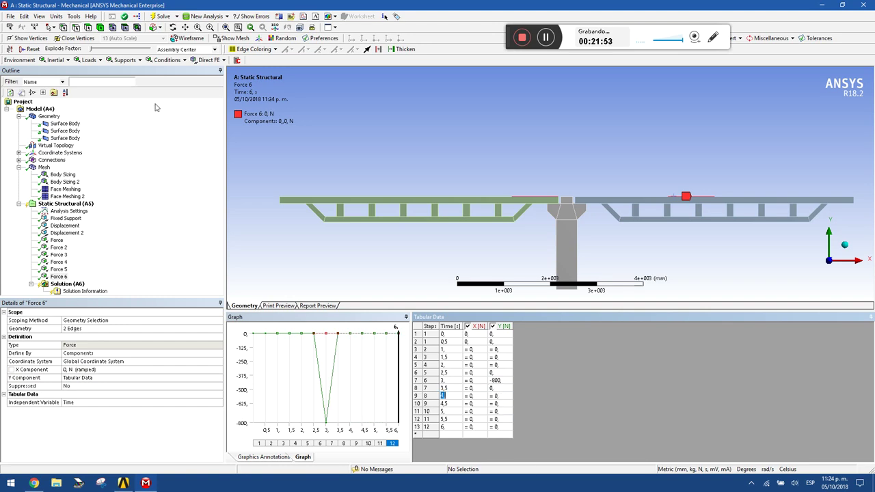
Step: Add a seventh force scoped to the right girder's top-edge segment beside the pier and its fourth segment from the pier
click(90, 60)
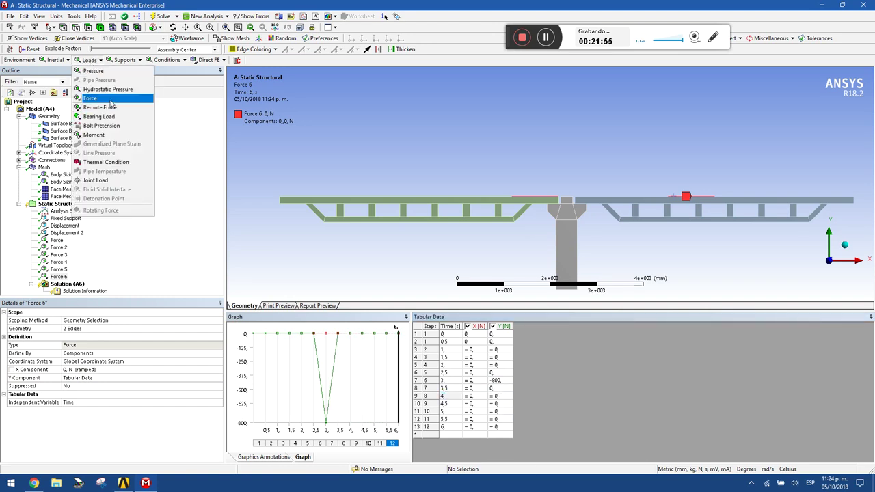
click(110, 100)
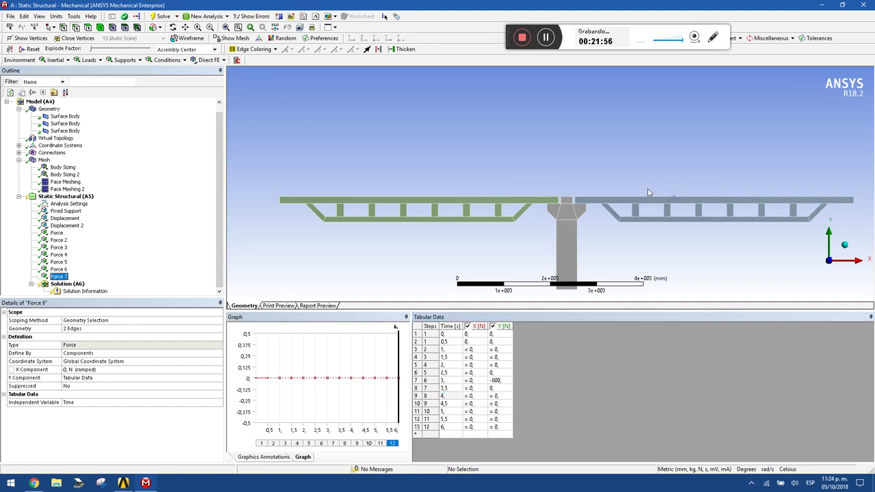
click(605, 199)
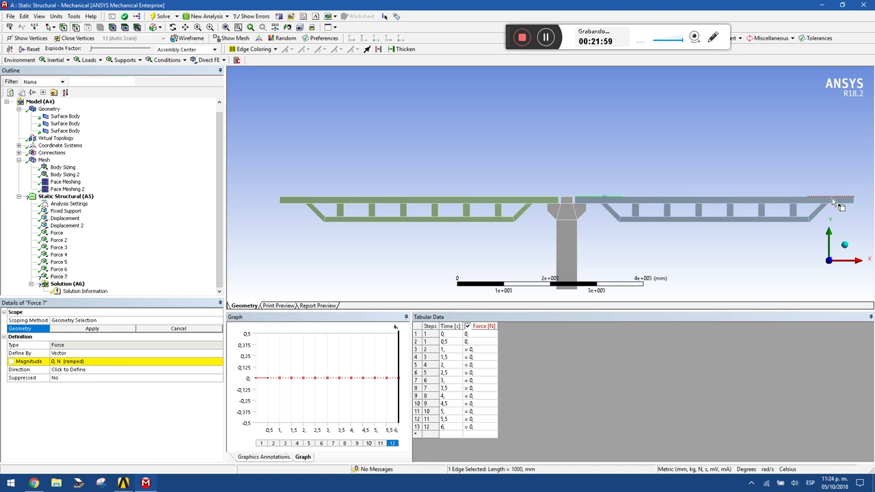
ctrl+click(753, 200)
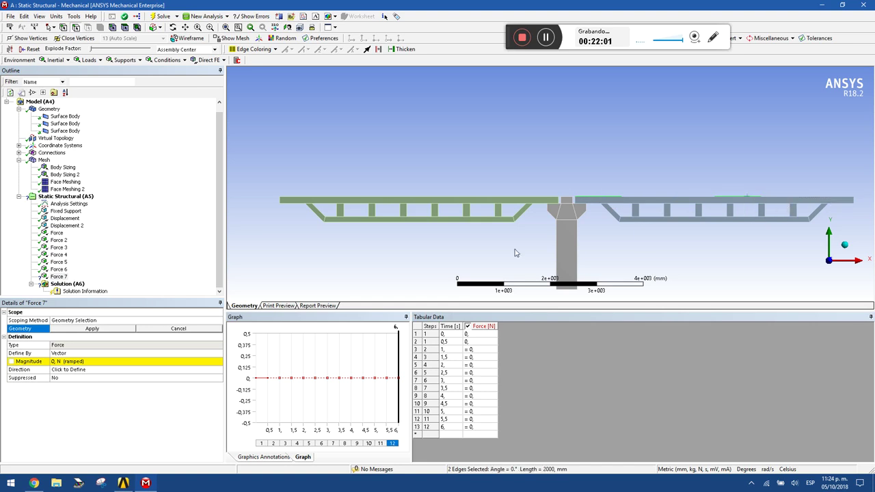
click(91, 330)
Step: Define the seventh force by components, with tabular data for its Y component
click(89, 353)
click(219, 353)
click(213, 369)
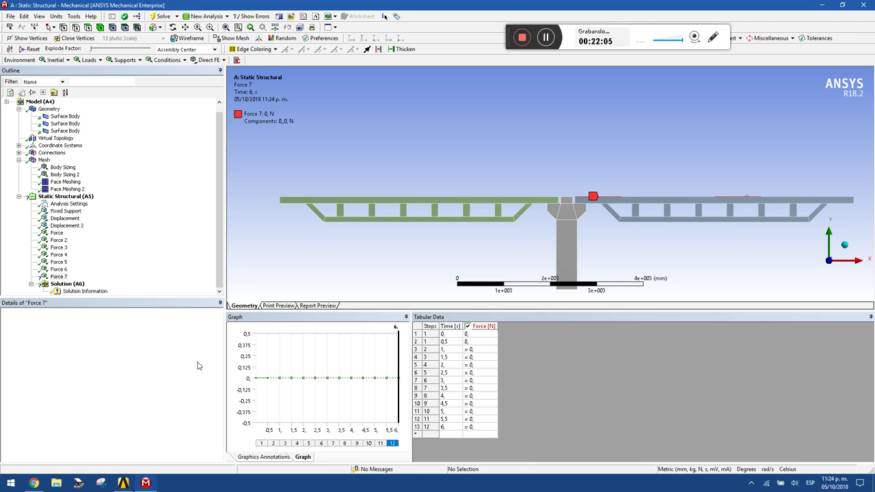
click(218, 378)
click(220, 379)
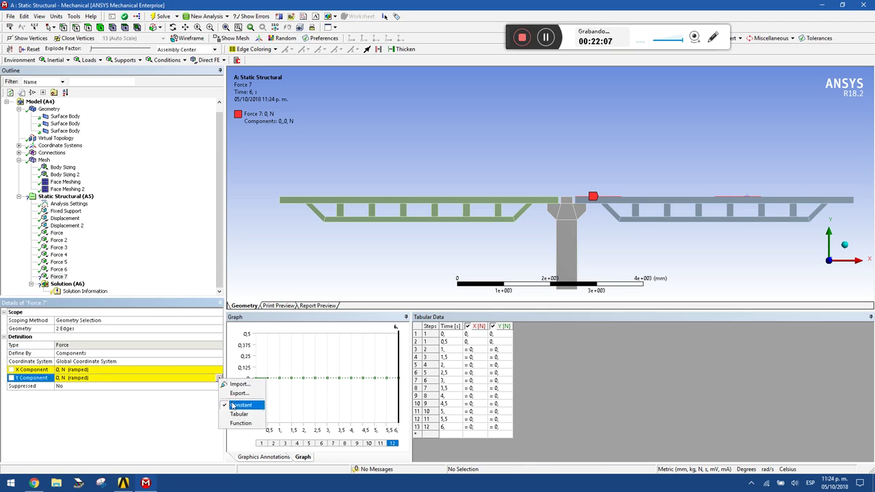
click(238, 414)
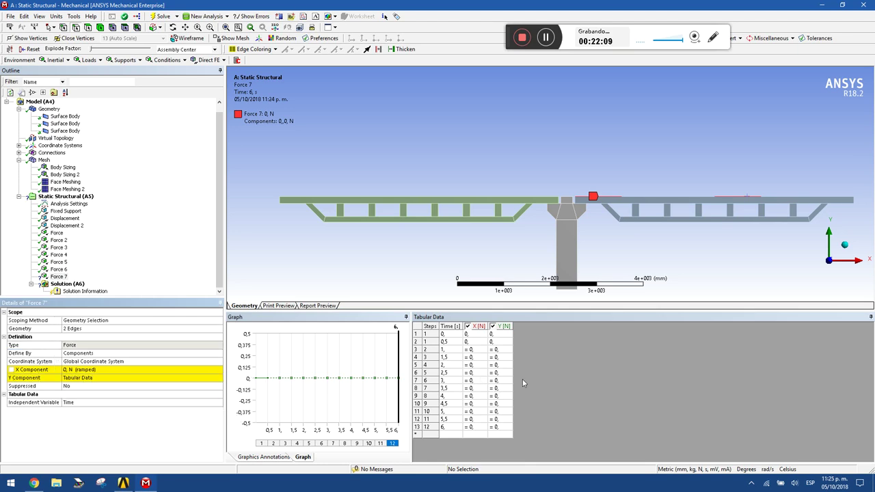
Step: Set the seventh force's tabular Y component to -800 N at 3,5 s and 0 N at 3 s and 4 s
click(499, 388)
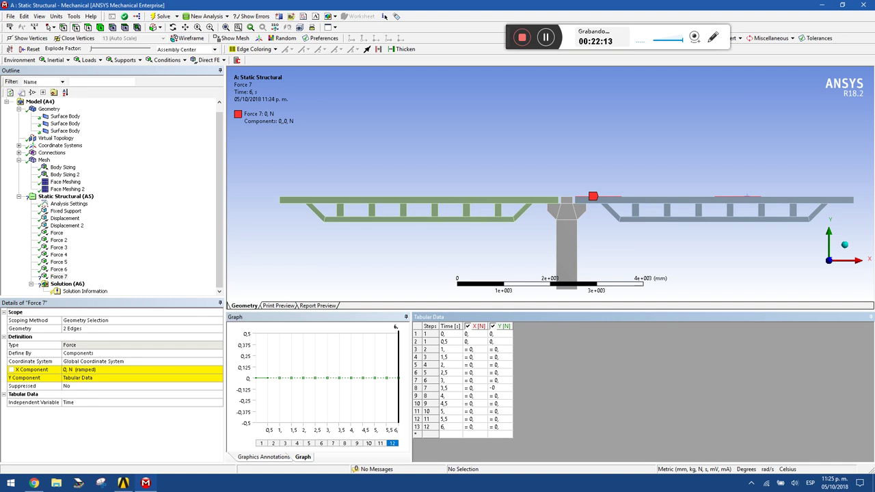
text(-800)
key(Return)
click(506, 381)
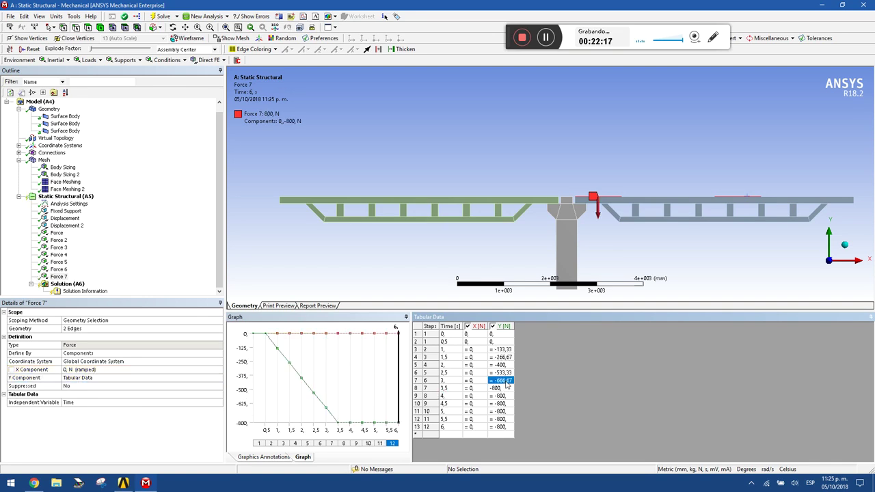
text(0)
key(Return)
click(502, 396)
text(0)
key(Return)
click(444, 404)
Step: Add an eighth force scoped to the right girder's second and fifth top-edge segments from the pier
click(83, 60)
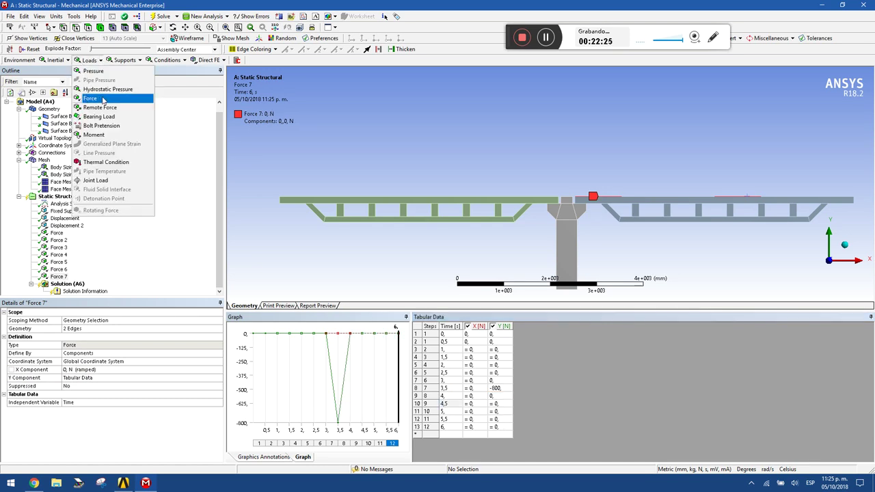
click(103, 100)
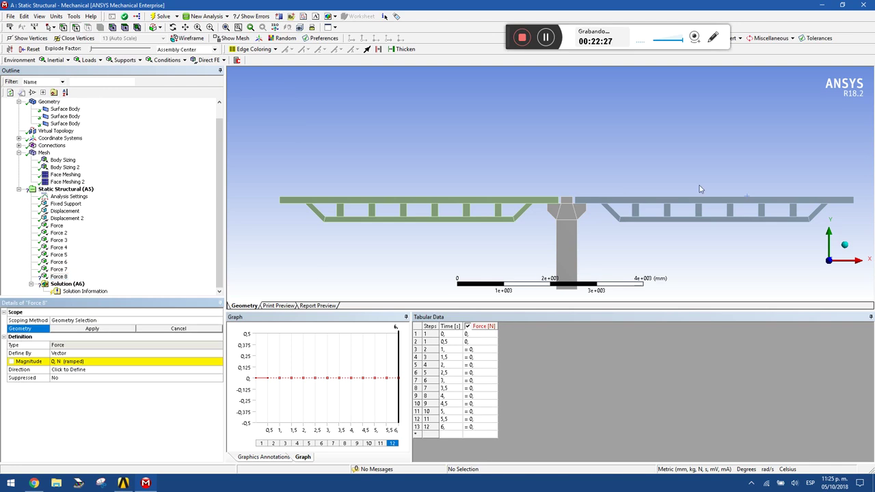
click(663, 201)
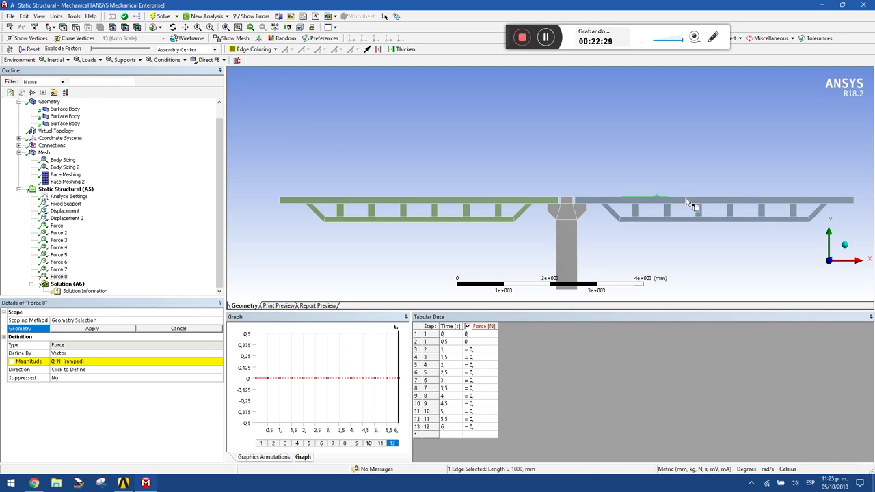
ctrl+click(790, 201)
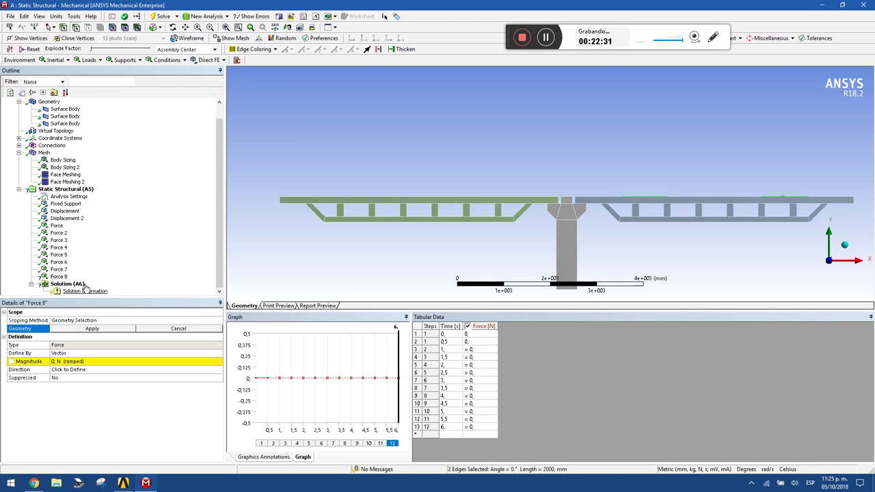
click(92, 330)
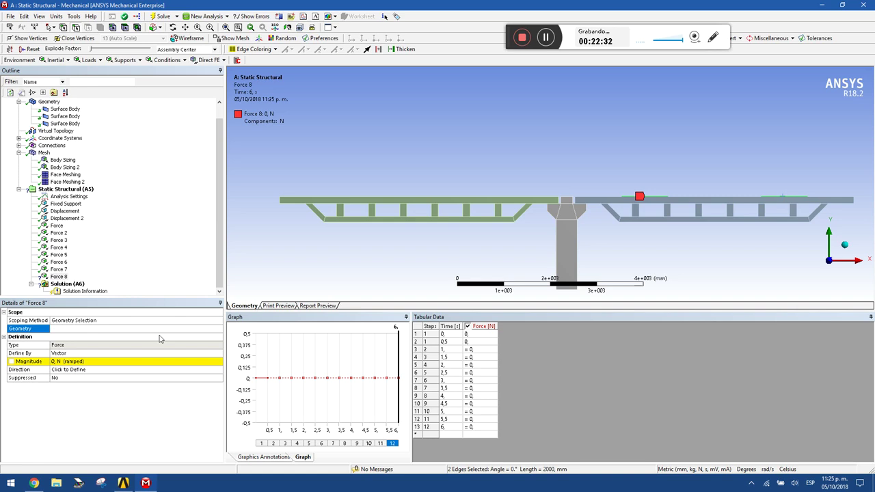
Step: Define the eighth force by components, with tabular data for its Y component
click(214, 355)
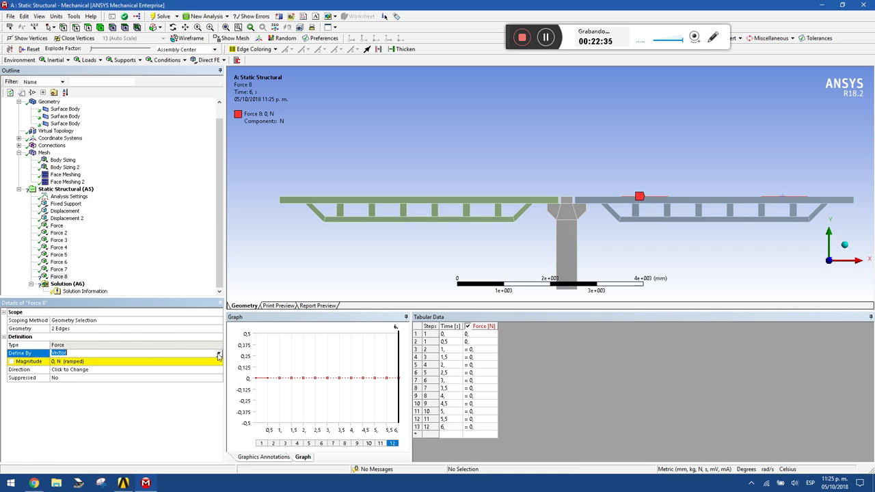
click(218, 354)
click(134, 361)
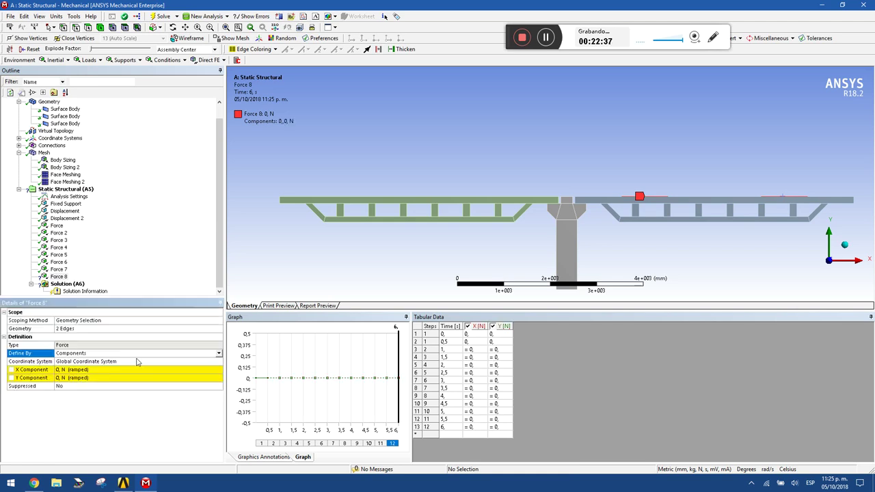
click(217, 381)
click(218, 380)
click(236, 414)
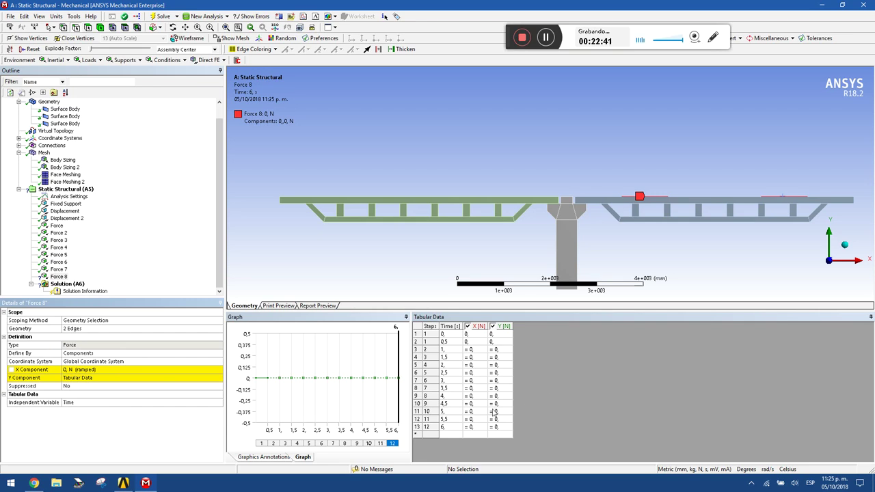
Step: Set the eighth force's tabular Y component to -800 N at 4 s and 0 N at 3,5 s and 4,5 s
click(495, 396)
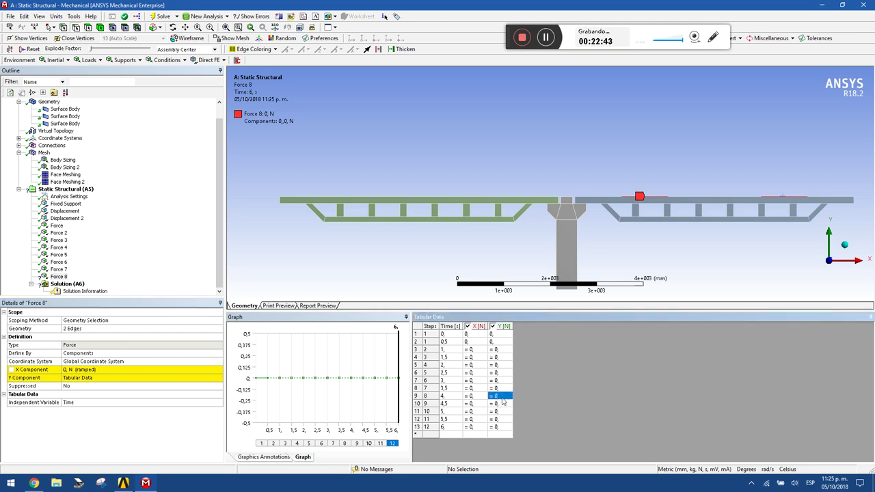
text(-800)
key(Return)
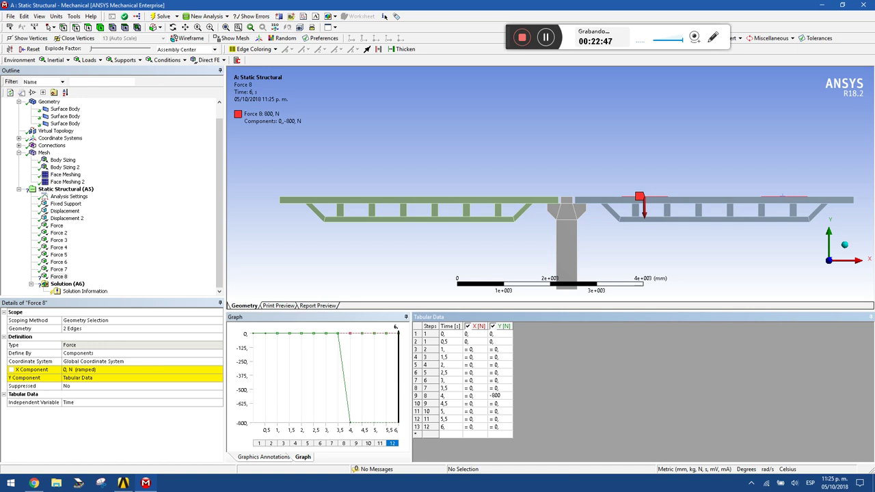
click(504, 388)
text(0)
key(Return)
click(509, 405)
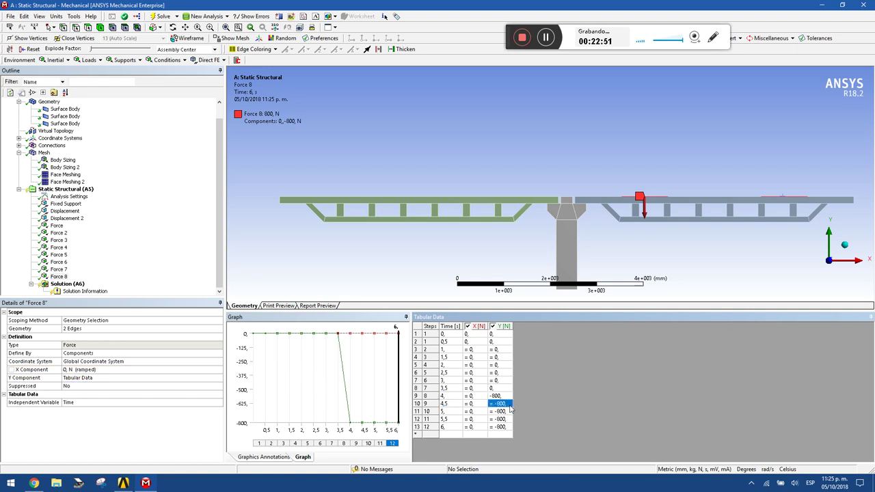
text(0)
key(Return)
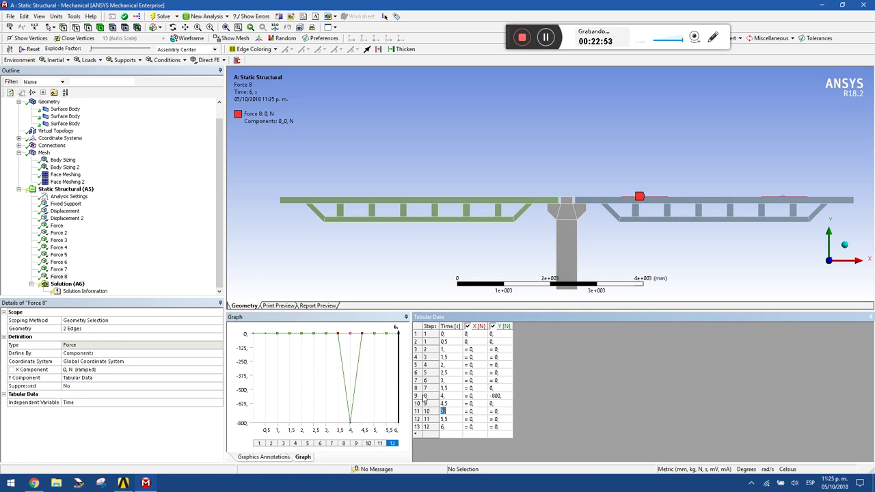
Step: Add a ninth force load to the static structural analysis
click(86, 60)
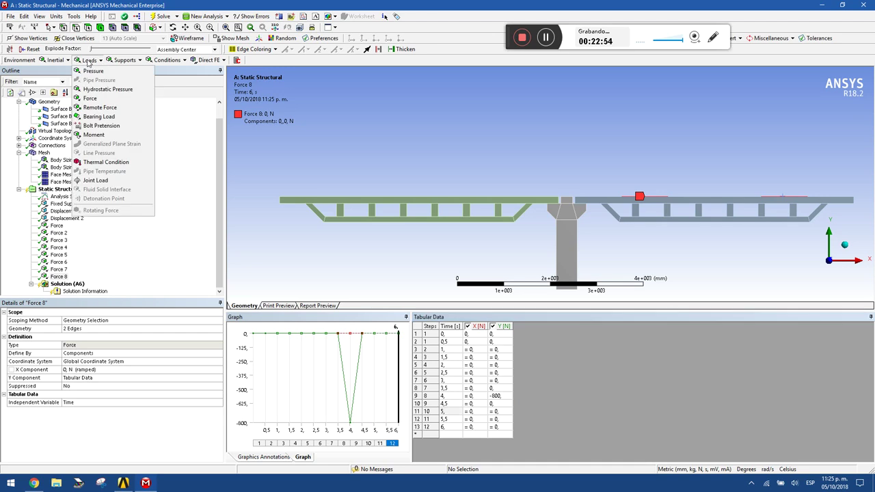
click(96, 102)
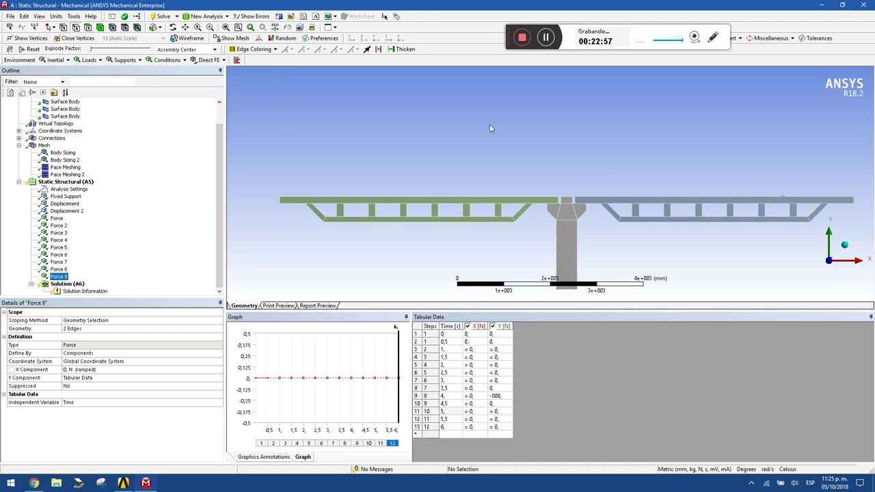
click(641, 197)
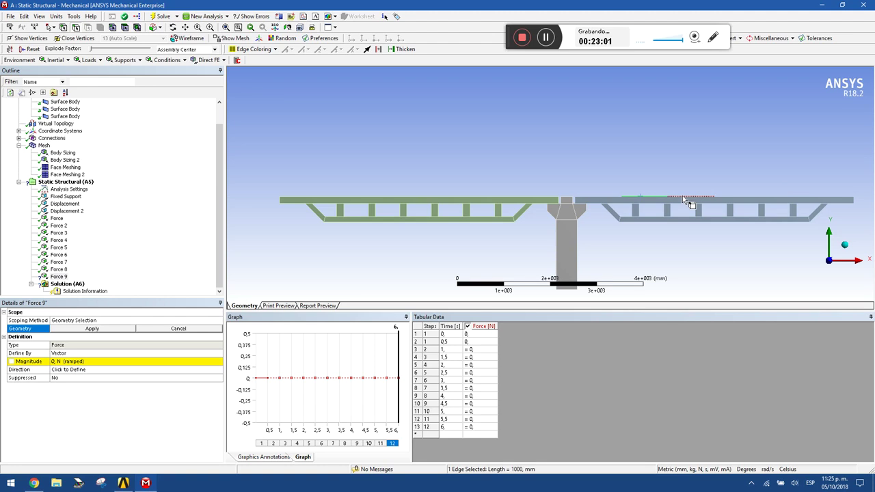
ctrl+click(840, 199)
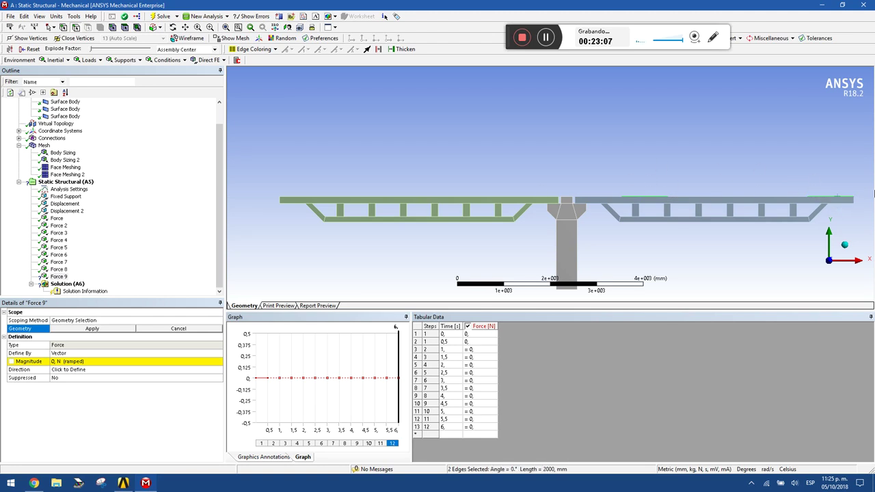
click(545, 39)
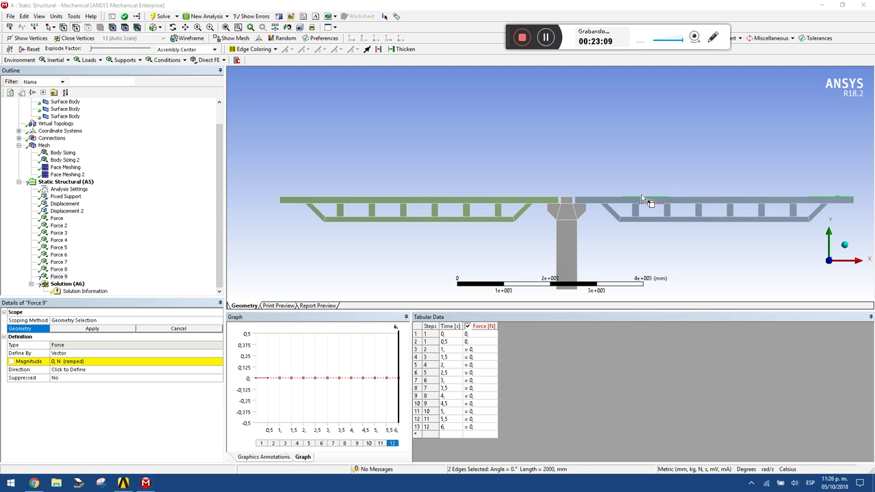
ctrl+click(690, 200)
click(744, 135)
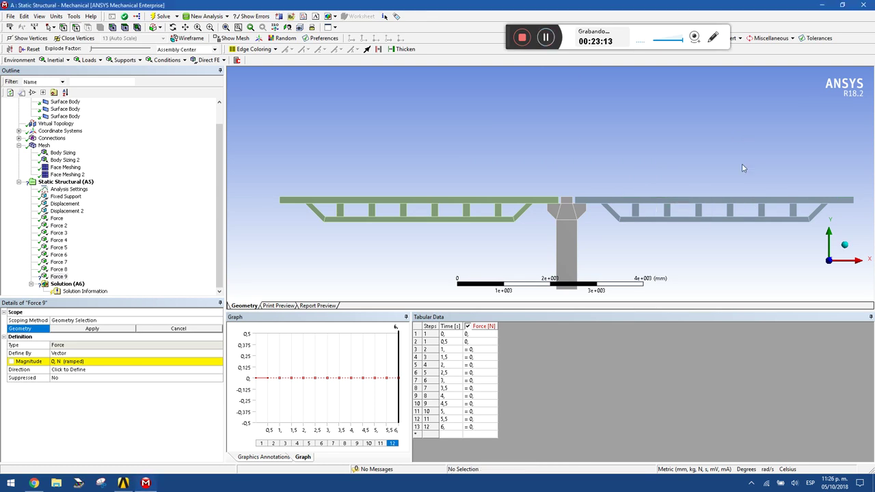
Step: Scope the ninth force to the right girder's third top-edge segment from the pier and the segment at its outer end
click(692, 200)
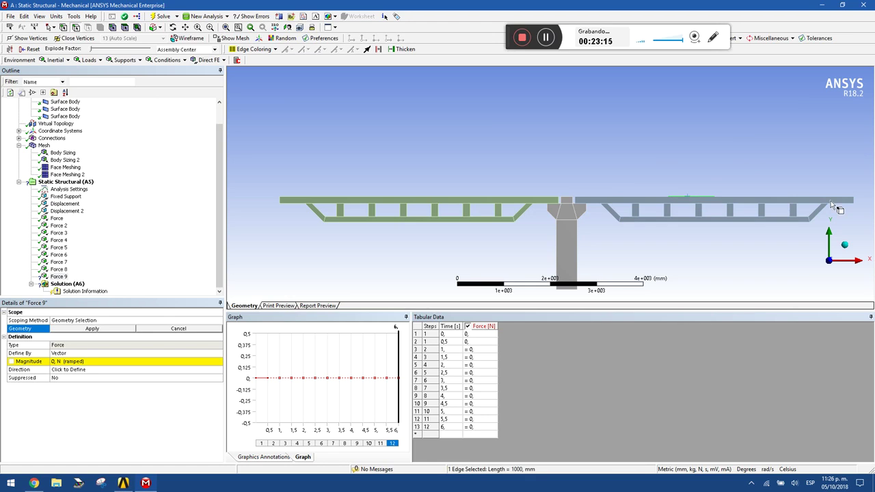
ctrl+click(843, 199)
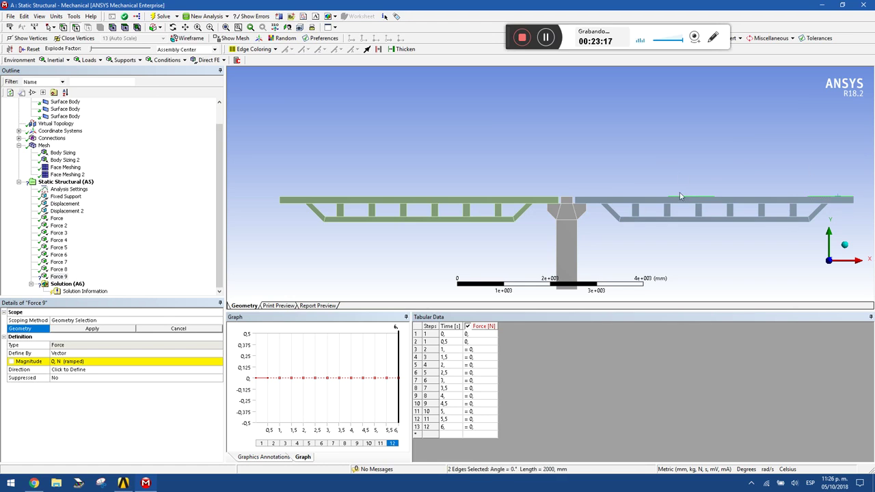
click(87, 329)
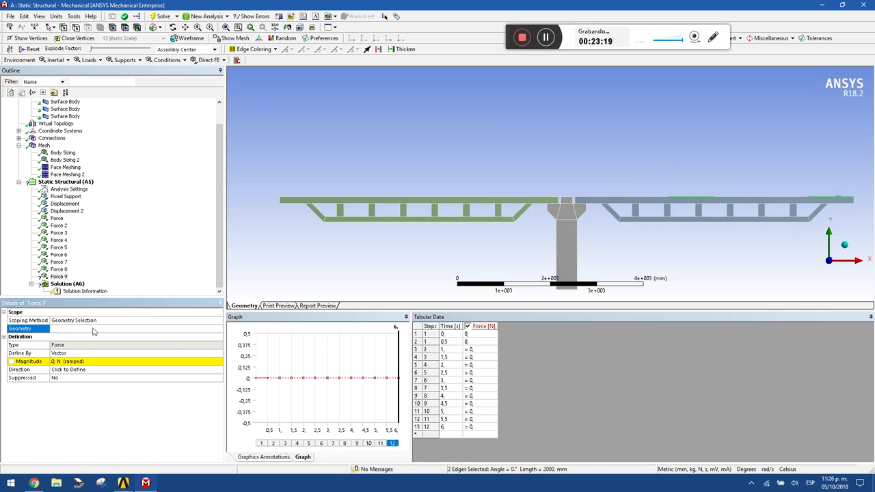
Step: Define the ninth force by components, with tabular data for its Y component
click(214, 354)
click(218, 353)
click(173, 363)
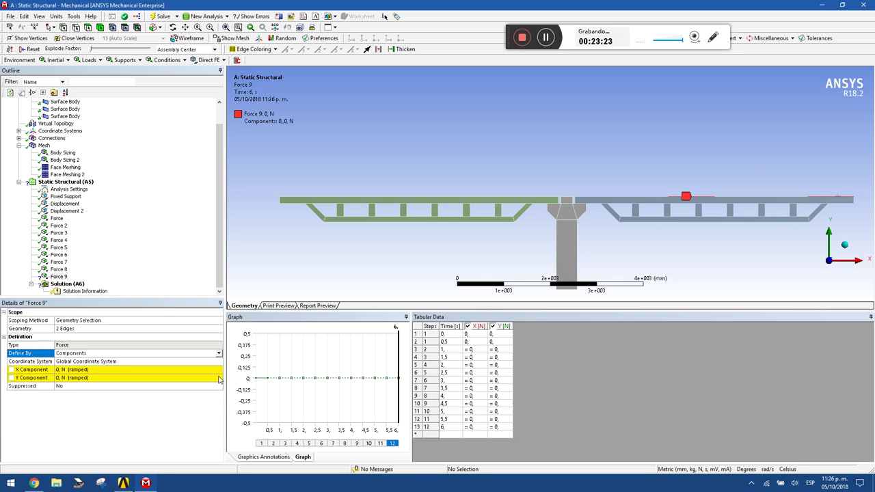
click(217, 378)
click(219, 378)
click(241, 414)
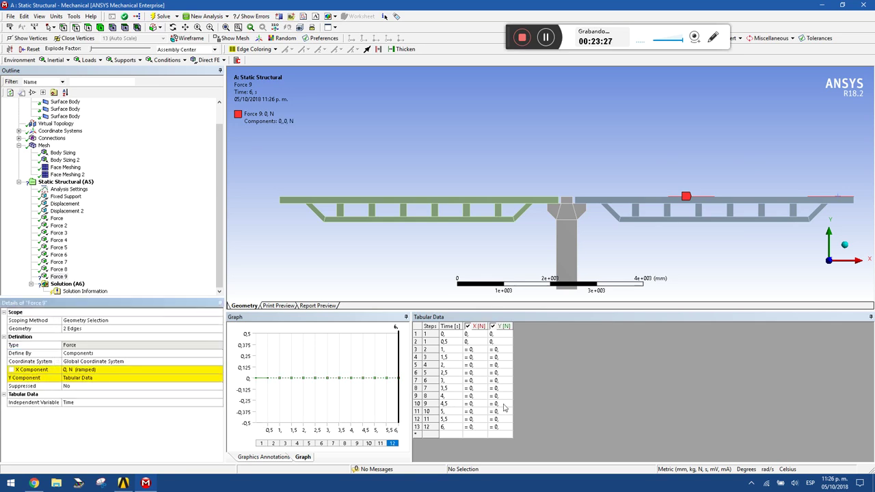
Step: Set the ninth force's tabular Y component to -800 N at 4,5 s and 0 N at 4 s and 5 s
click(503, 406)
text(-)
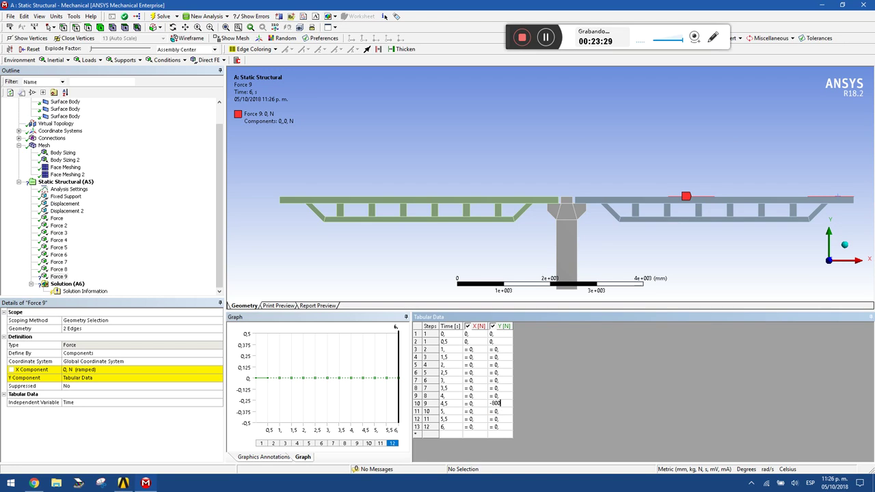
text(800)
key(Return)
click(502, 396)
text(0)
key(Return)
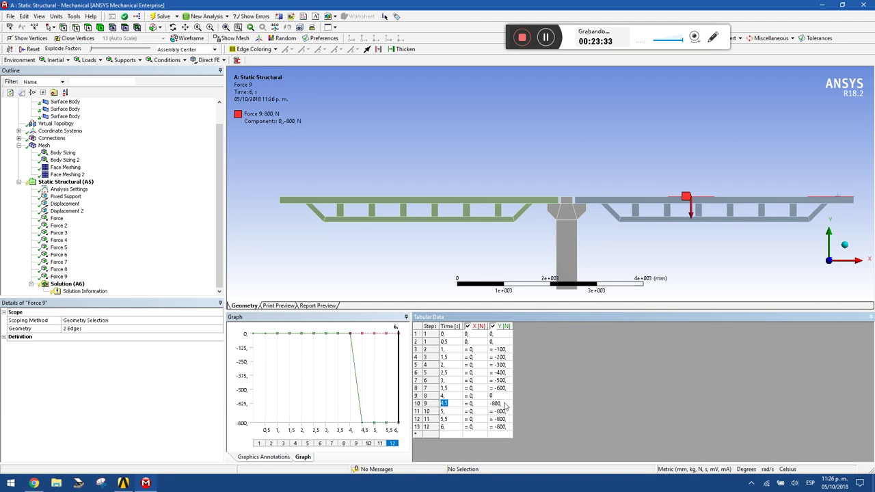
click(503, 412)
click(444, 419)
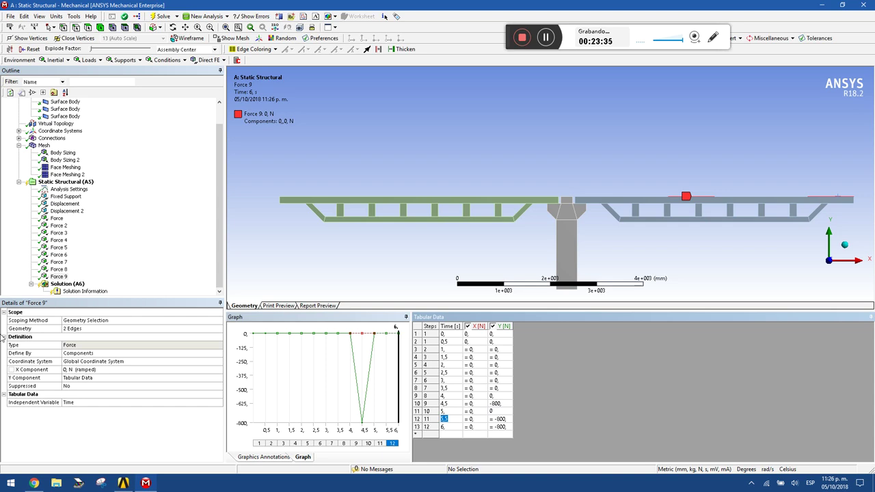
Step: Add a tenth force load scoped to the right girder's fourth top-edge segment from the pier
click(89, 60)
click(102, 101)
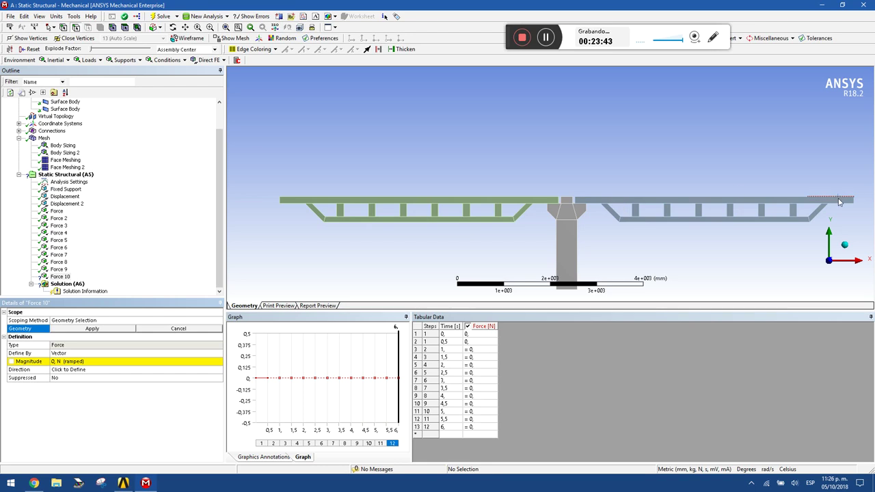
click(750, 202)
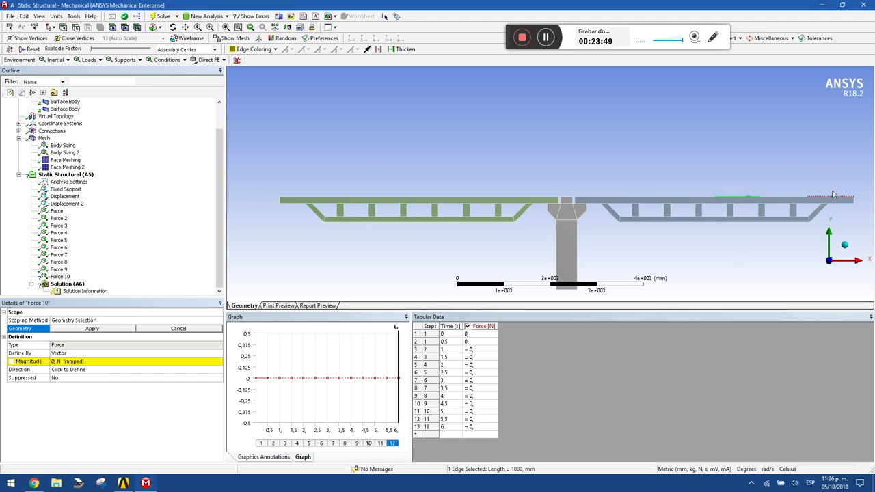
click(94, 330)
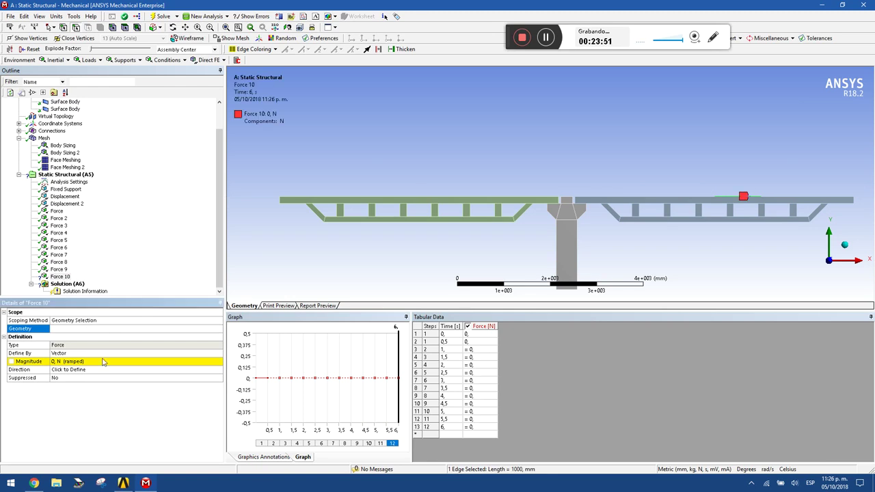
Step: Define the tenth force by components, with tabular data for its Y component
click(219, 353)
click(129, 370)
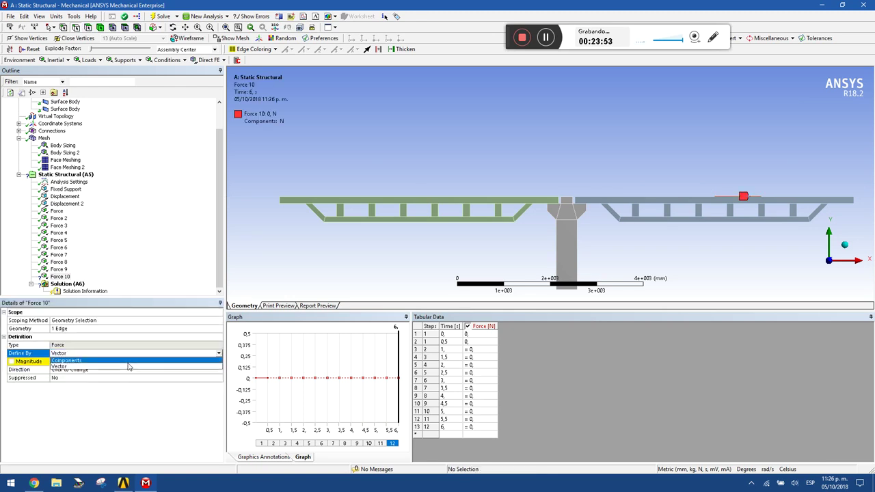
click(217, 379)
click(219, 378)
click(239, 415)
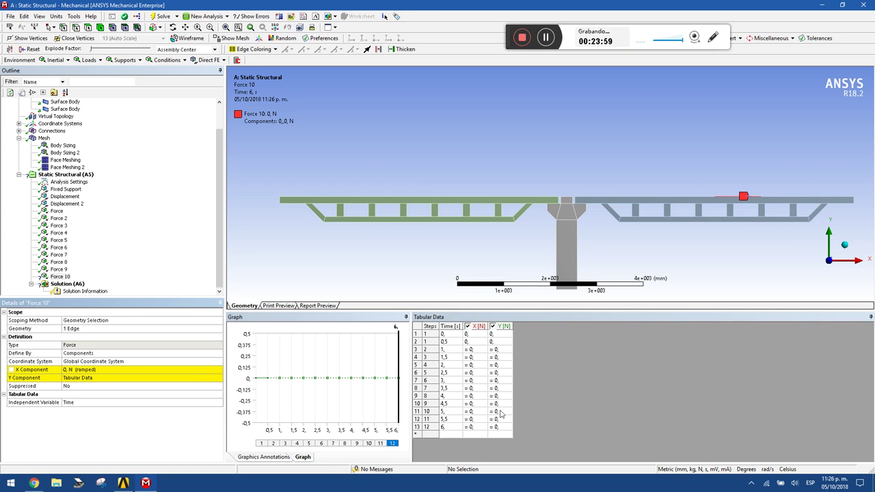
Step: Set the tenth force's tabular Y component to -400 N at 5 s and 0 N at 4,5 s and 5,5 s
click(502, 413)
click(503, 412)
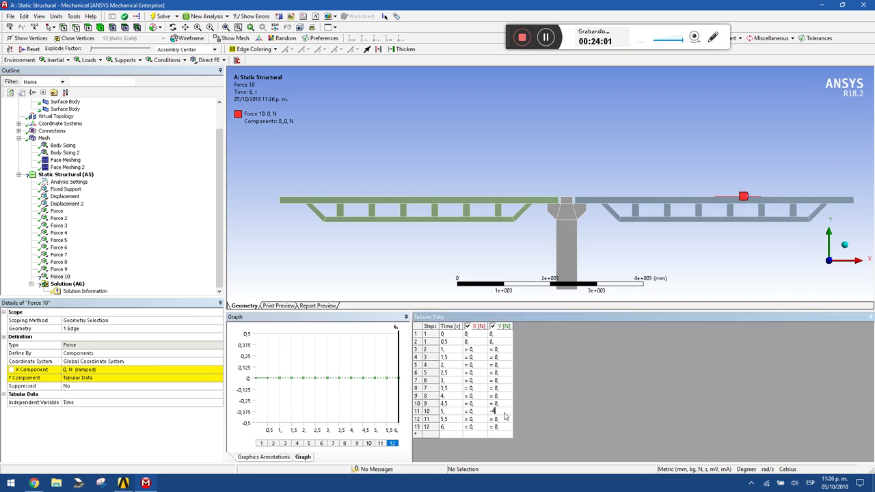
key(Return)
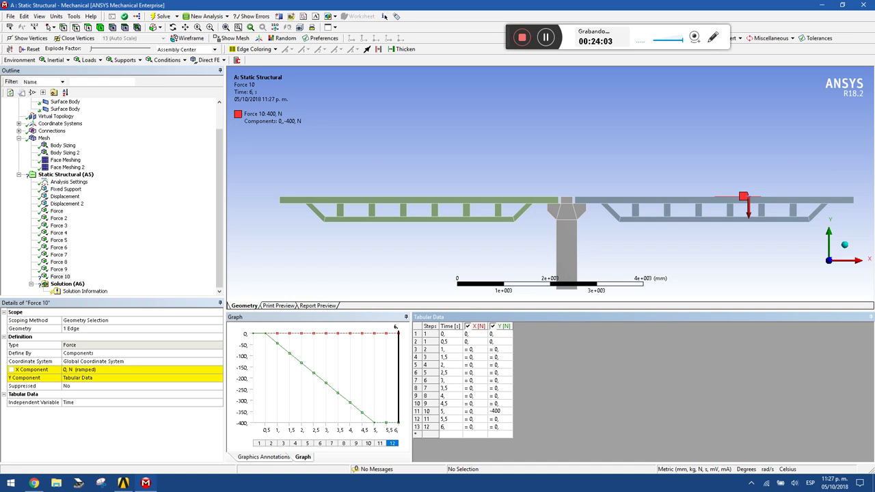
click(501, 405)
text(0)
key(Return)
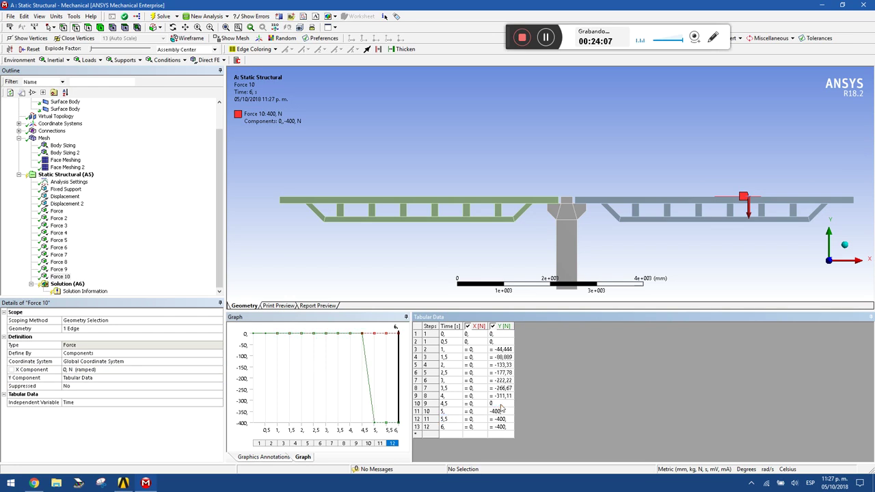
click(505, 419)
text(0)
key(Return)
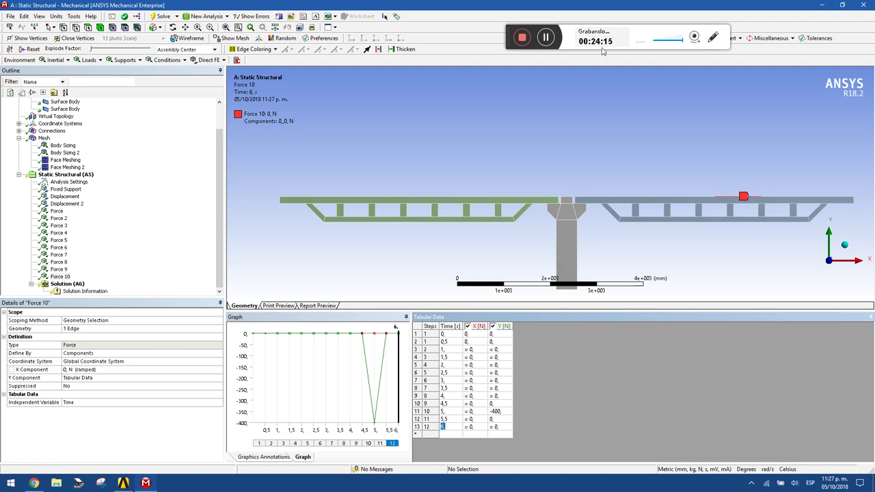
Step: Add an eleventh force load scoped to the right girder's fifth top-edge segment from the pier
click(88, 60)
click(99, 95)
click(780, 200)
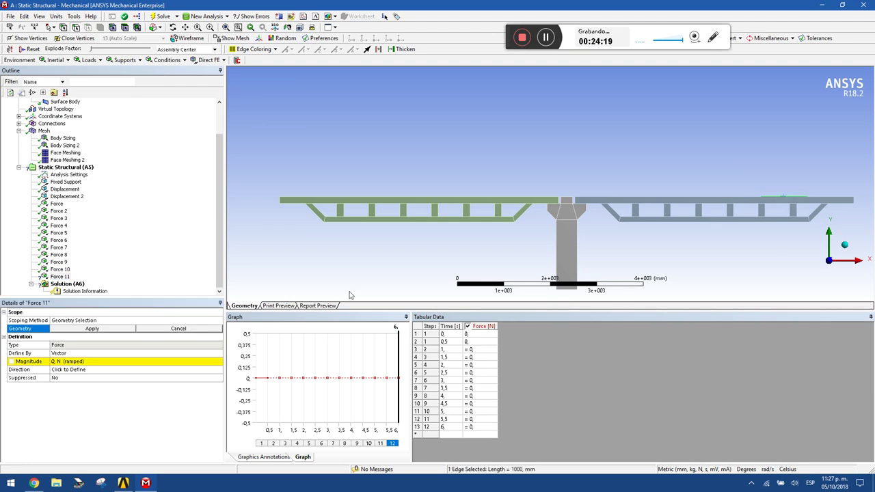
click(92, 329)
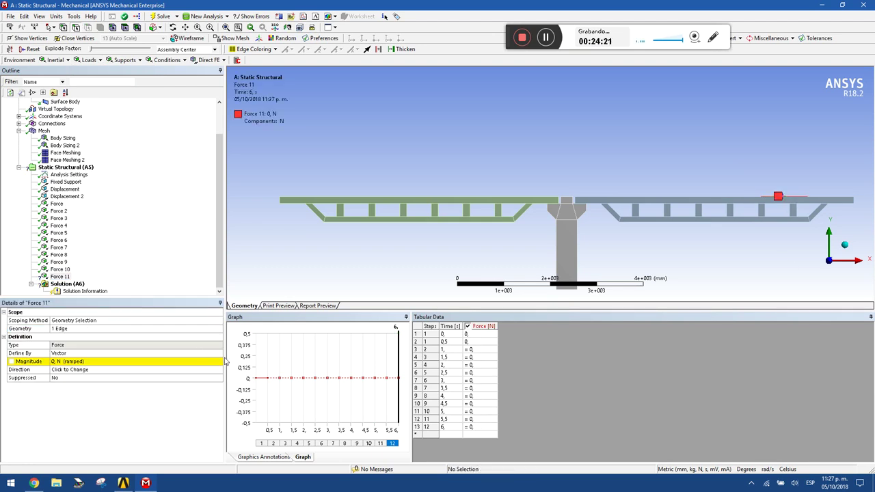
Step: Define the eleventh force by components, with tabular data for its Y component
click(147, 352)
click(137, 360)
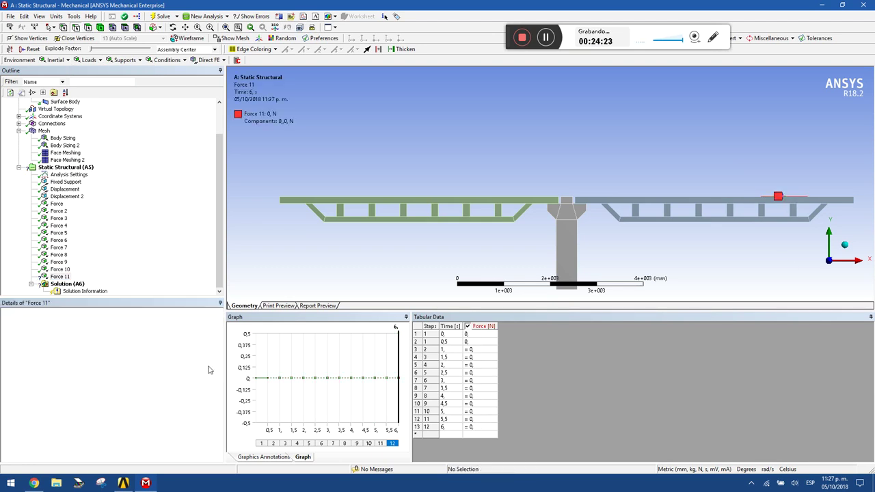
click(220, 378)
click(220, 379)
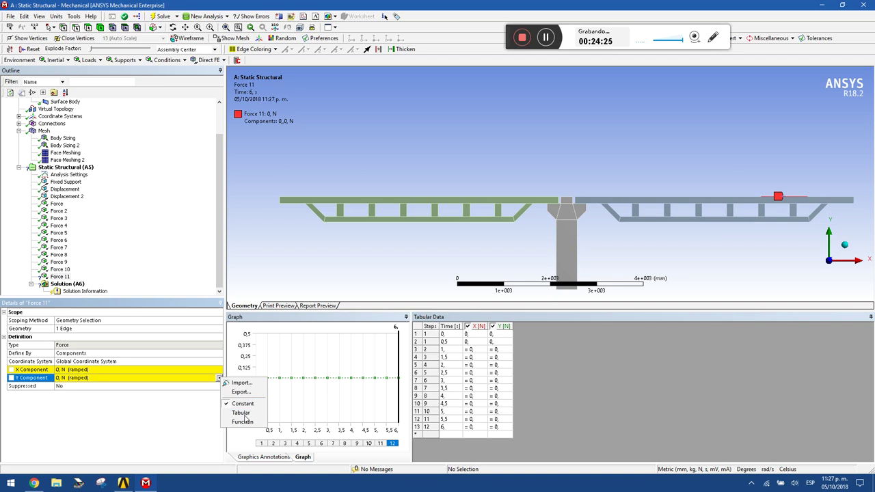
click(243, 413)
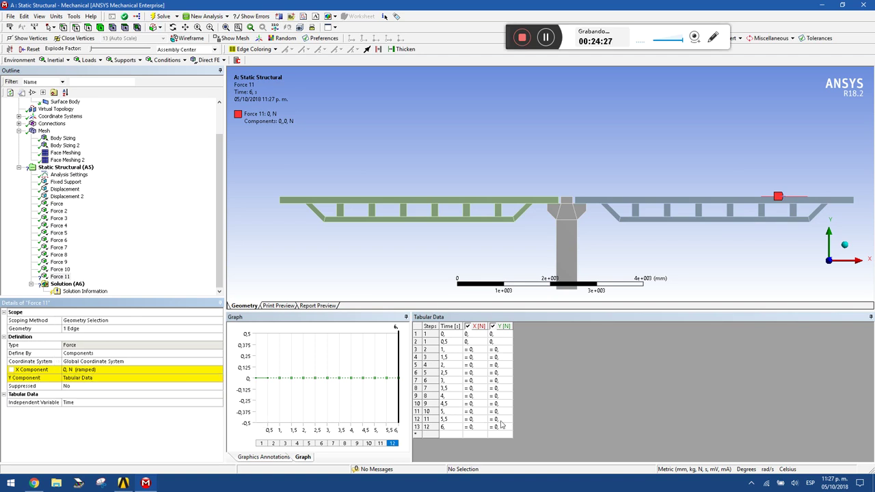
Step: Set the eleventh force's tabular Y component to -400 N at 5,5 s and 0 N at 5 s and 6 s
click(500, 420)
text(-400)
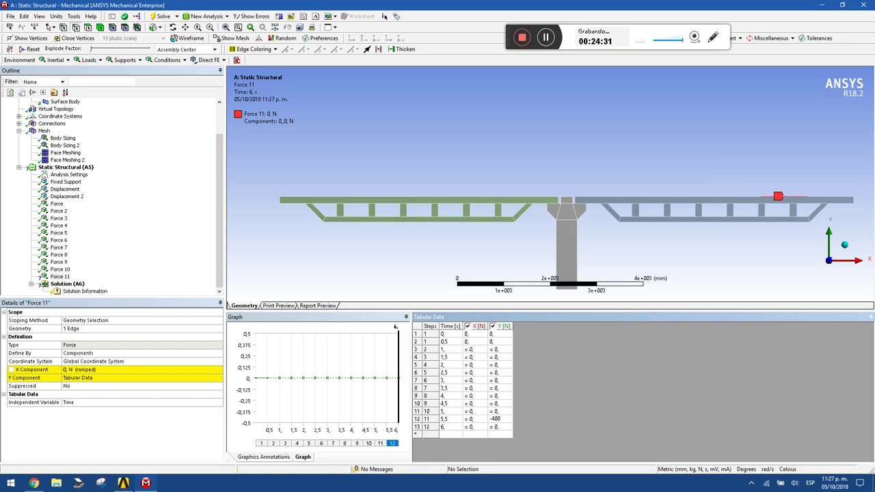
key(Return)
click(508, 412)
text(0,)
key(Return)
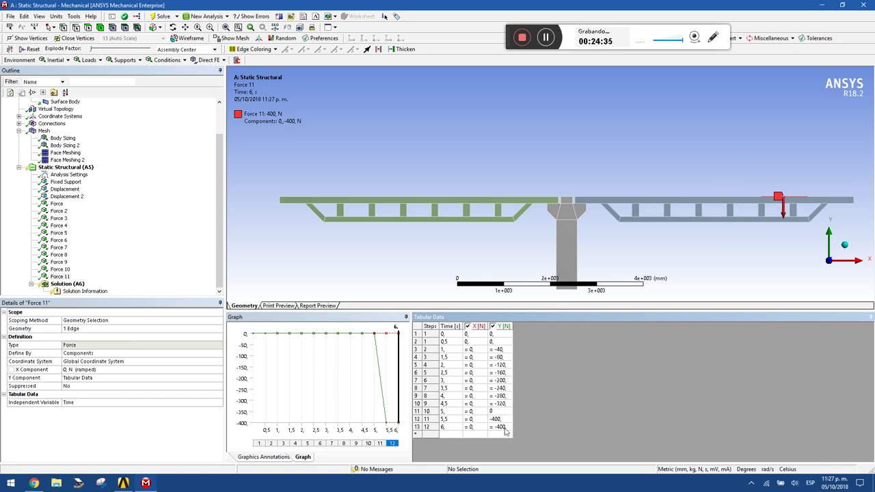
click(505, 428)
text(0)
key(Return)
Step: Add a twelfth force load scoped to the top-edge segment at the right girder's outer end
click(89, 59)
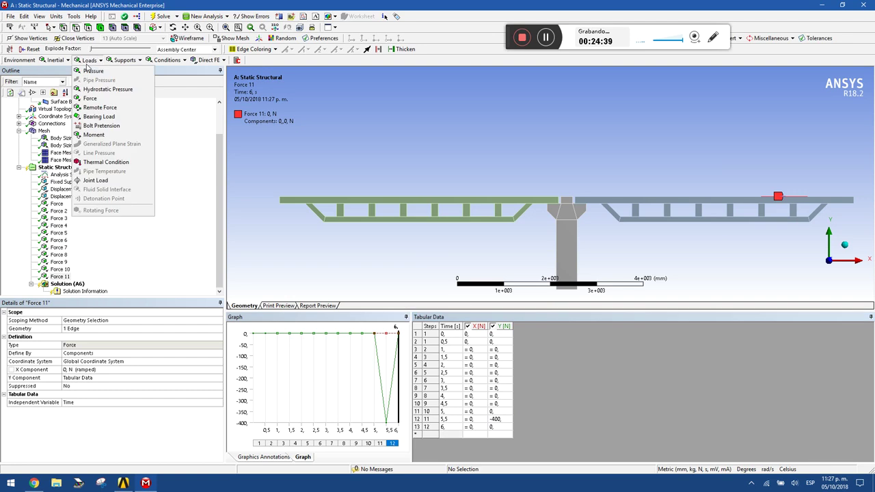
click(104, 100)
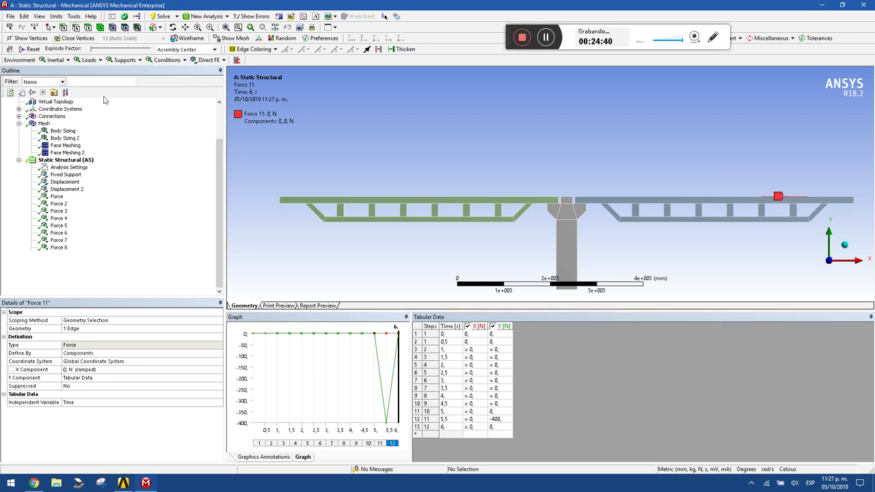
click(843, 197)
click(89, 329)
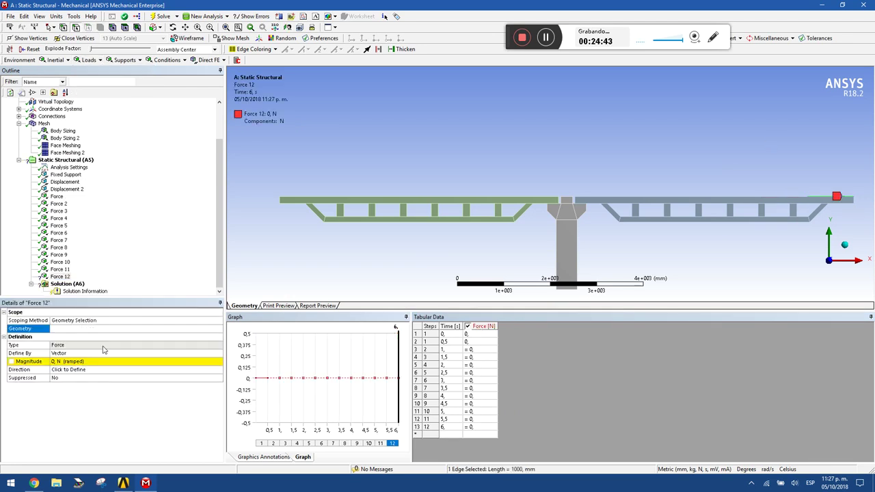
Step: Define the twelfth force by components, with tabular data for its Y component
click(72, 352)
click(217, 356)
click(205, 368)
click(205, 378)
click(217, 377)
click(240, 412)
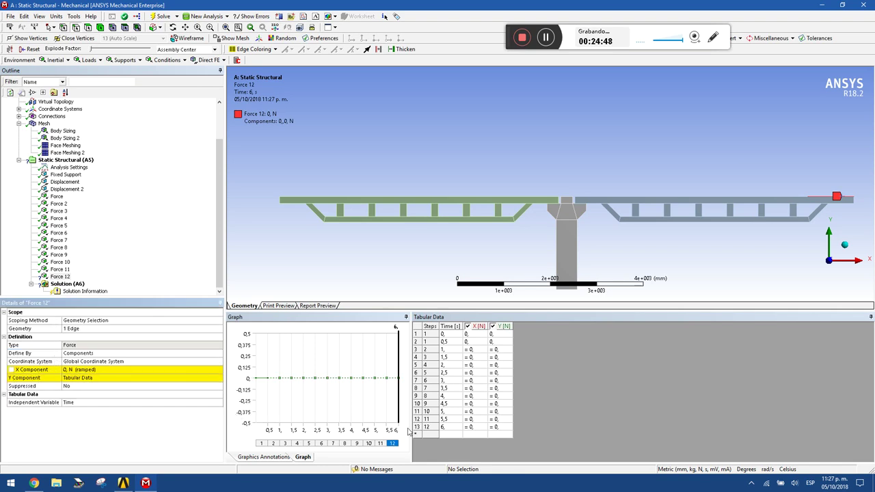
Step: Set the twelfth force's tabular Y component to -400 N at 6 s and 0 N at 5,5 s
click(498, 428)
text(-400)
key(Return)
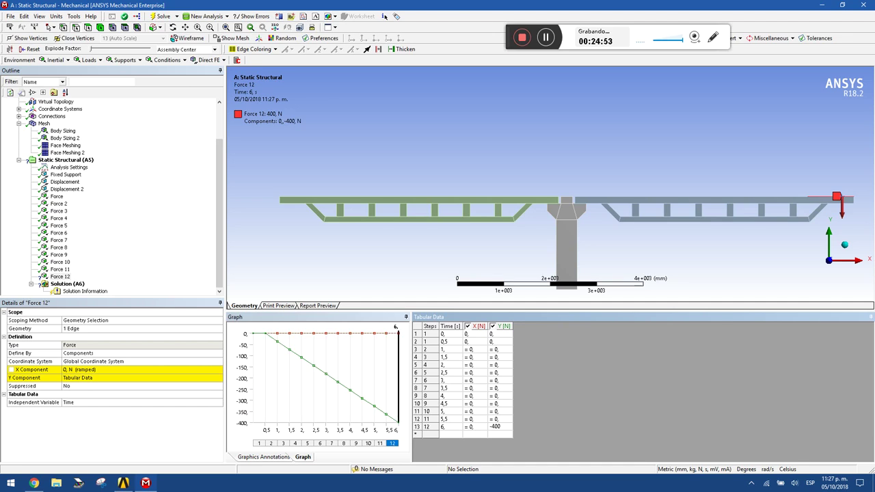
click(509, 420)
text(0)
key(Return)
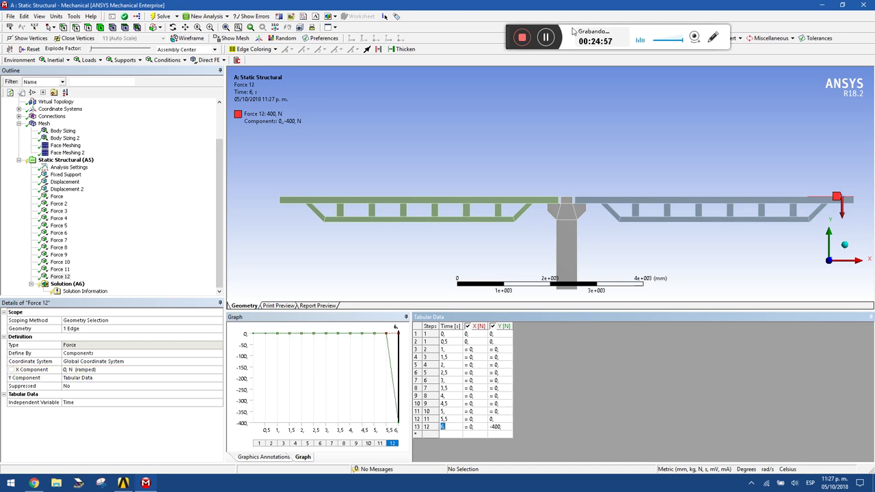
click(547, 39)
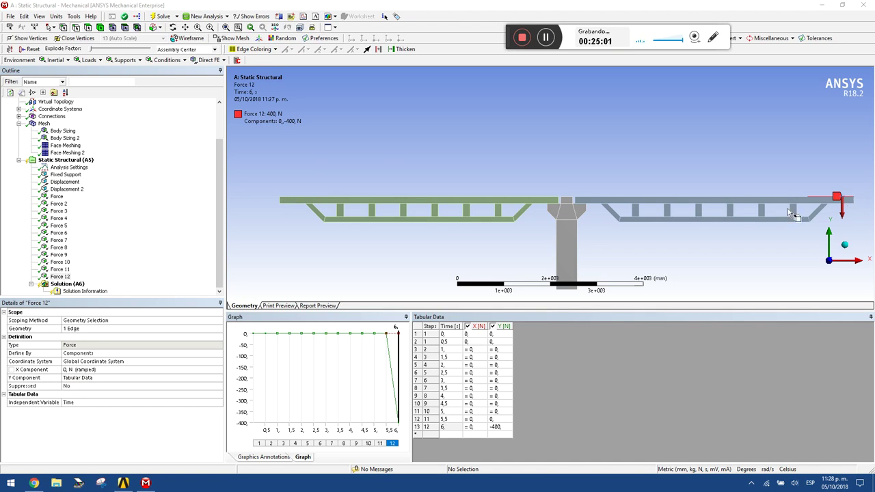
Step: Go through the twelve forces one after another to check each one's loaded edges and load history
click(57, 197)
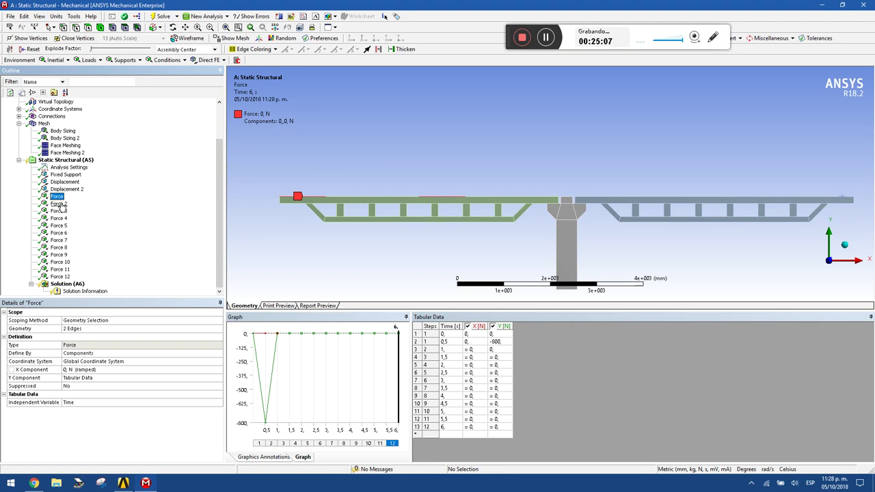
click(59, 203)
click(58, 197)
key(Down)
key(Down)
key(Down)
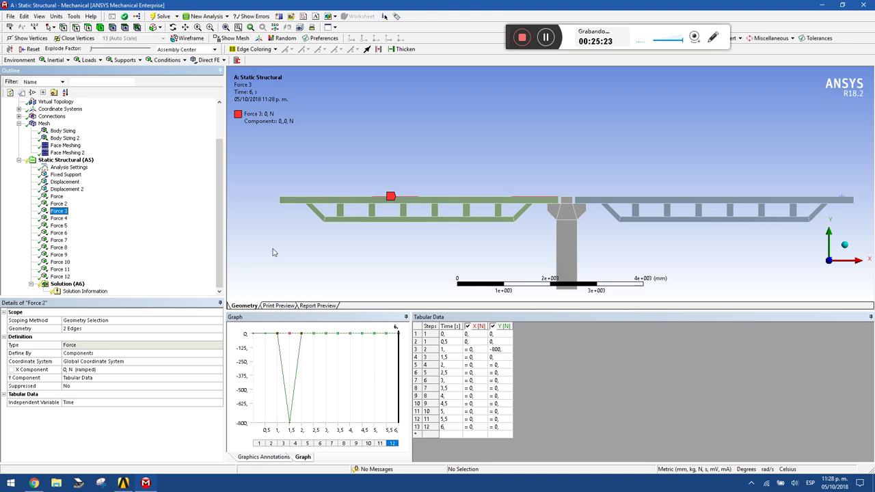
key(Down)
key(Down)
key(Down)
key(Down)
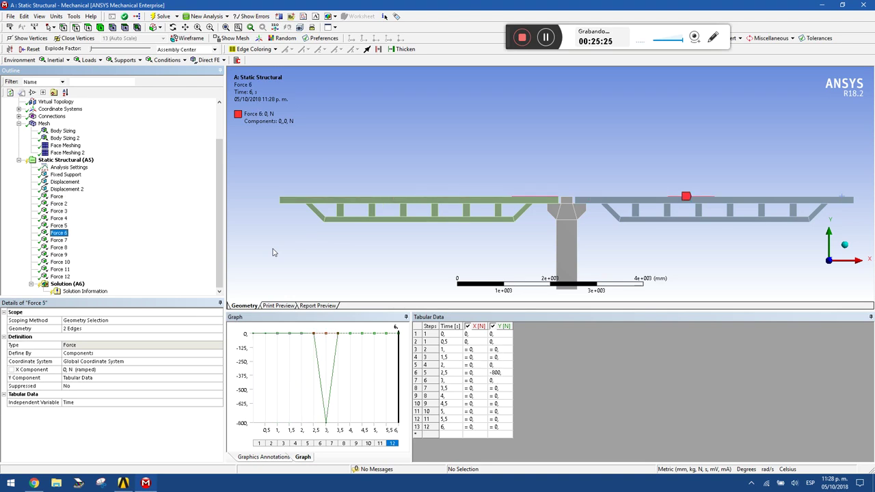
key(Down)
key(Down)
key(Down)
key(Down)
key(Down)
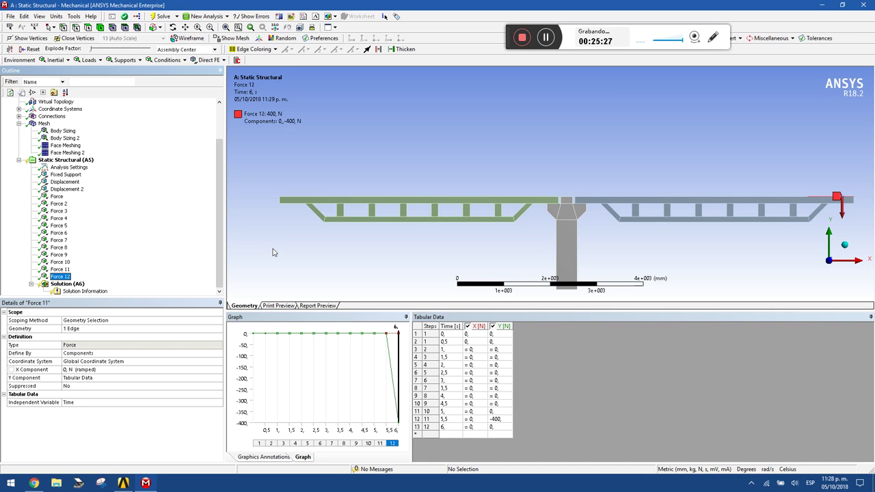
key(Up)
Step: Add Total Deformation and Equivalent Stress results to the static structural solution
click(67, 284)
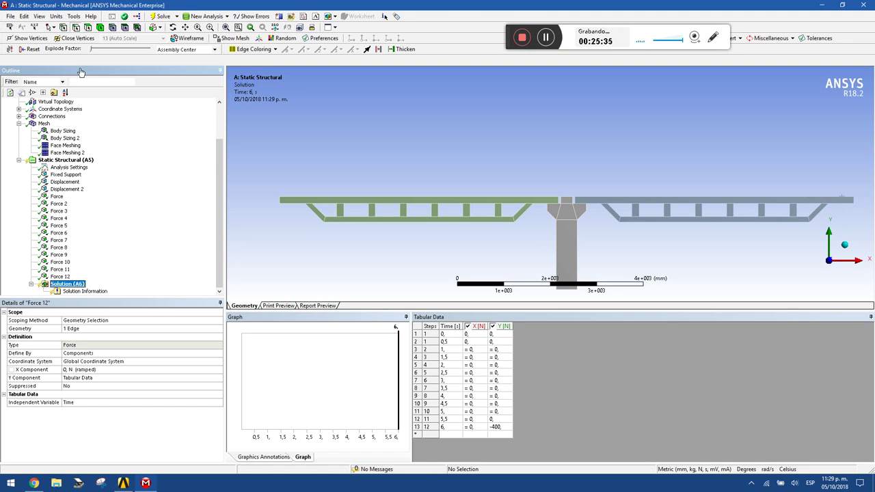
click(50, 60)
click(46, 71)
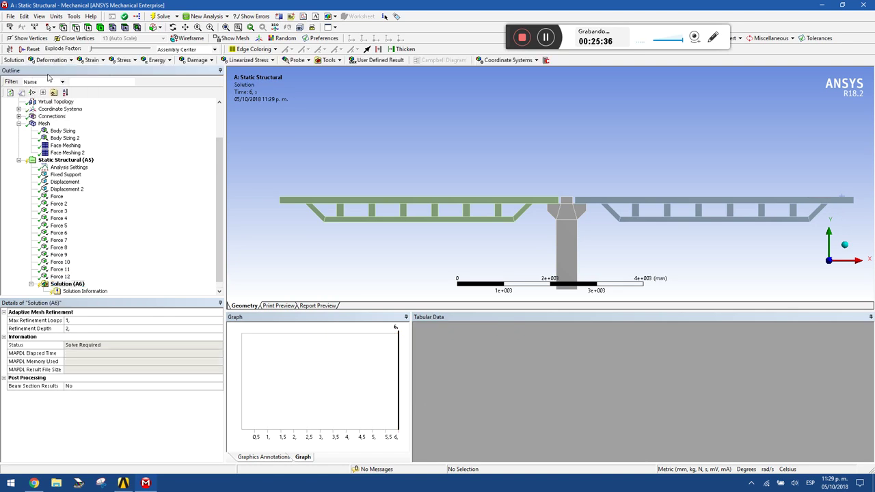
click(125, 60)
click(140, 71)
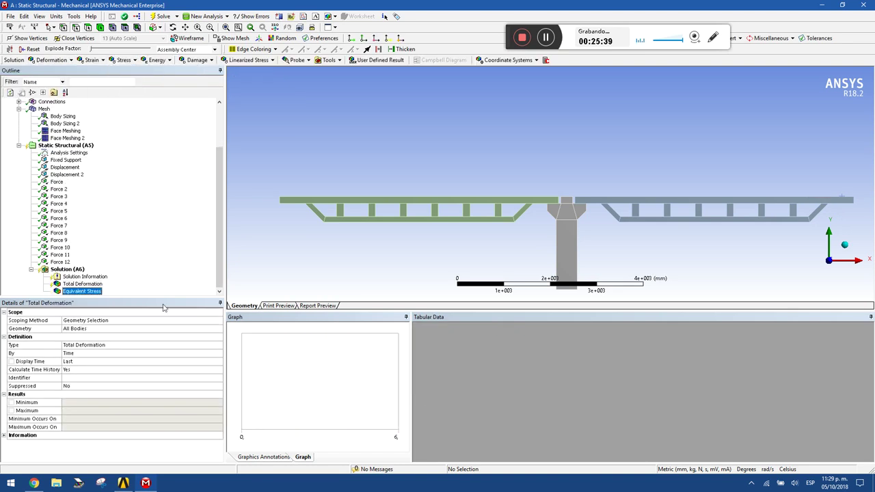
Step: Solve the static structural analysis and play the animation of the Total Deformation result
click(163, 16)
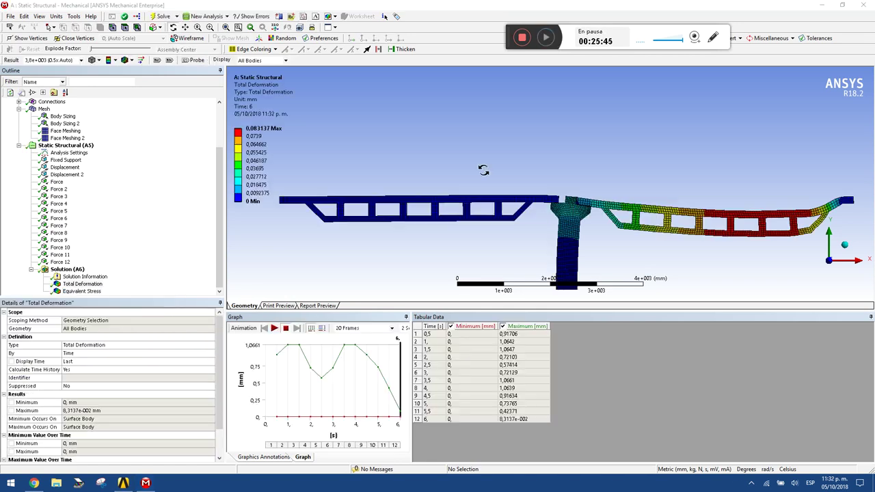
click(81, 283)
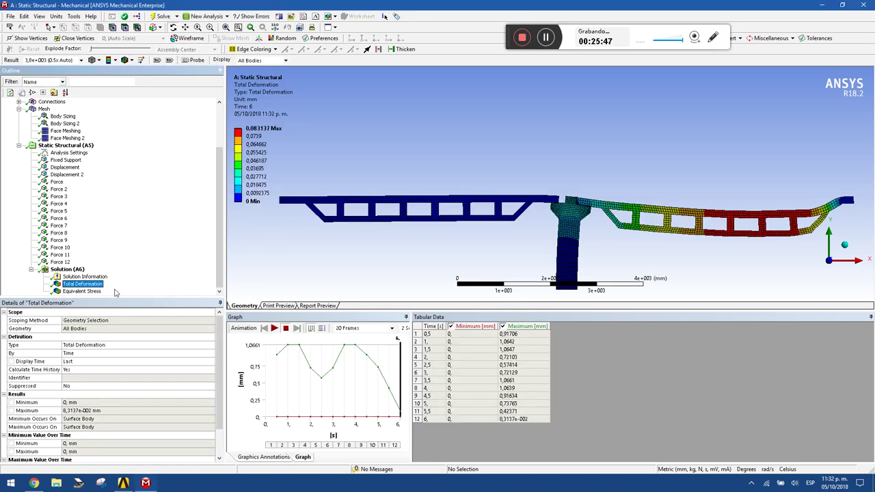
click(275, 330)
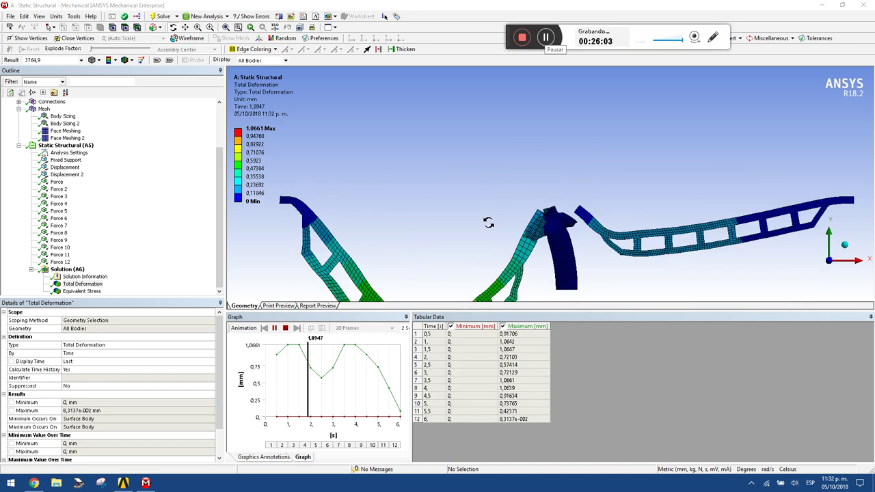
Step: Set the deformation display scale to 1.0 (True Scale) and replay the Total Deformation animation
click(80, 60)
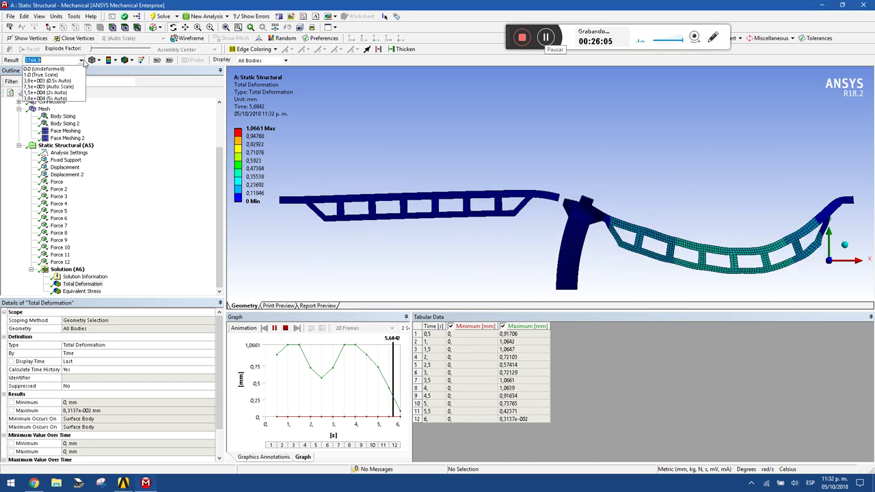
click(43, 75)
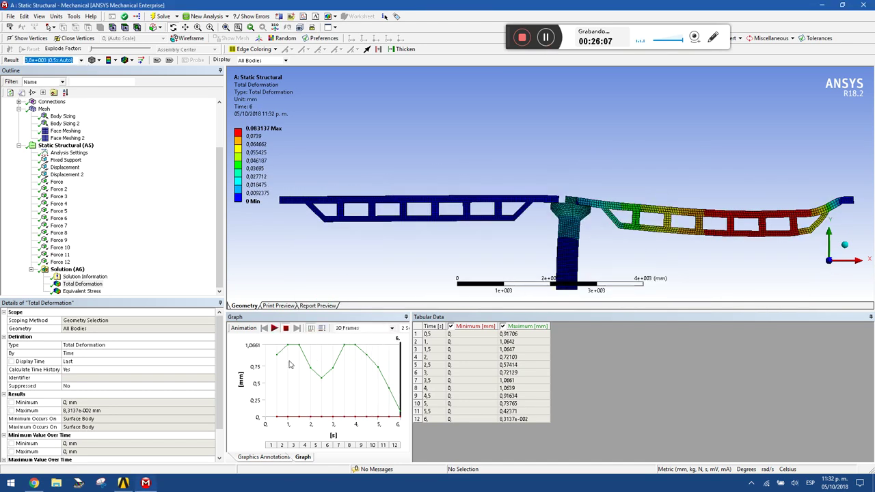
click(274, 329)
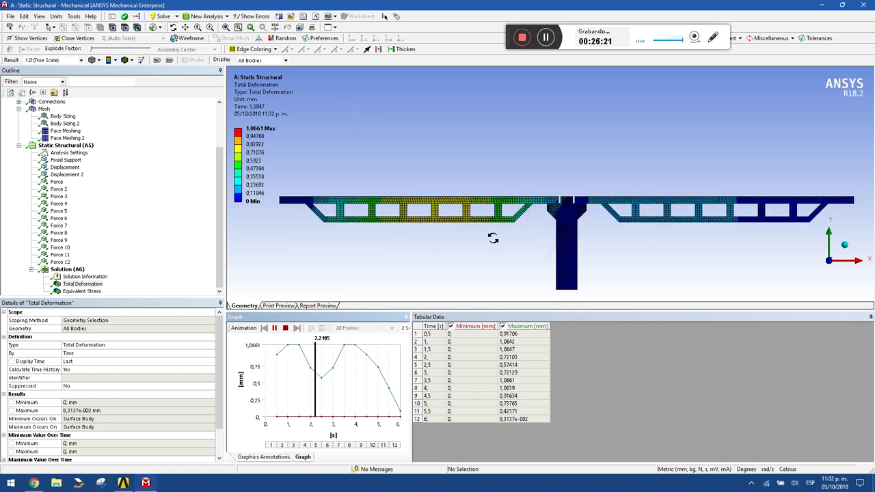
Step: Animate the Equivalent Stress result of the whole bridge over the load history, and stop the playback
click(80, 291)
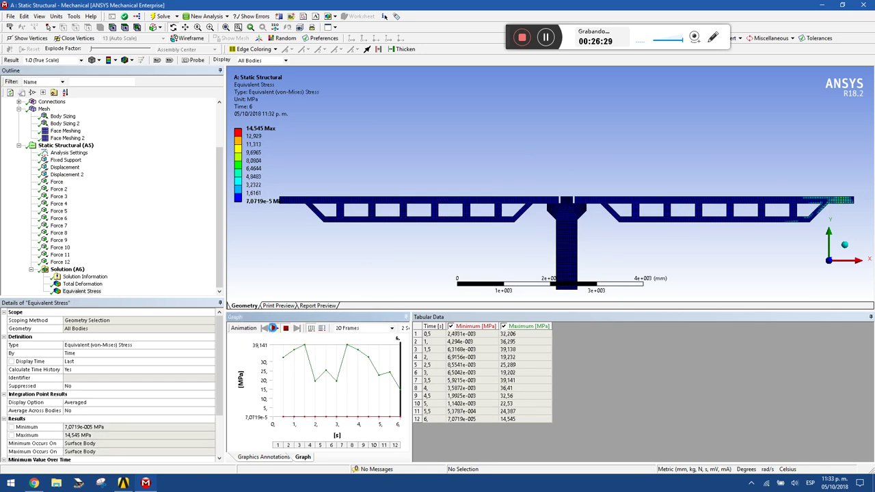
click(273, 329)
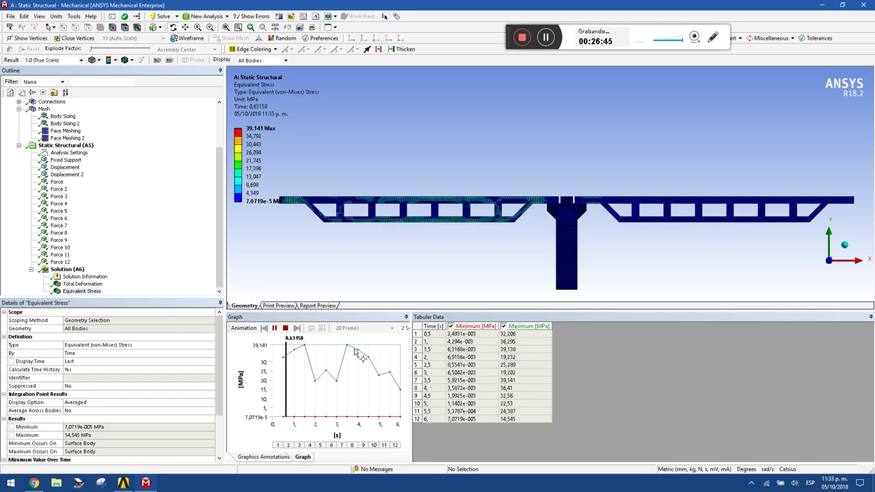
click(287, 329)
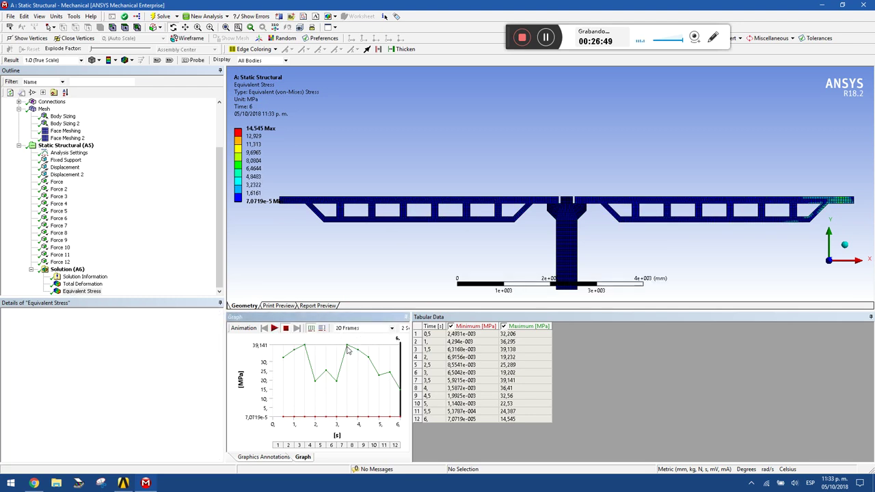
Step: Retrieve the whole-bridge Equivalent Stress result at 3,5 s
click(348, 355)
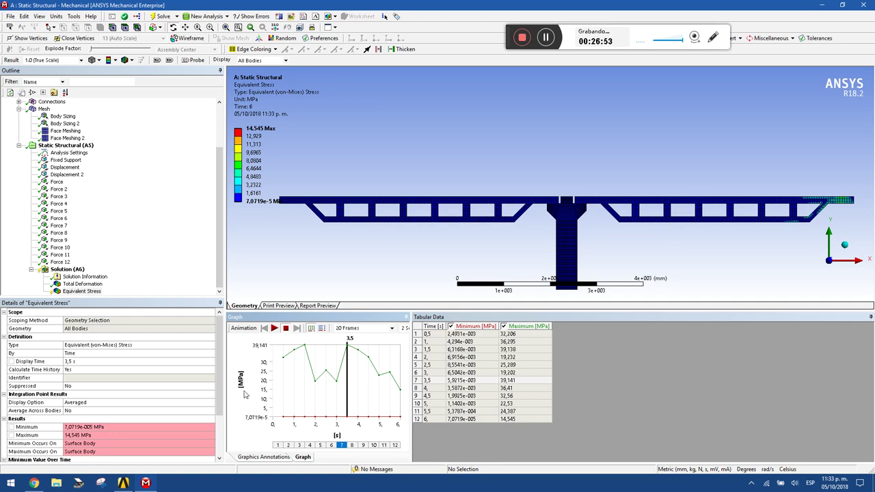
right_click(350, 383)
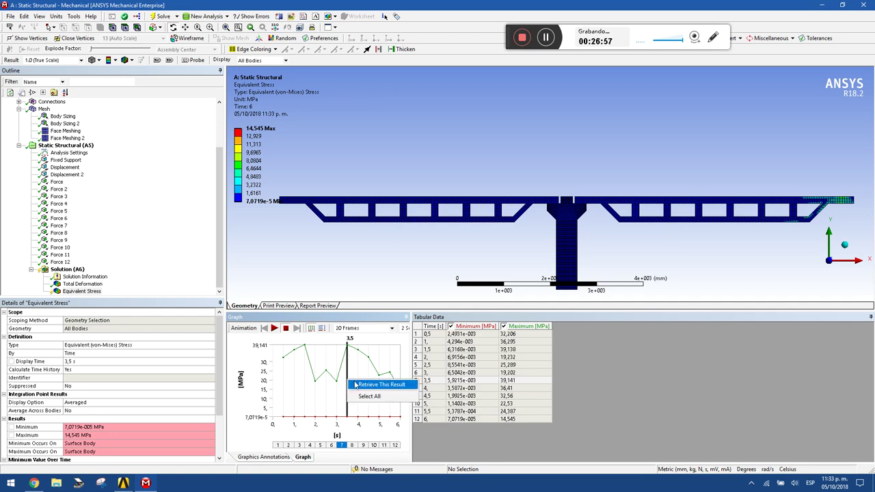
click(355, 385)
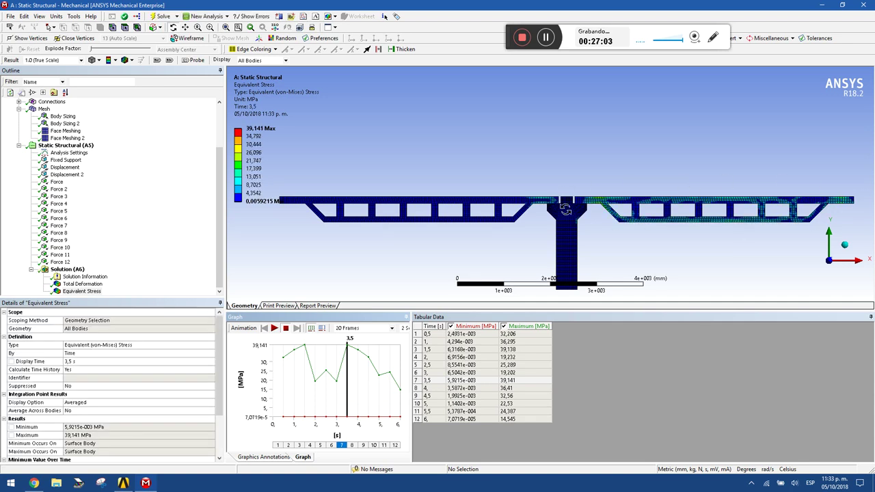
Step: Retrieve the Total Deformation result at 4 s
click(79, 292)
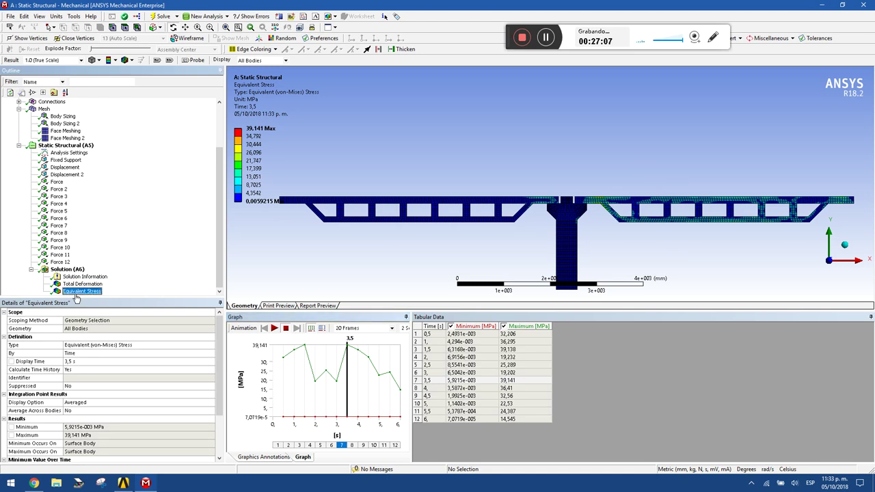
click(82, 284)
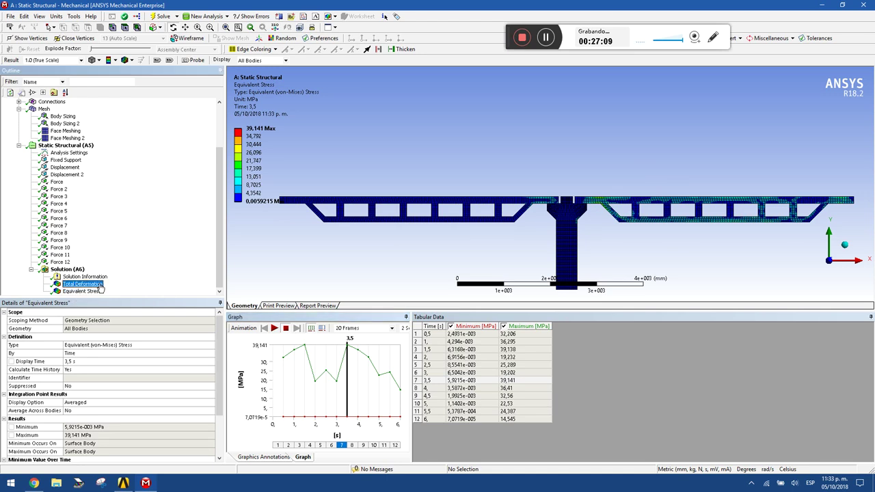
click(356, 360)
right_click(355, 355)
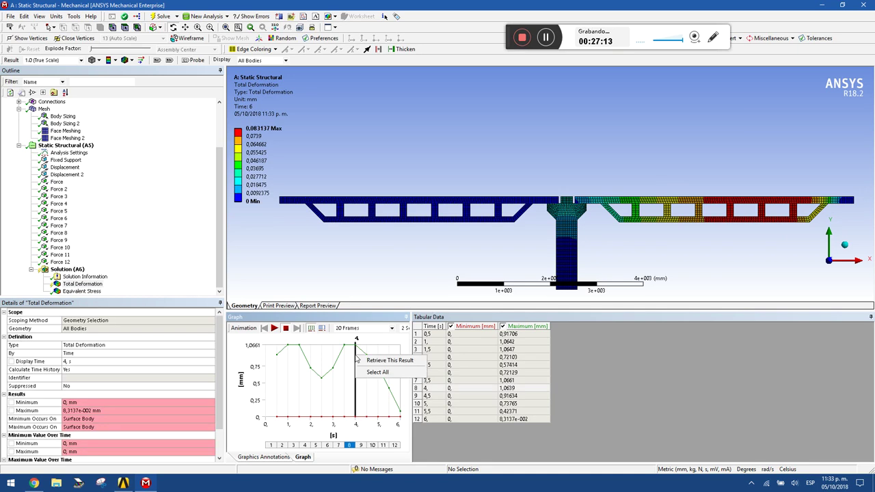
click(380, 363)
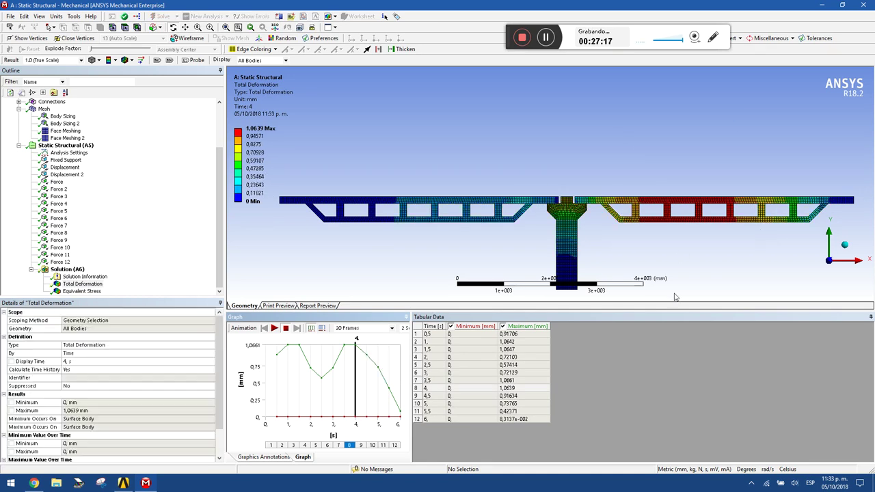
click(545, 37)
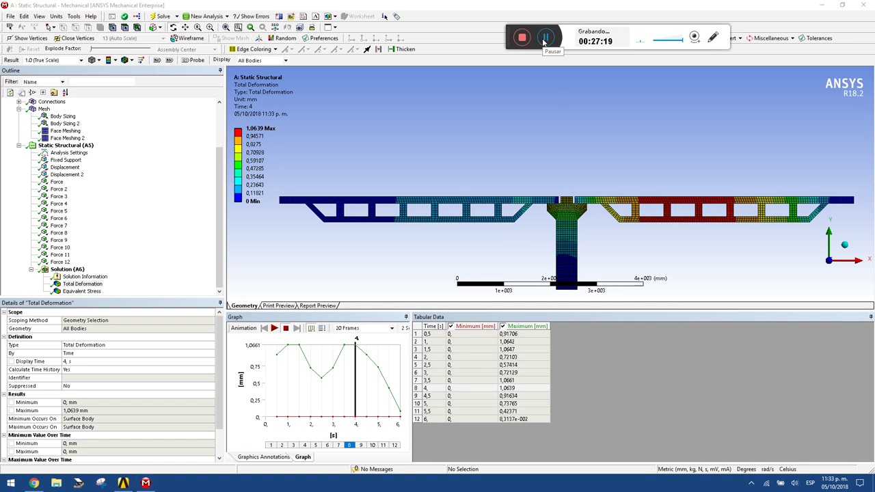
click(68, 269)
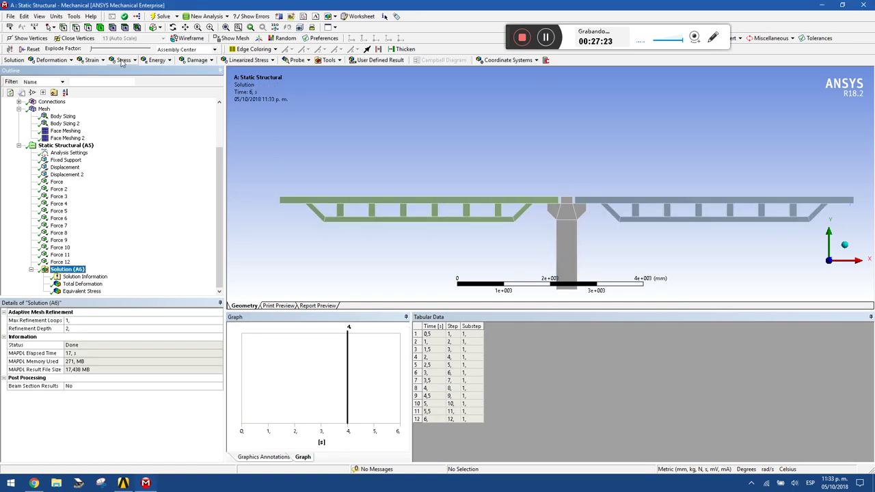
click(123, 61)
click(144, 71)
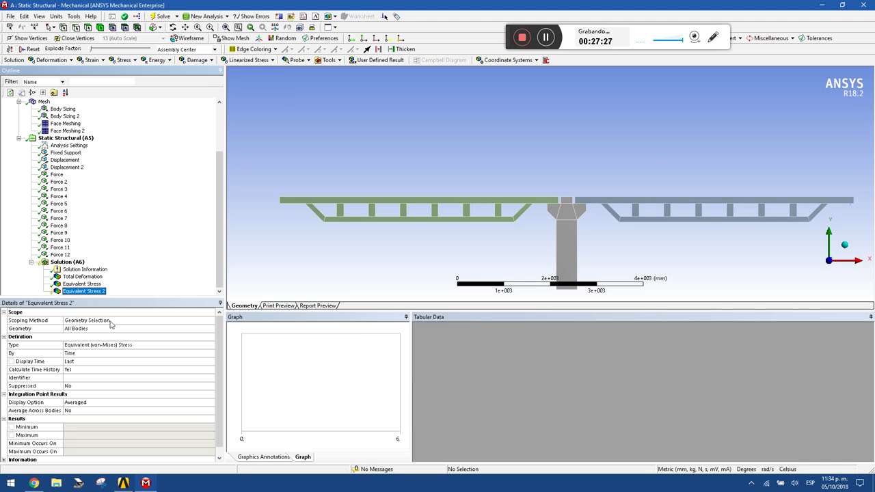
click(110, 321)
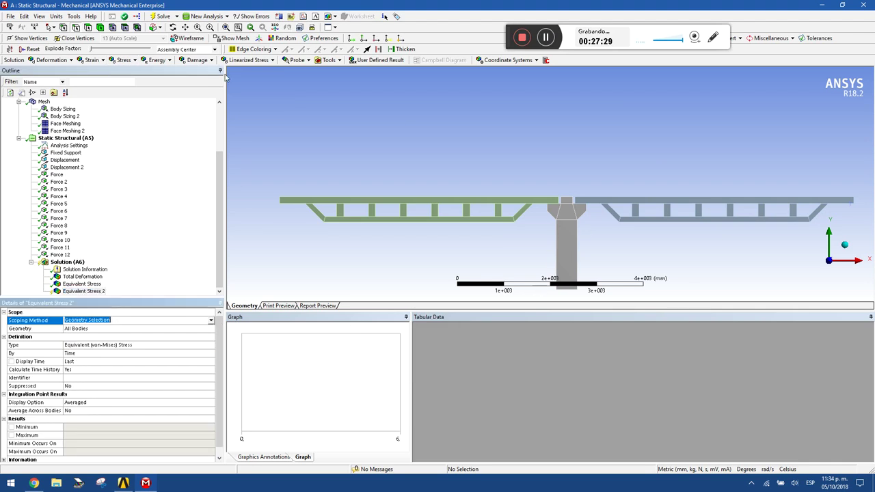
click(100, 27)
click(567, 246)
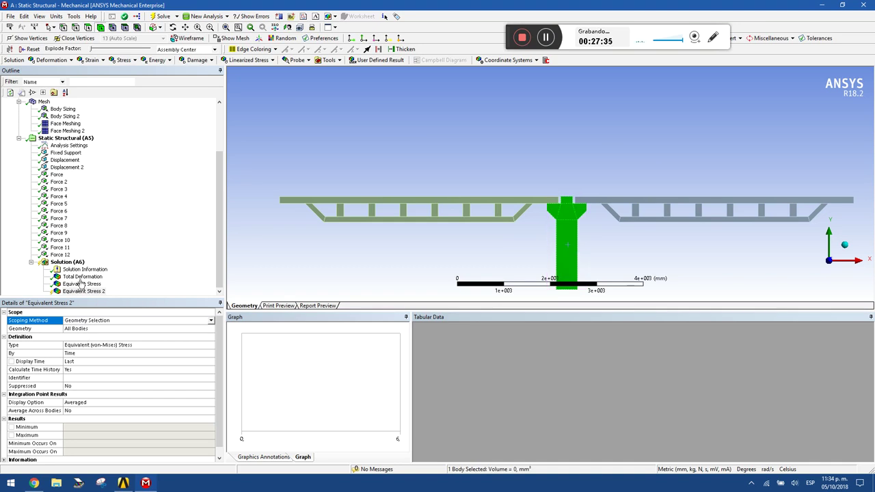
click(165, 17)
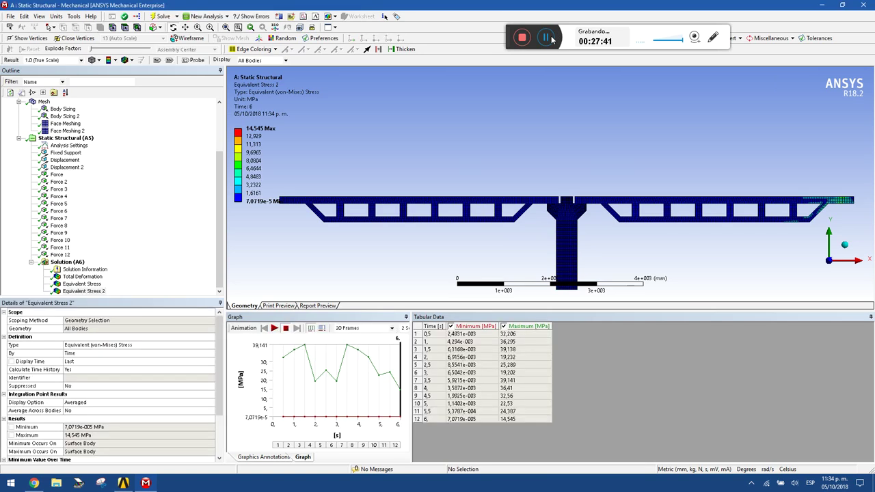
click(86, 292)
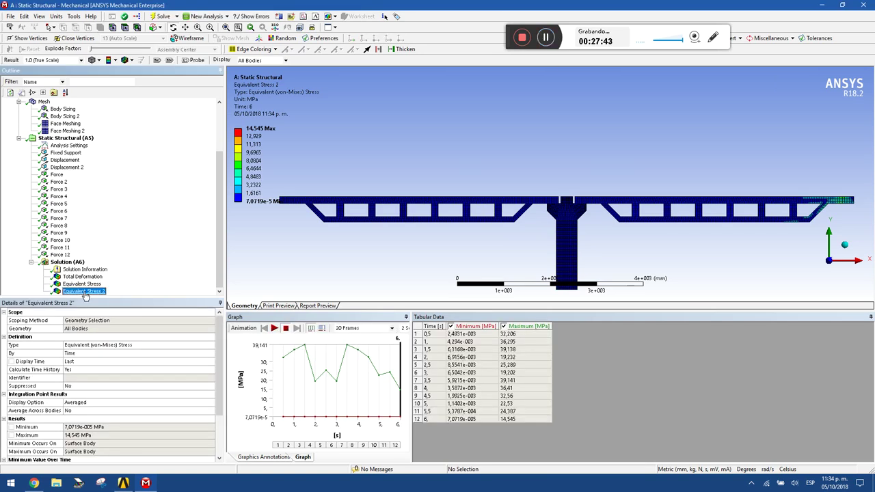
click(546, 38)
click(545, 38)
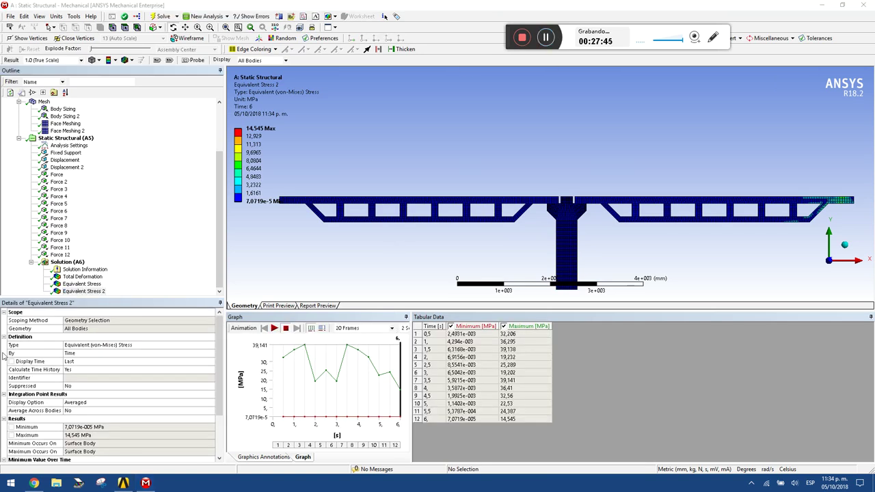
right_click(85, 291)
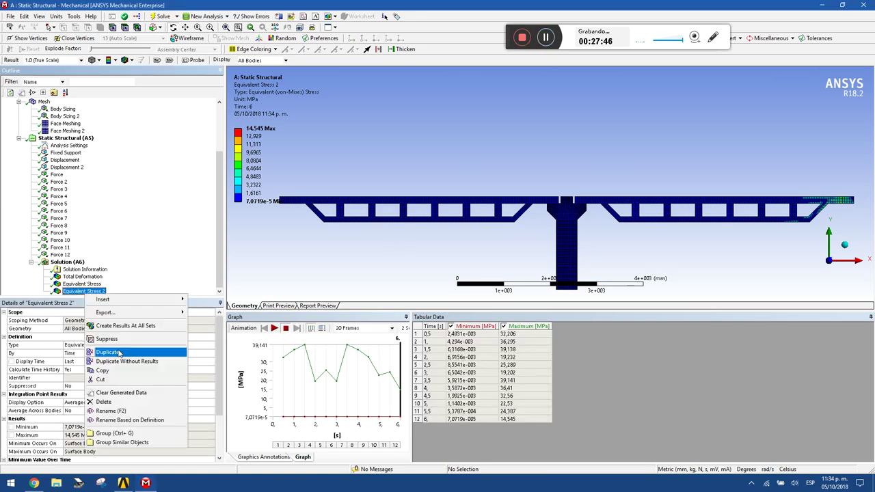
click(104, 402)
click(441, 274)
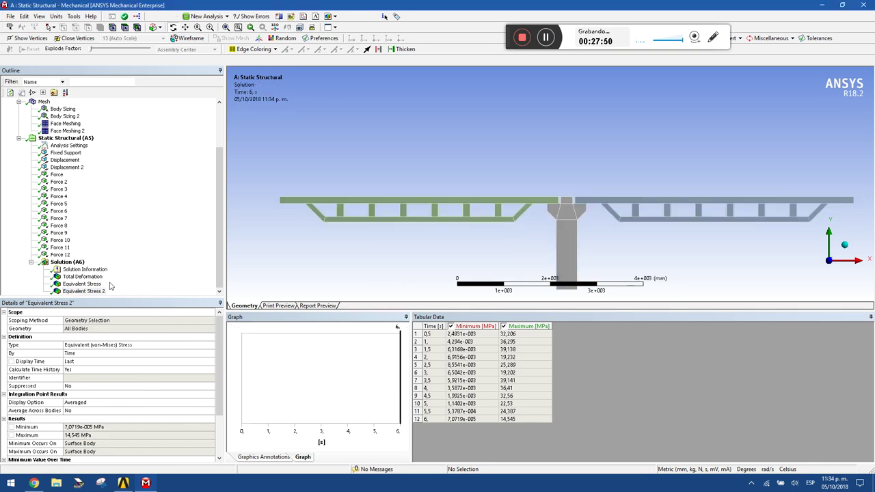
Step: Add a second Equivalent (von-Mises) Stress result scoped only to the central pier body, and evaluate it
click(124, 60)
click(143, 72)
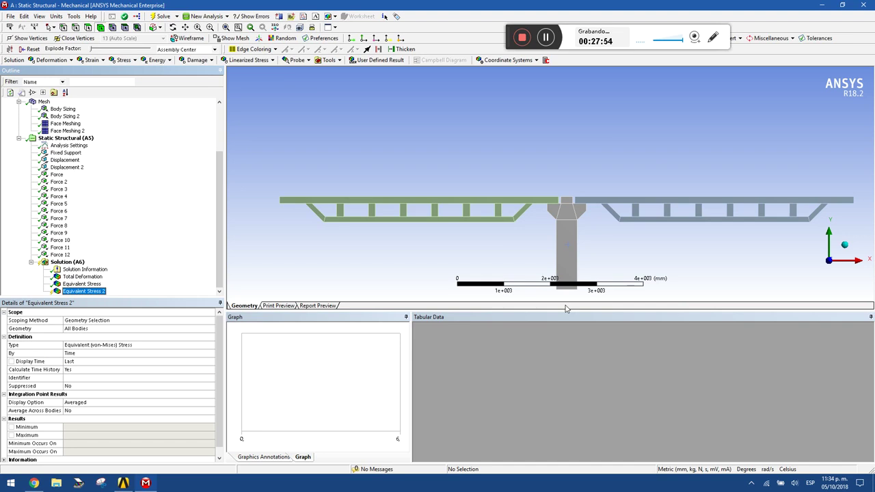
click(580, 251)
click(102, 328)
click(101, 329)
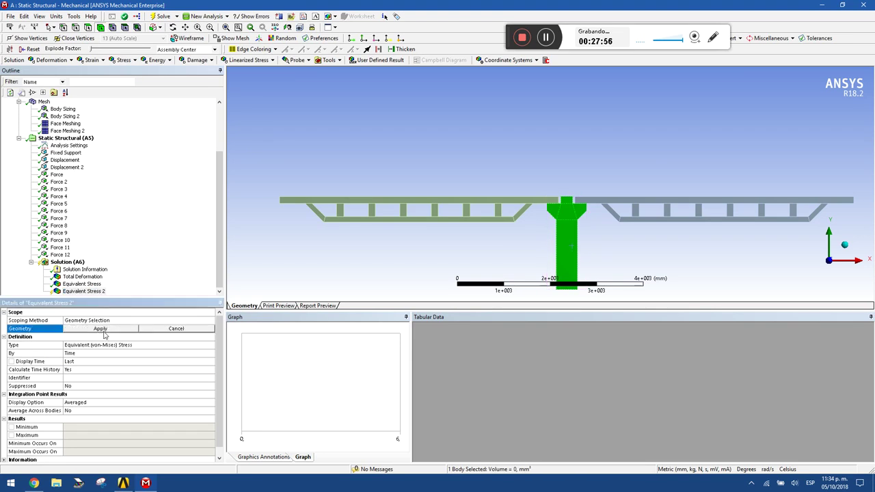
click(166, 17)
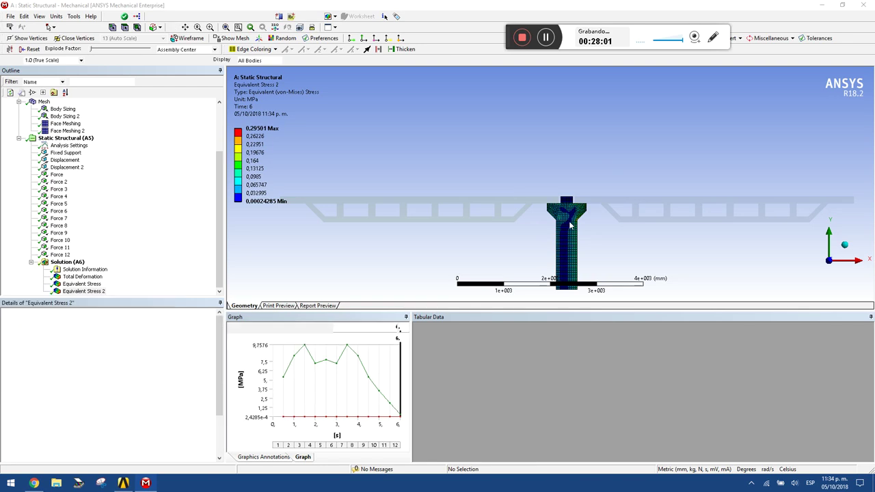
Step: Retrieve the pier's Equivalent Stress result at 3,5 s and play its animation
scroll(567, 219, up, 2)
ctrl+middle_drag(569, 215, 498, 133)
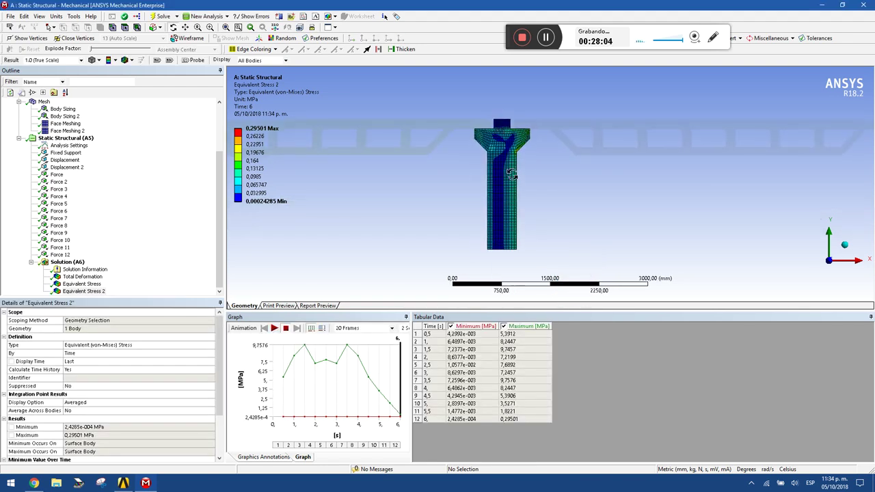
click(347, 365)
right_click(347, 365)
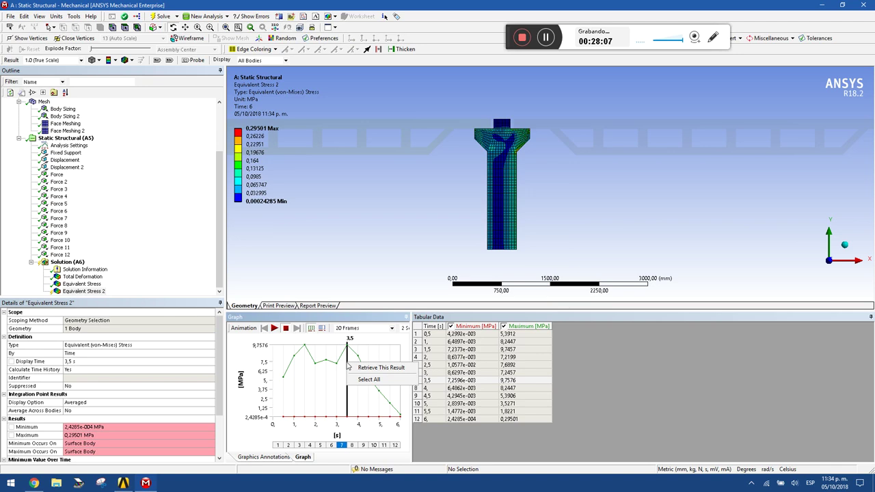
click(373, 369)
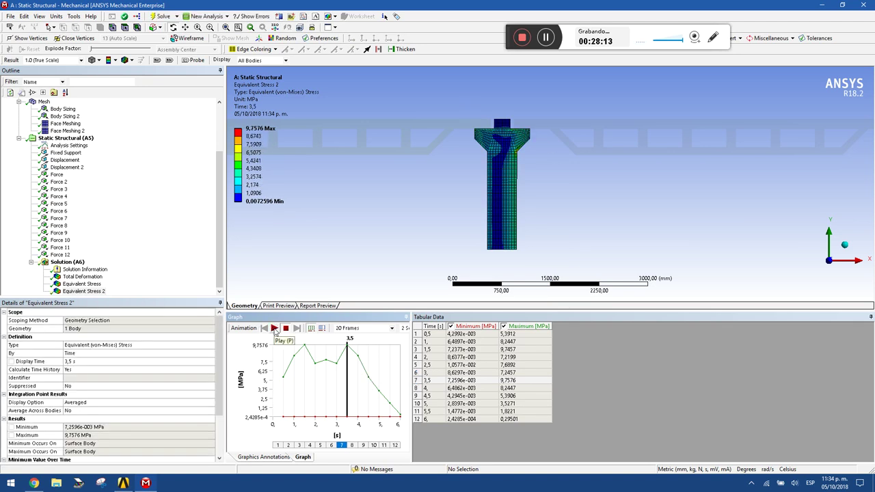
click(274, 328)
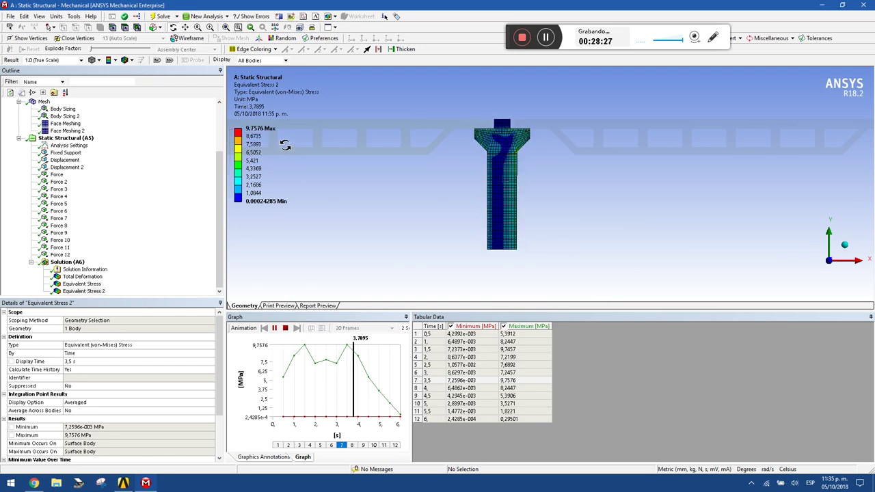
Step: Review the whole-bridge Total Deformation and Equivalent Stress contours and their maximum values
click(82, 276)
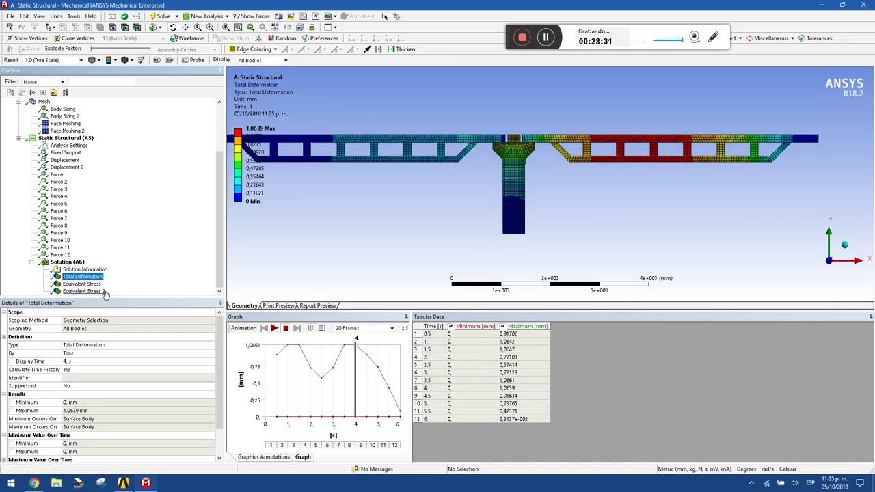
click(81, 285)
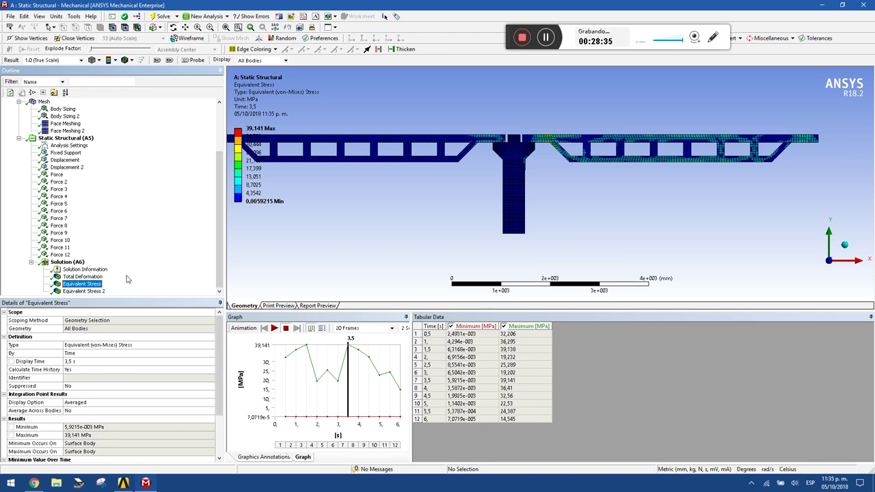
ctrl+middle_drag(484, 146, 539, 174)
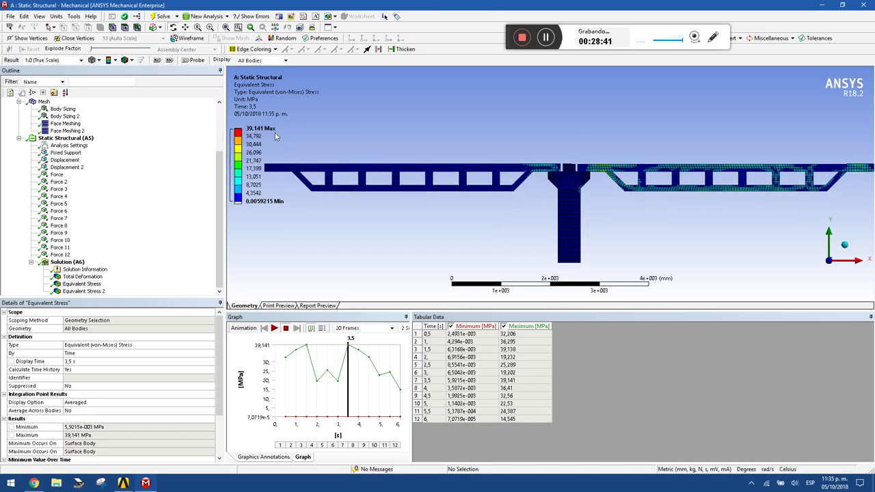
click(82, 276)
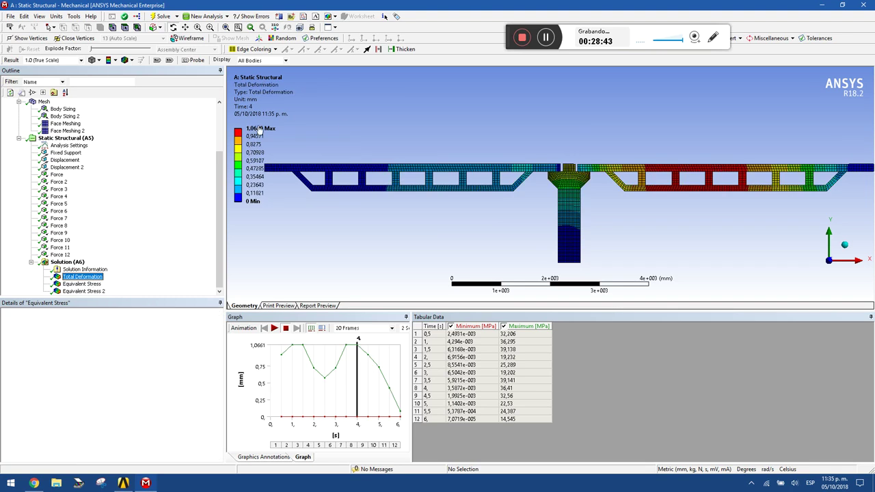
scroll(578, 210, down, 1)
scroll(578, 209, up, 1)
scroll(565, 203, down, 1)
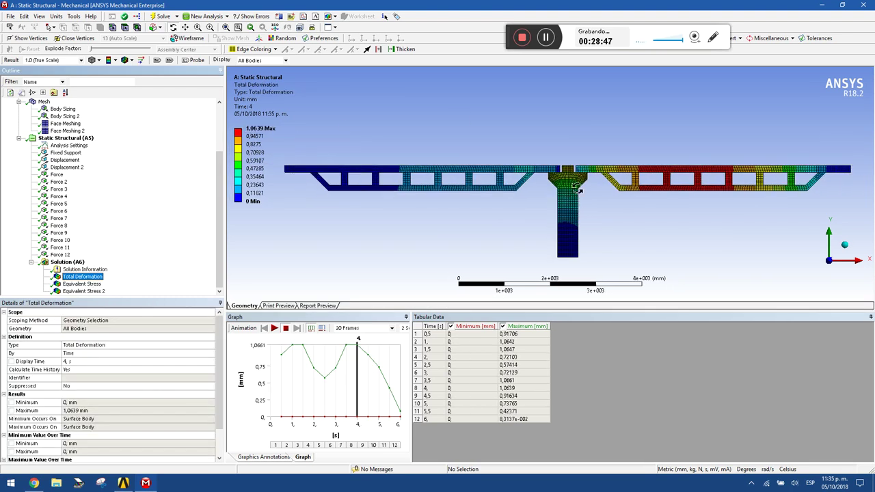